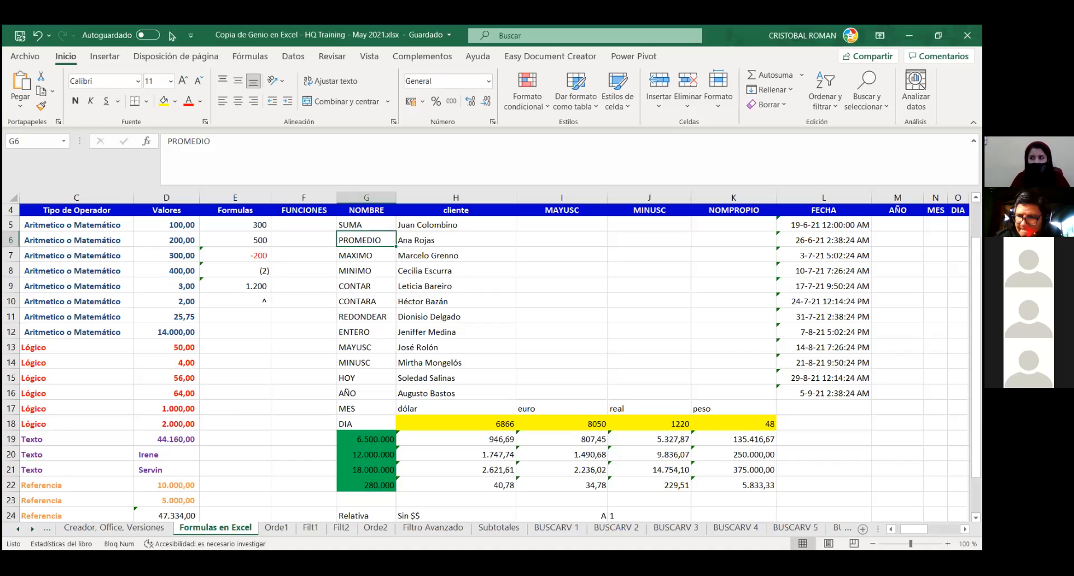
click(304, 347)
scroll(303, 348, down, 1)
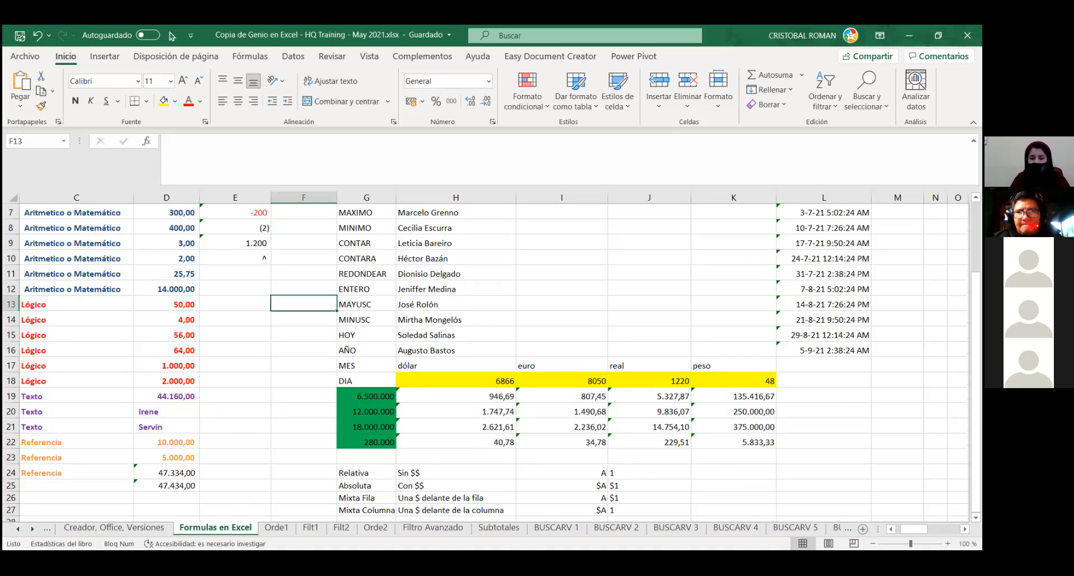
click(424, 317)
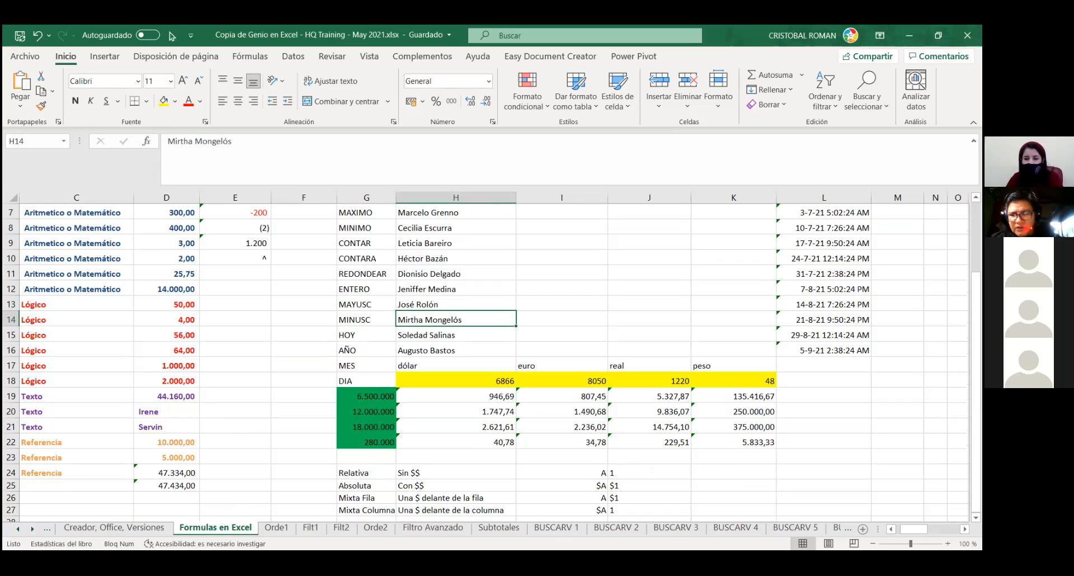
click(243, 342)
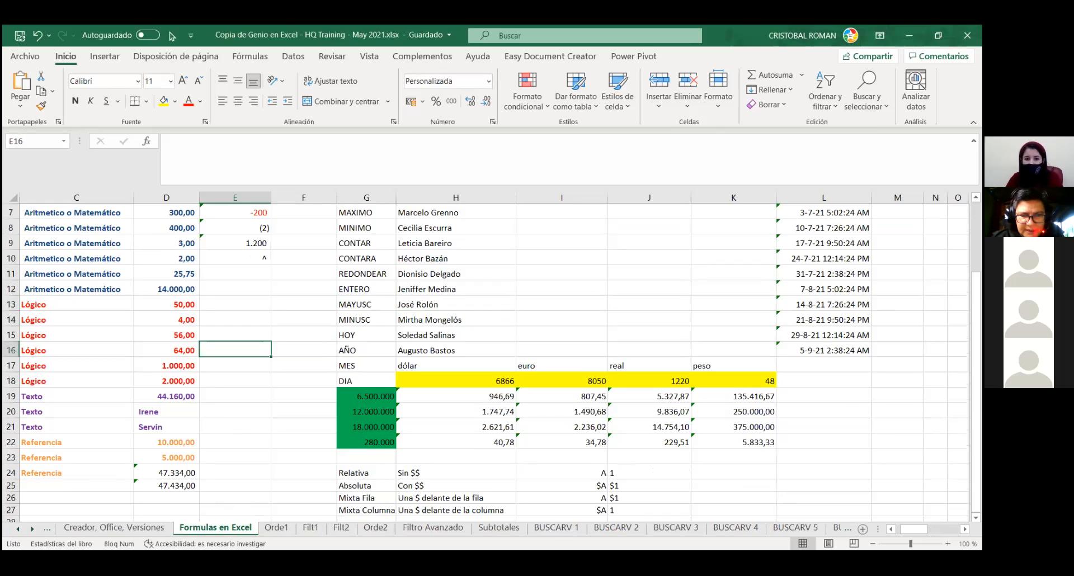
click(367, 352)
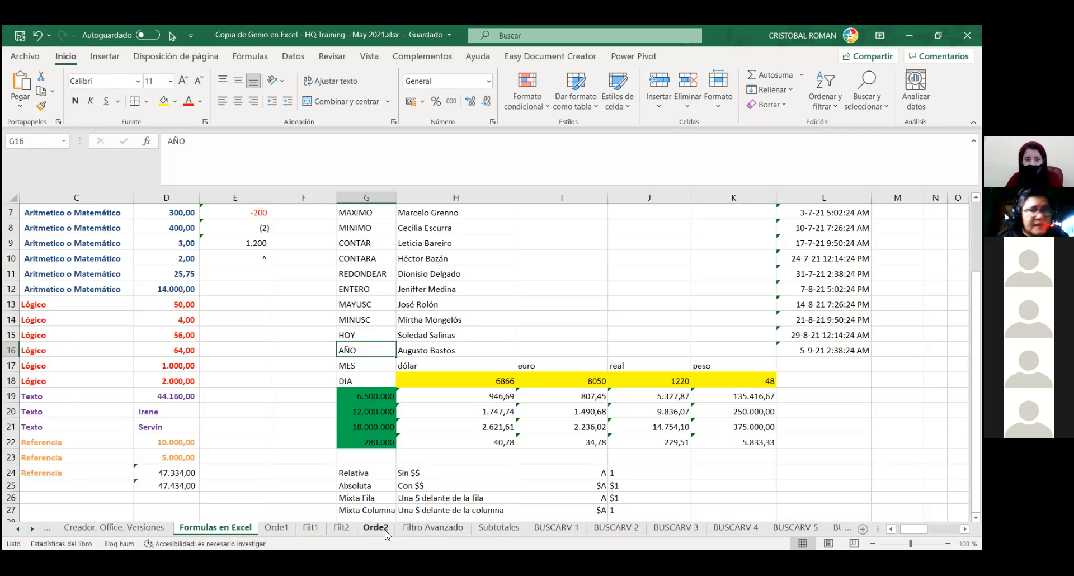
click(401, 363)
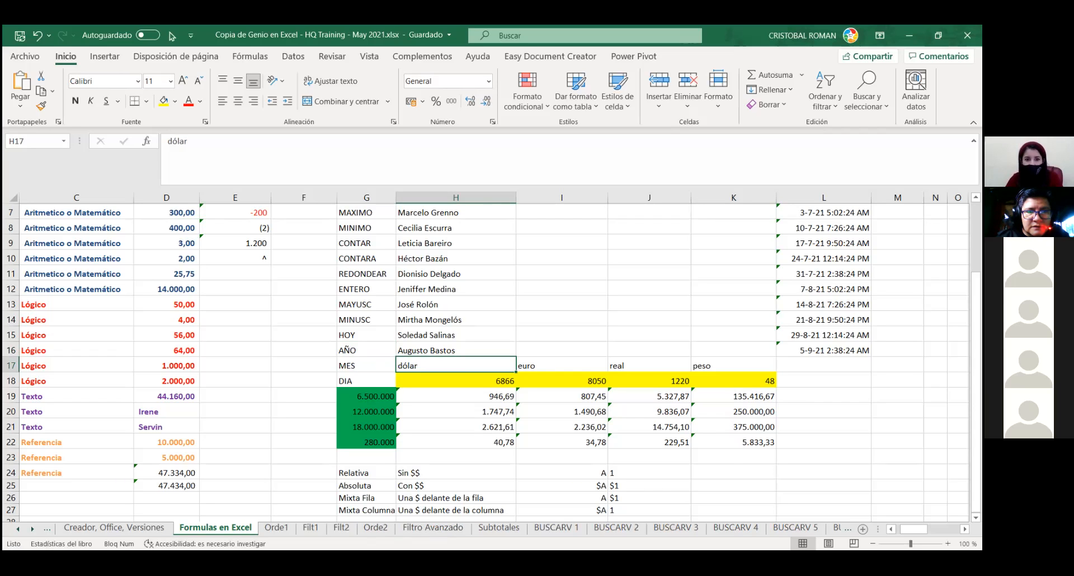
click(563, 252)
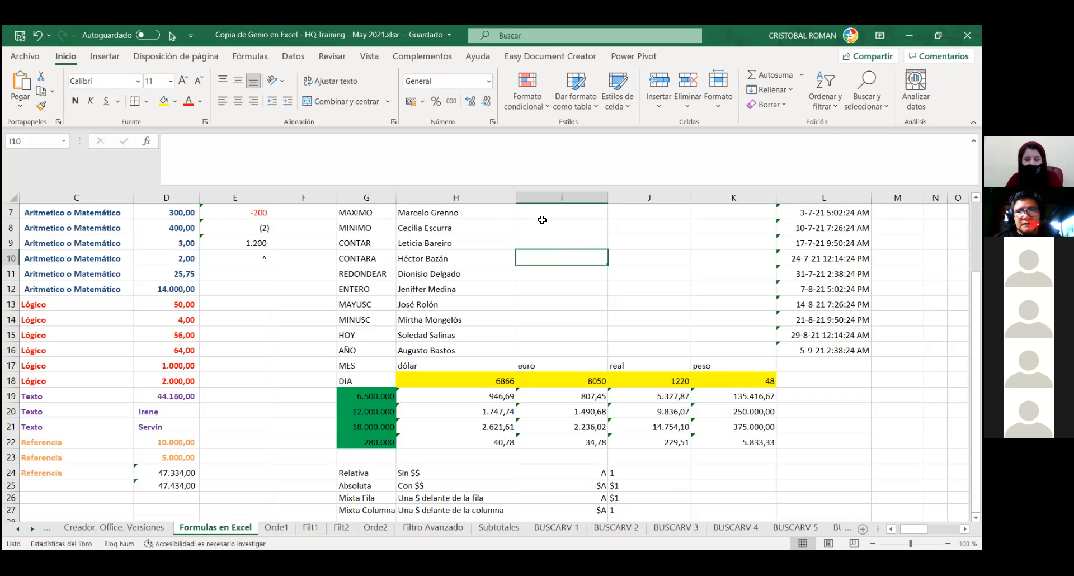
key(alt+Tab)
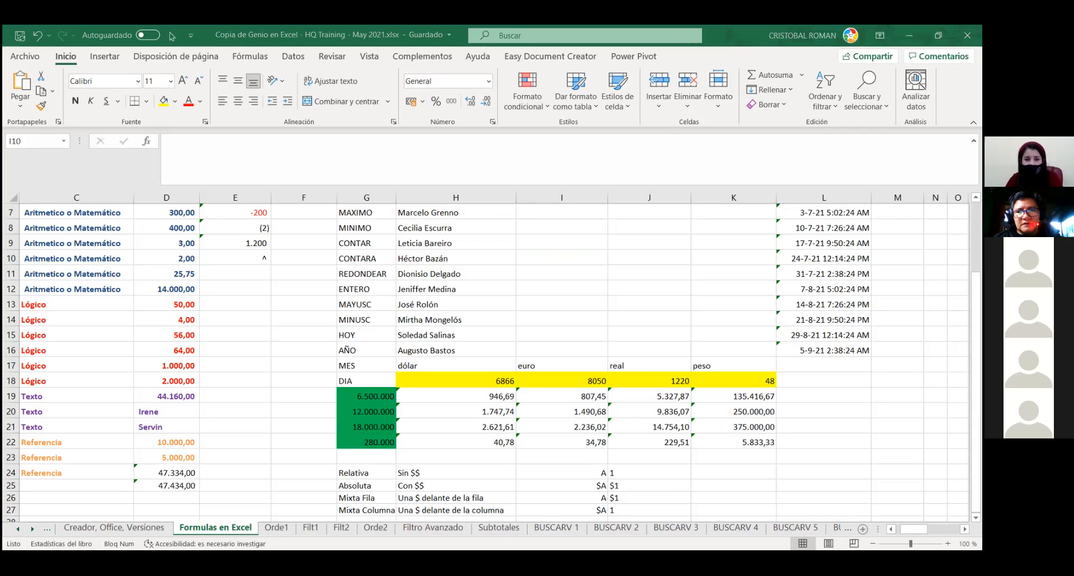
key(alt+Tab)
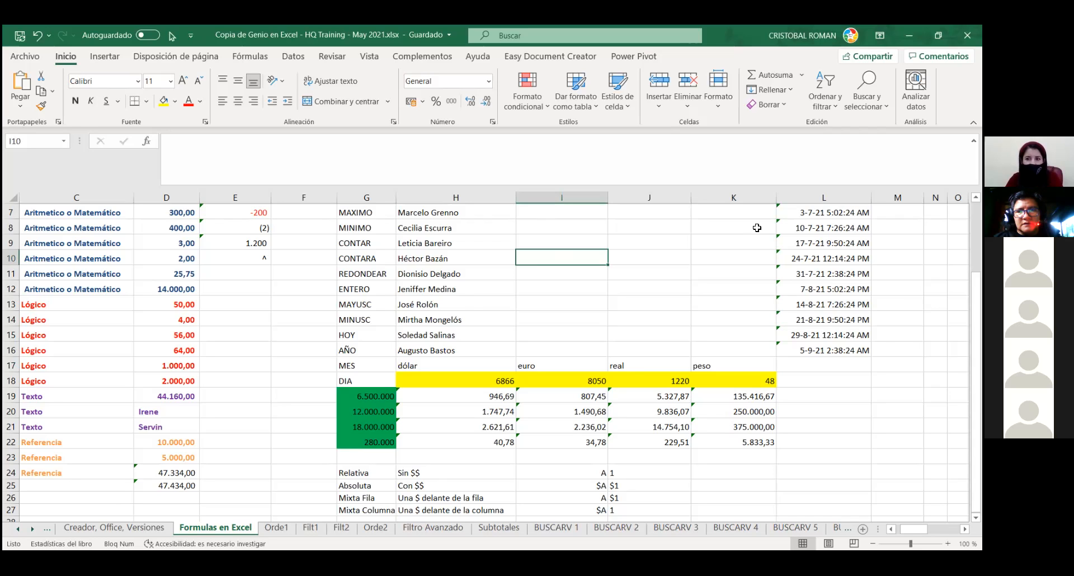
click(408, 334)
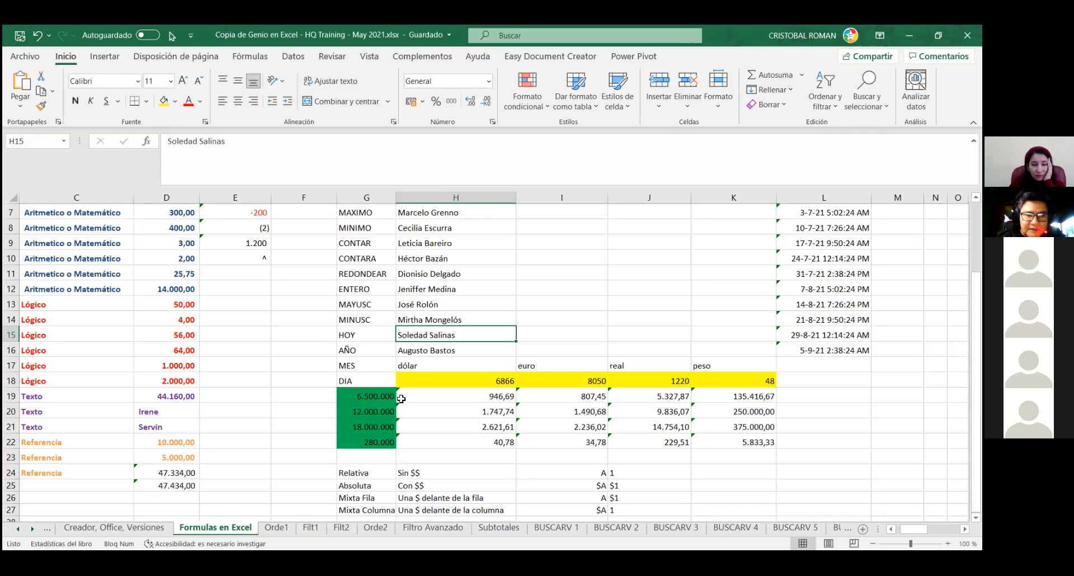
- Examine the operator list in column A, from the "Es distinto de" row down to the "Dos puntos o rango de datos" row
key(Left)
key(Left)
key(Left)
key(Left)
key(Left)
key(Left)
key(Left)
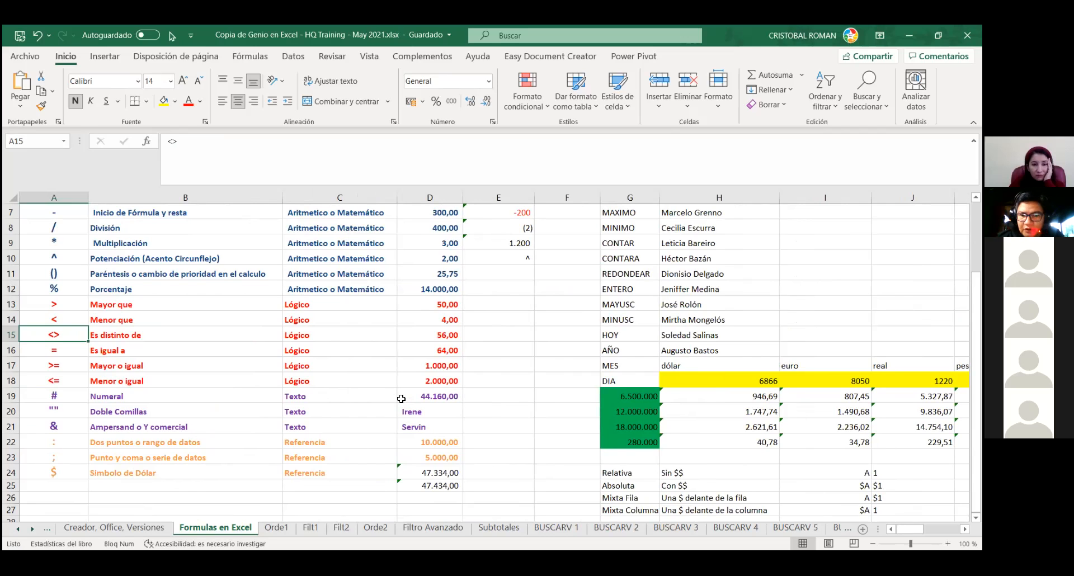
key(Right)
key(Left)
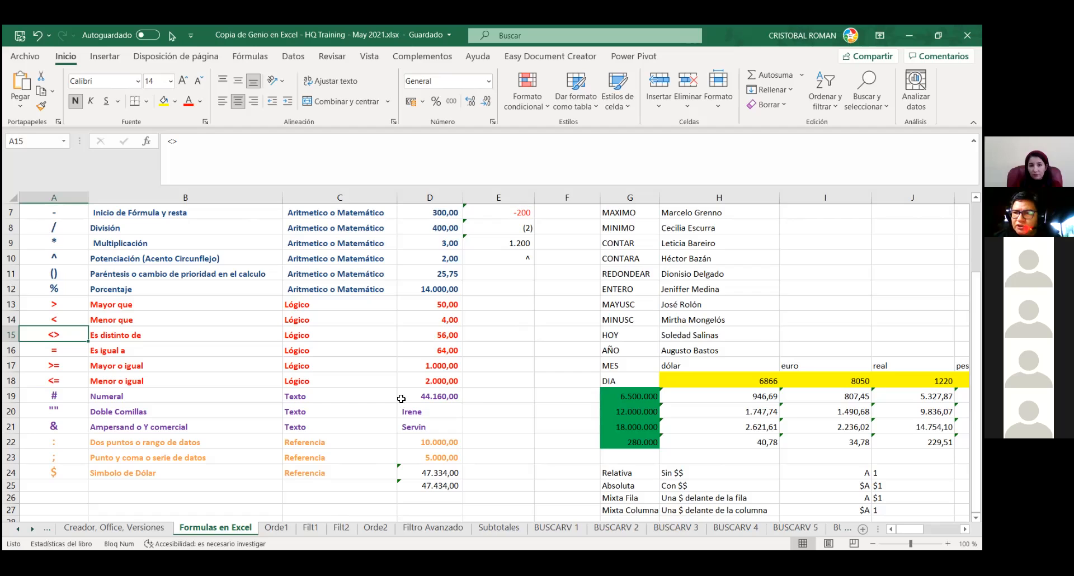
key(Down)
key(Down)
key(Down)
key(Down)
key(Down)
key(Down)
key(Down)
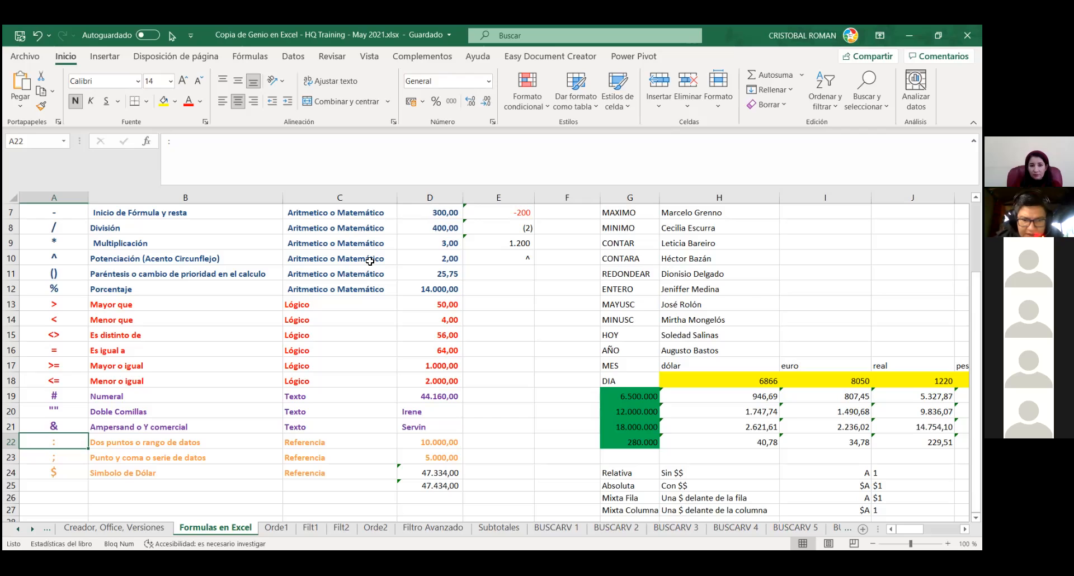
- Select the empty formula cell E22 in the "Dos puntos o rango de datos" row
key(Right)
key(Right)
key(Right)
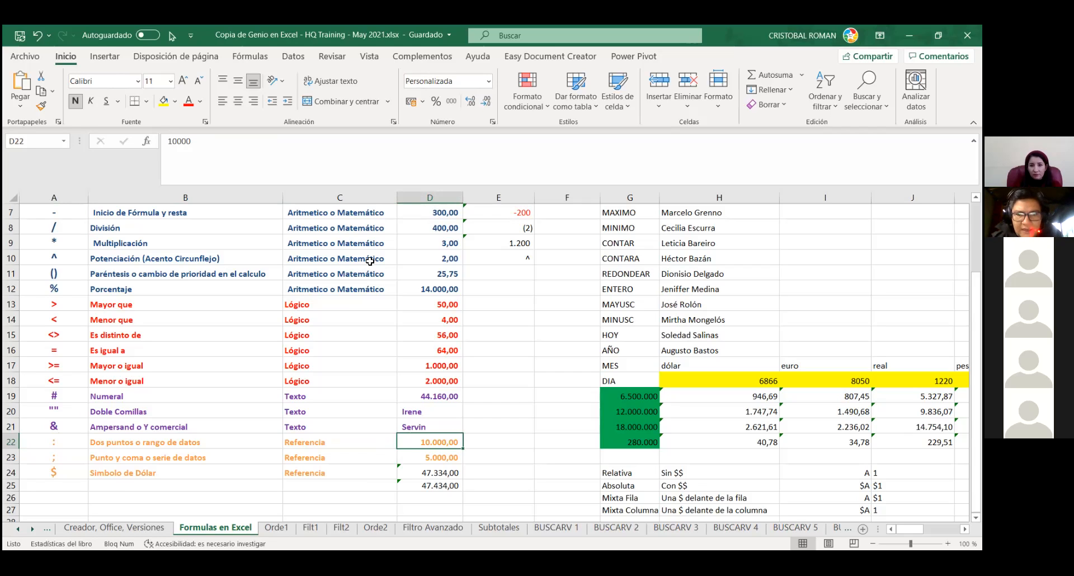
key(Right)
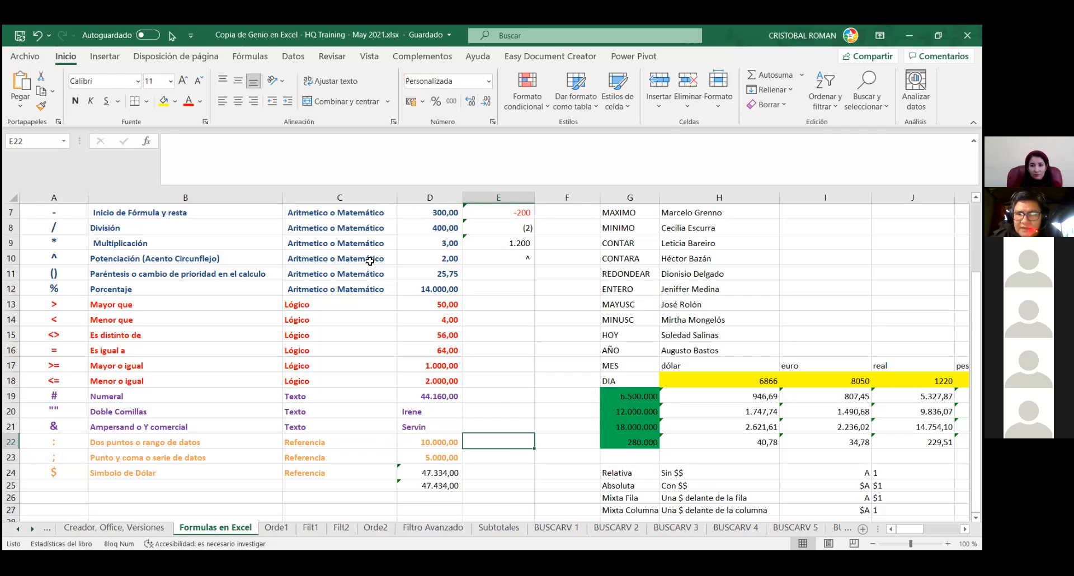
text(+)
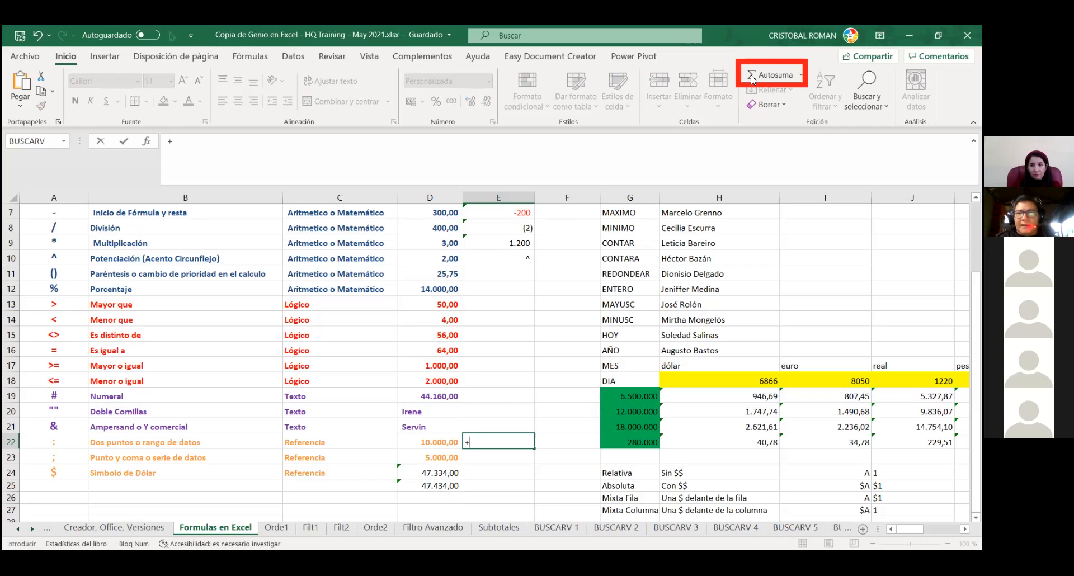
key(Escape)
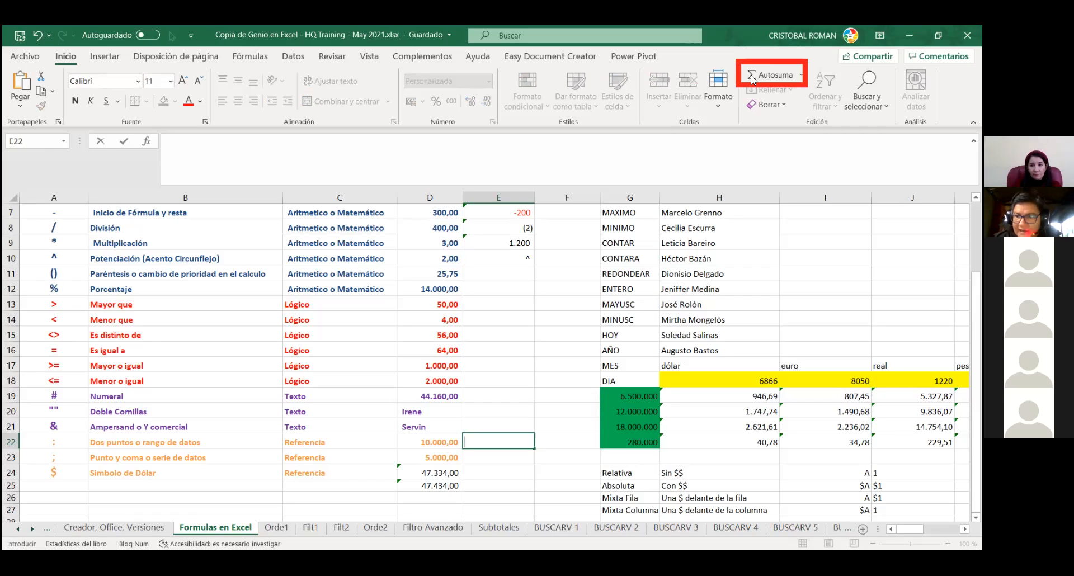
key(Escape)
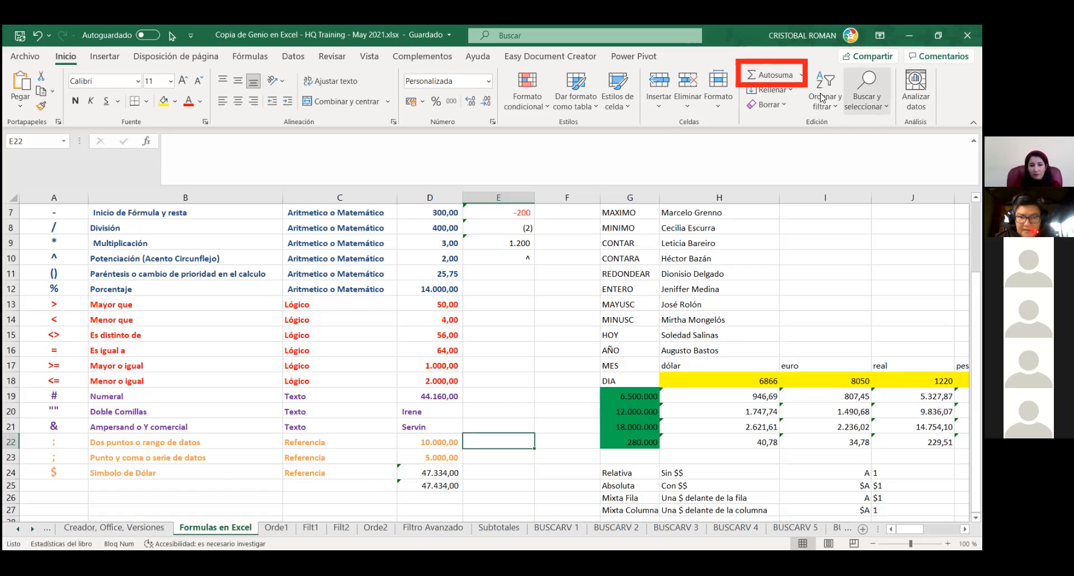
- Sum the contiguous range D22:D25 in cell E22 with AutoSum, as =SUMA(D22:D25)
click(755, 82)
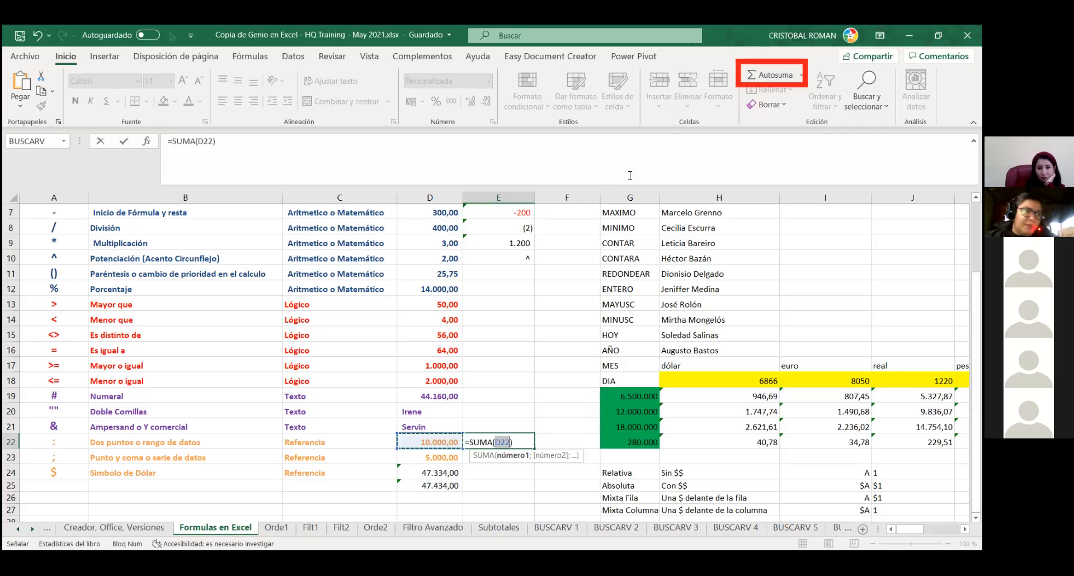
click(436, 458)
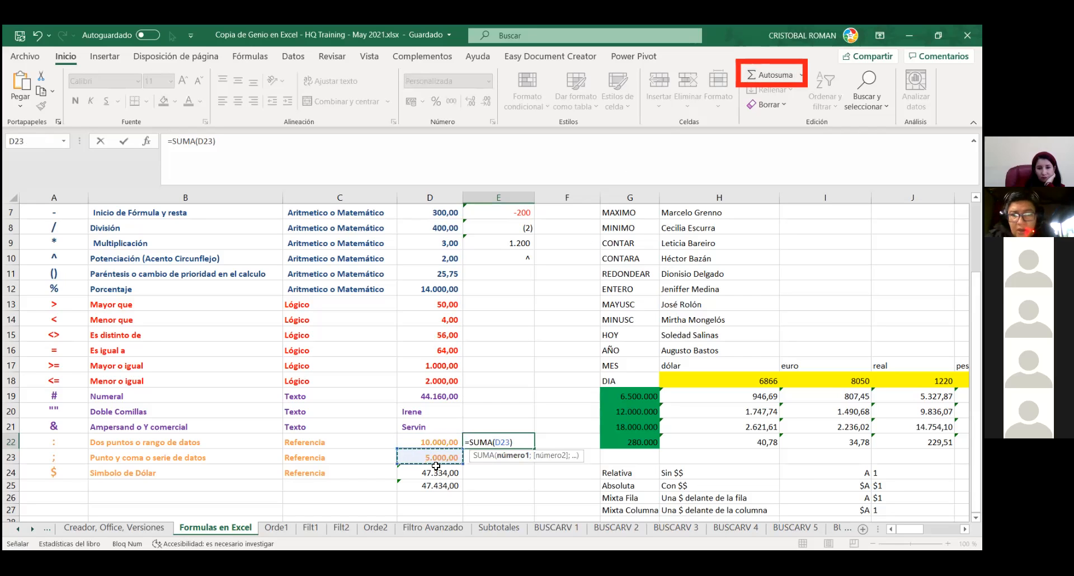
drag(436, 466, 438, 493)
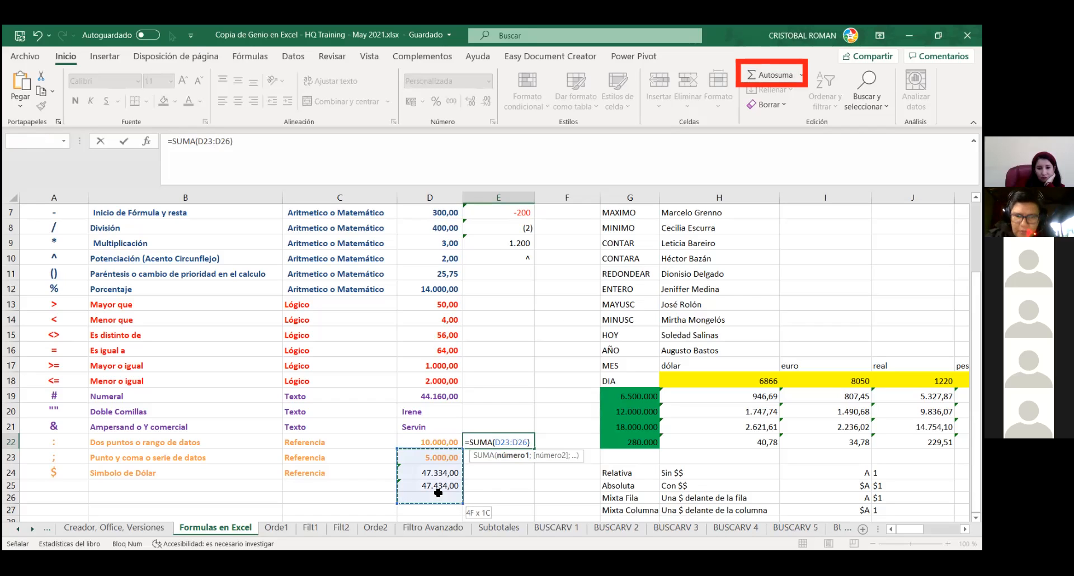
drag(439, 443, 446, 486)
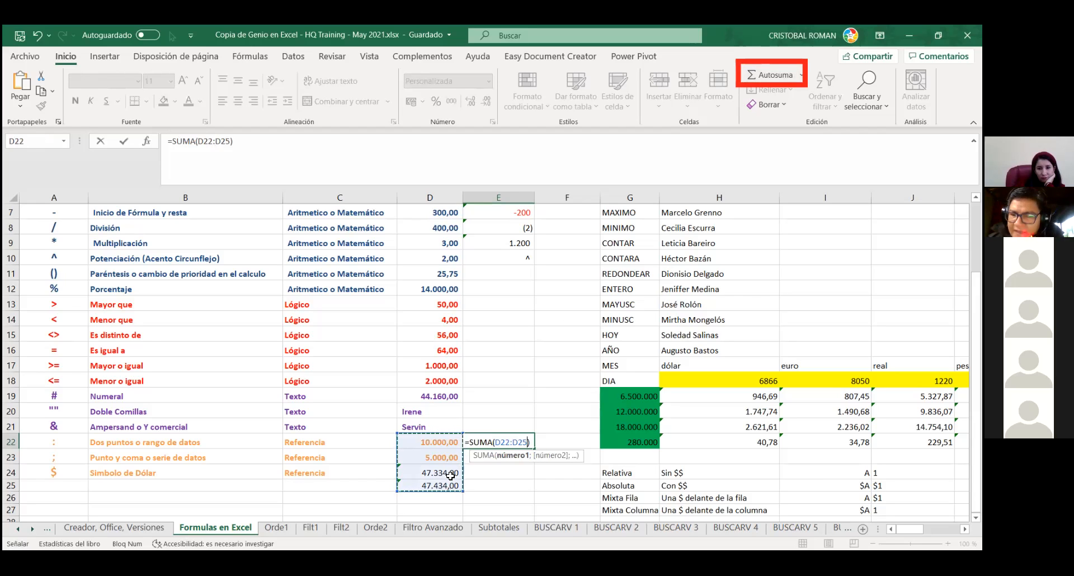
key(Return)
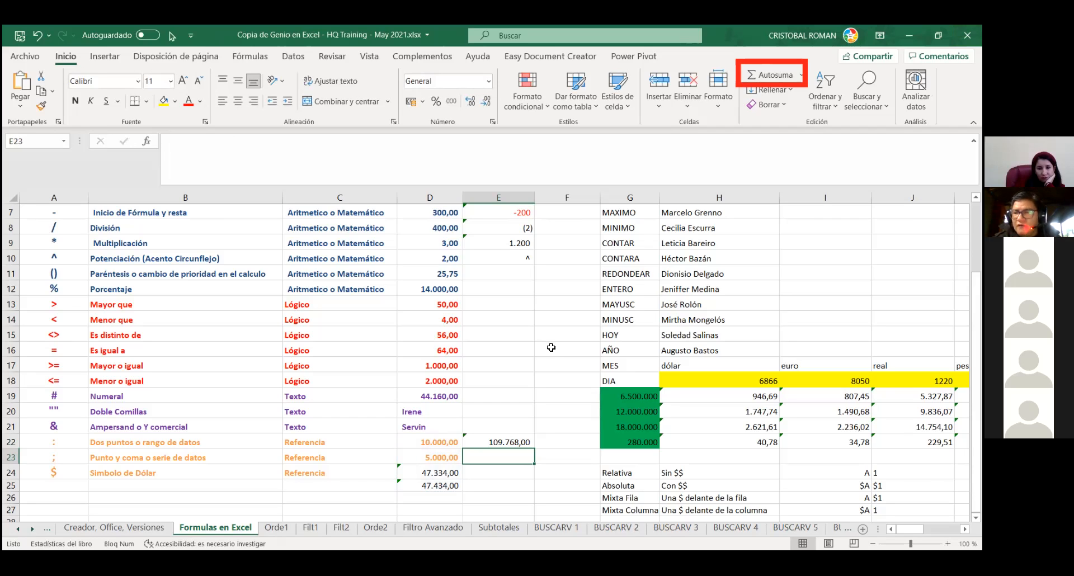
- Sum only the separate cells D22 and D25 in cell E23, entering the semicolon separator manually, as =SUMA(D22;D25)
click(763, 69)
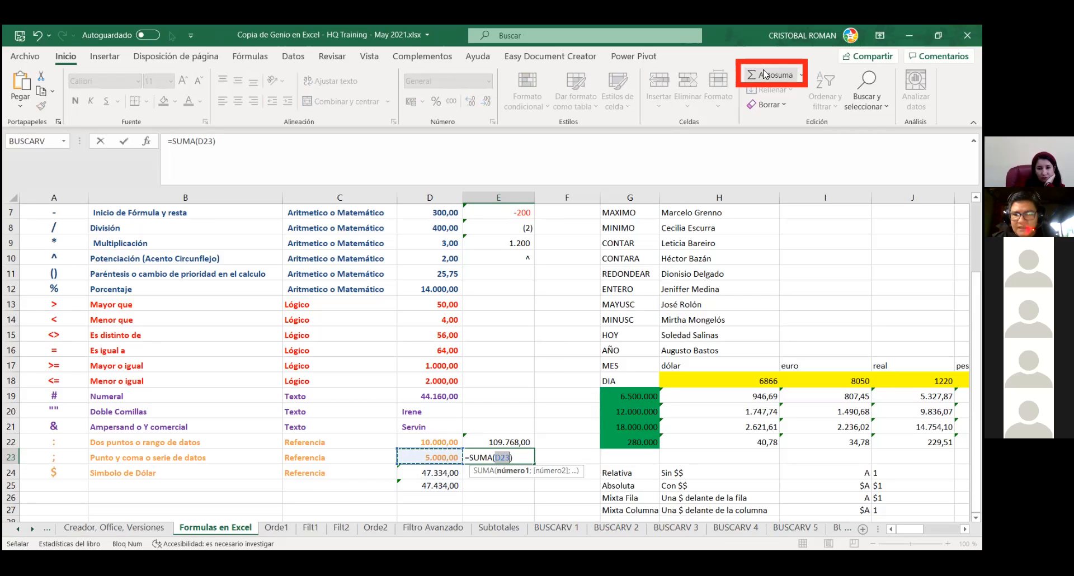
click(433, 443)
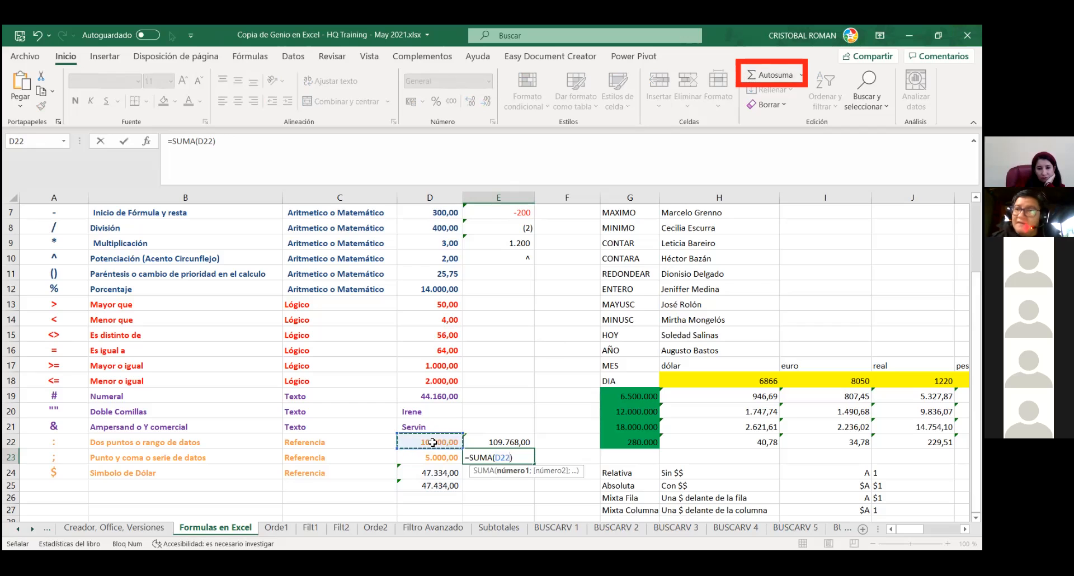
click(211, 141)
click(213, 142)
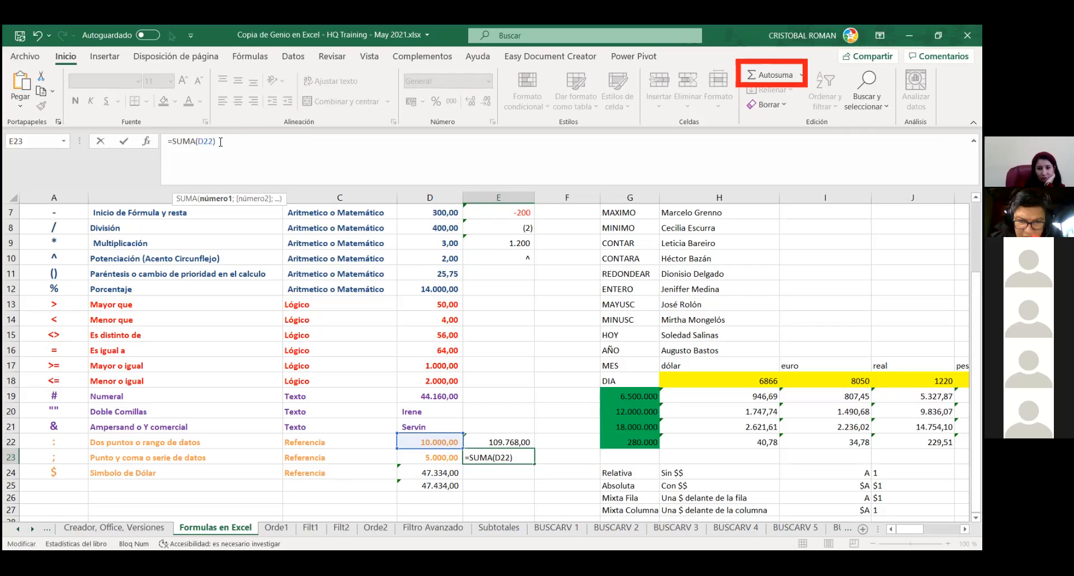
text(;)
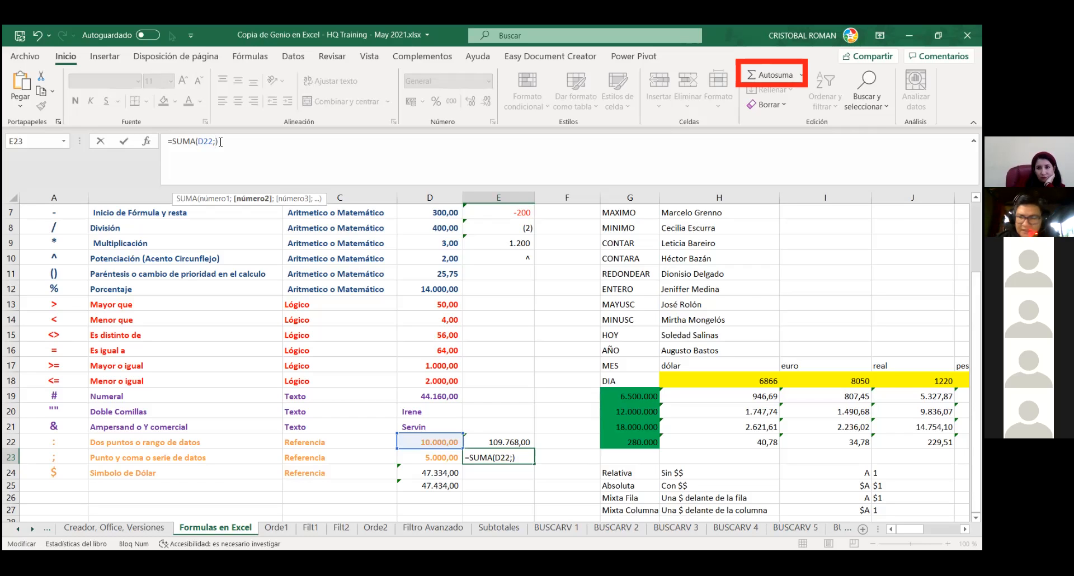
click(434, 485)
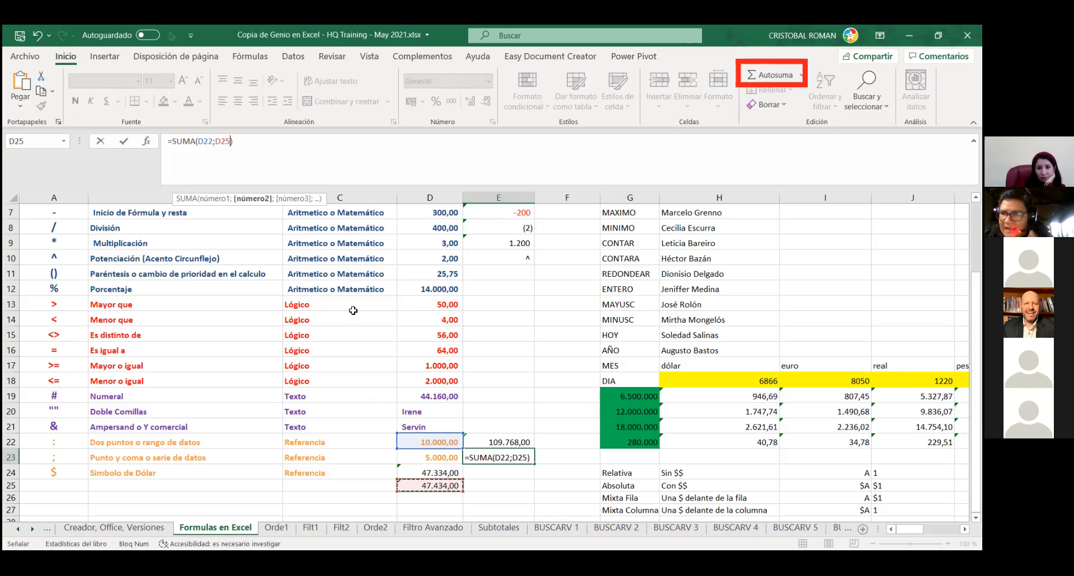
key(Return)
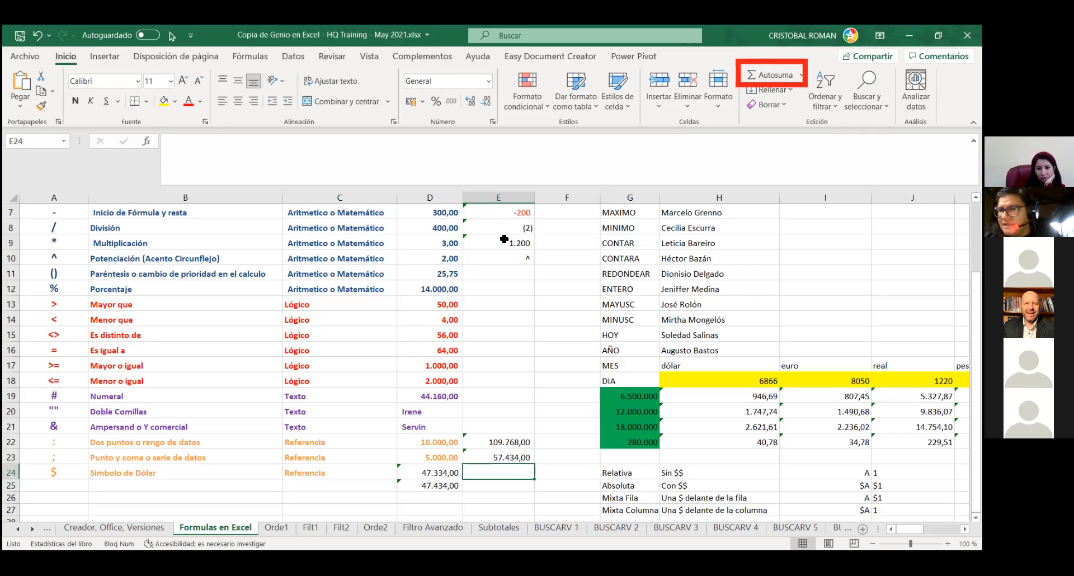
- Build the same =SUMA(D22;D25) formula in cell E24 with AutoSum, picking both non-adjacent cells directly in the sheet
click(760, 75)
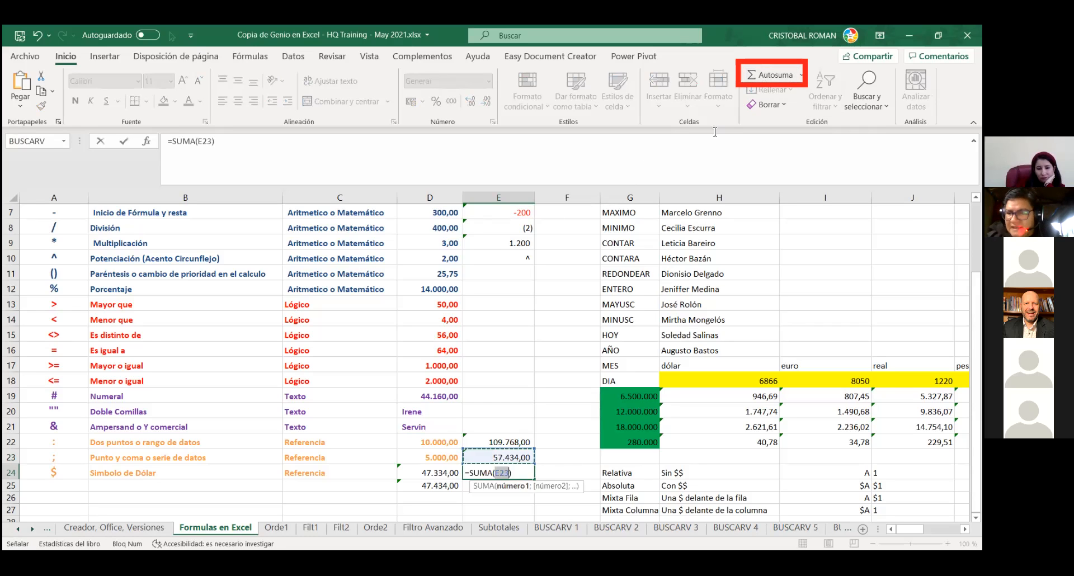
click(435, 441)
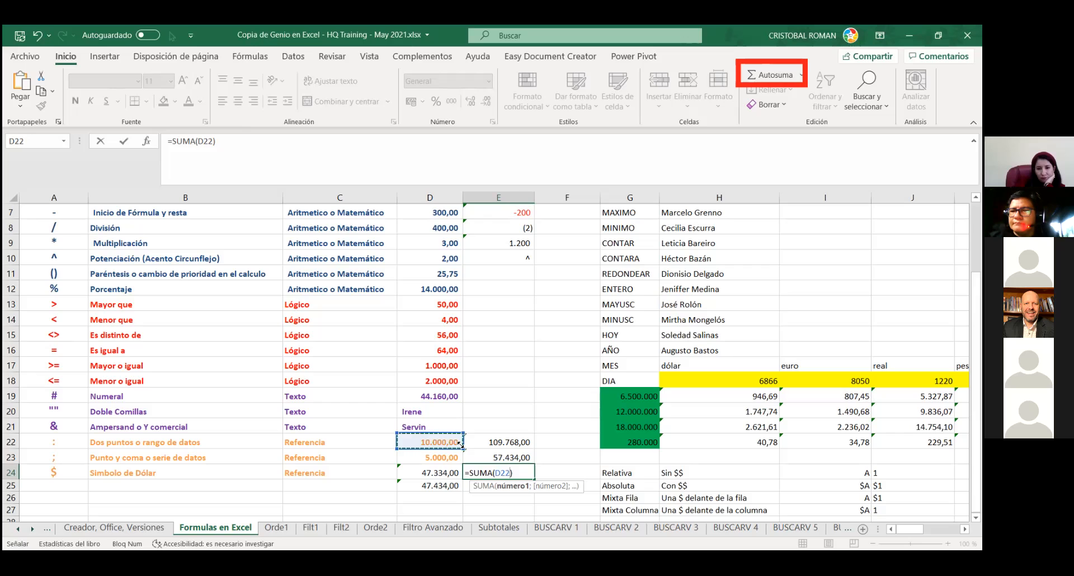
ctrl+click(450, 486)
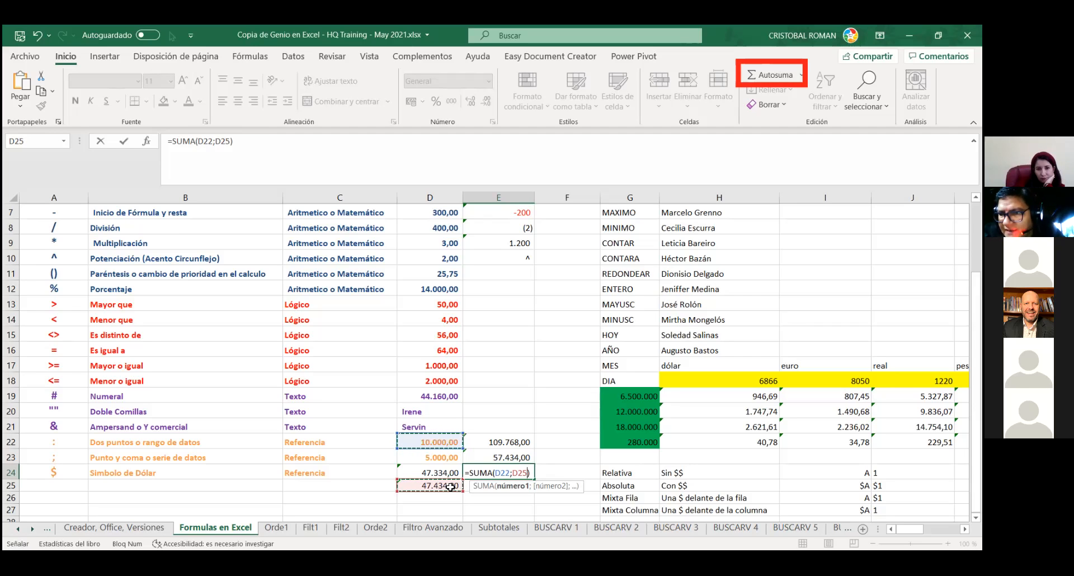
key(Return)
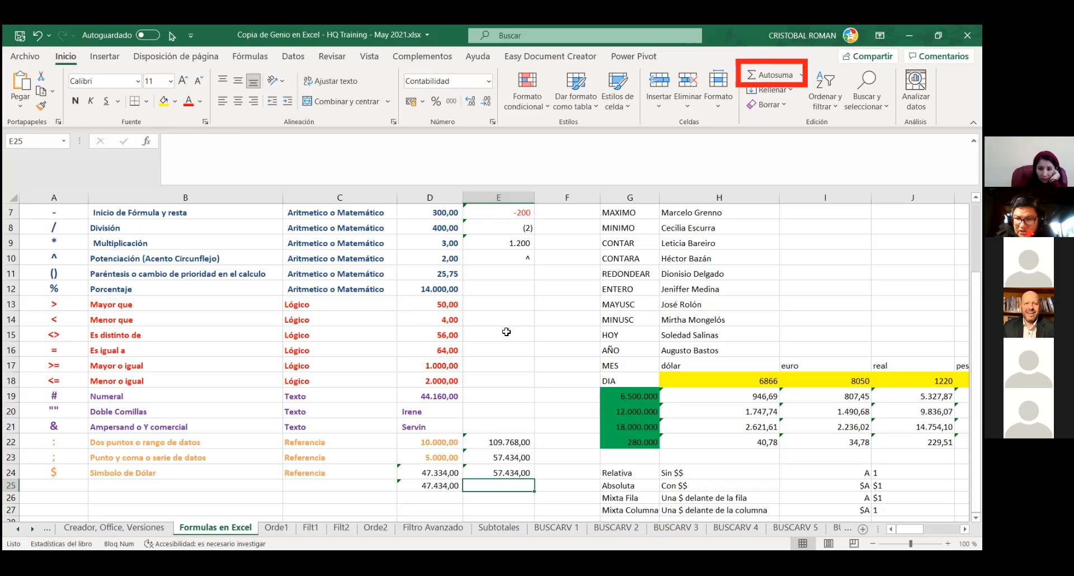
- Go through the exchange rates in row 18 from dólar to peso, ending on the empty cell L18
click(728, 381)
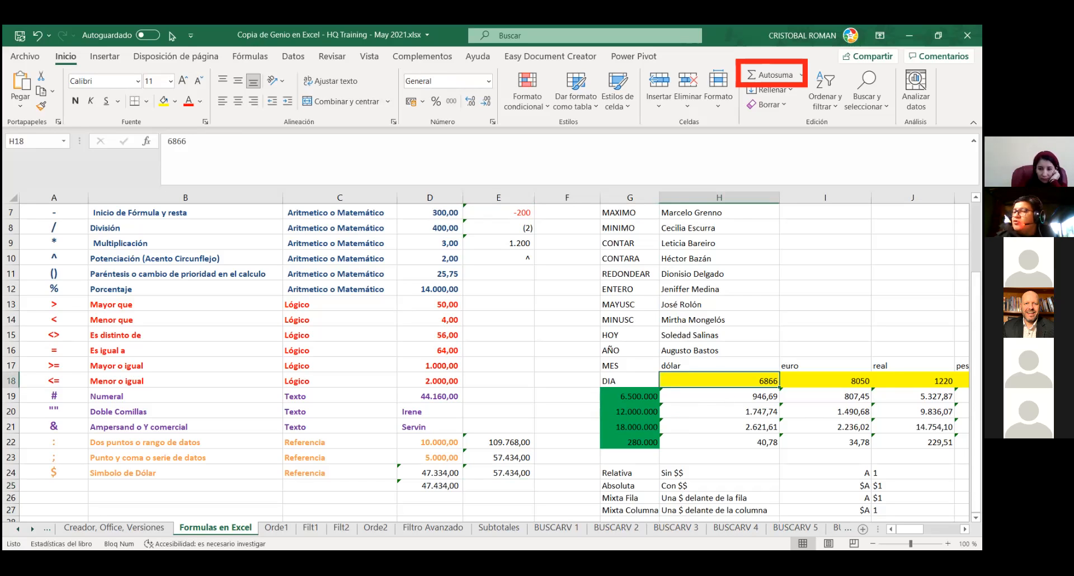
key(Right)
key(Right)
key(Right)
key(Right)
key(Left)
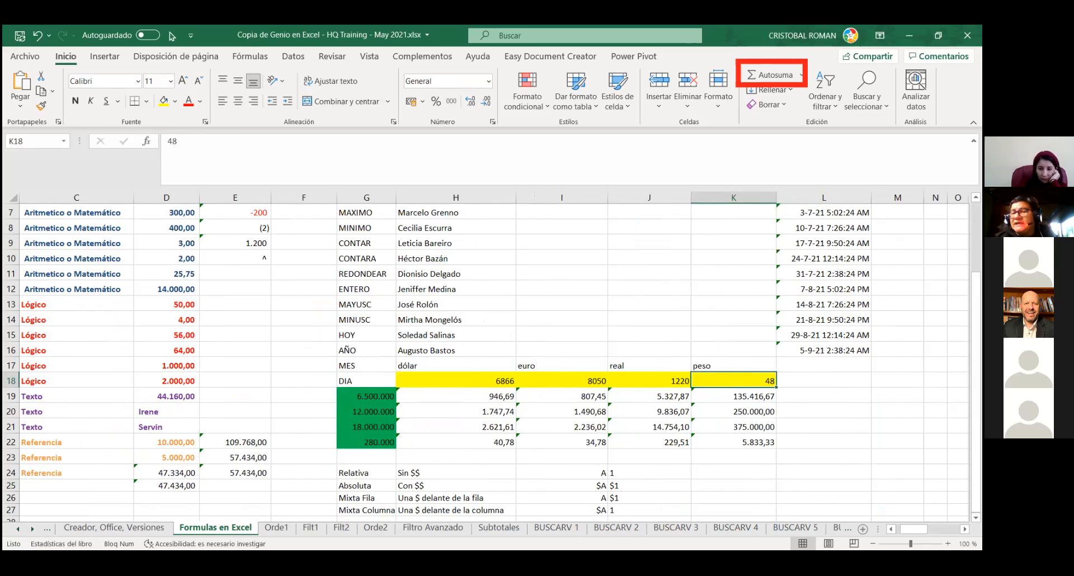
click(801, 381)
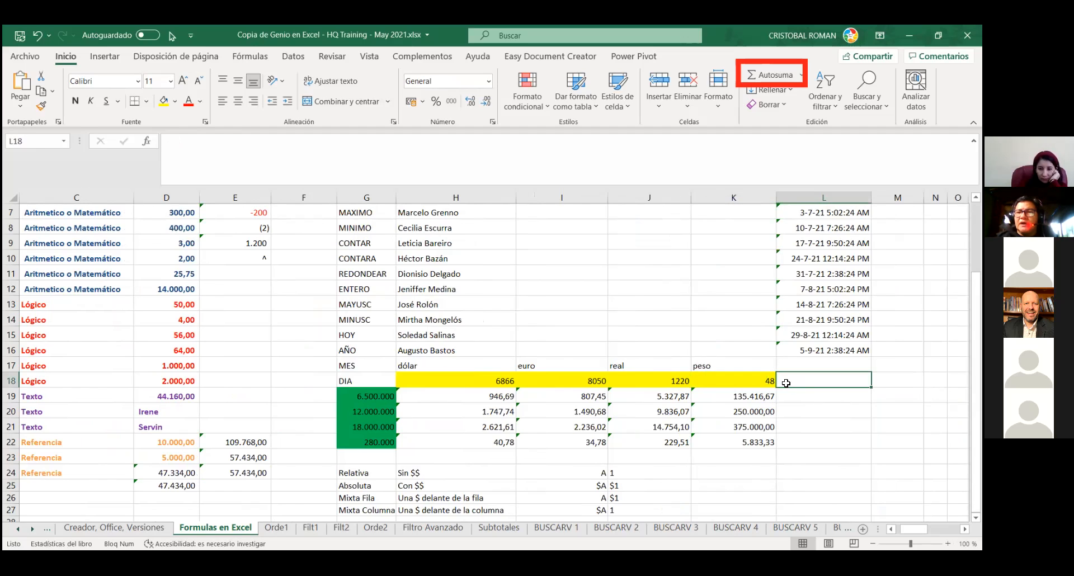
- Try an AutoSum of the exchange rates H18:K18 in cell L18
click(768, 74)
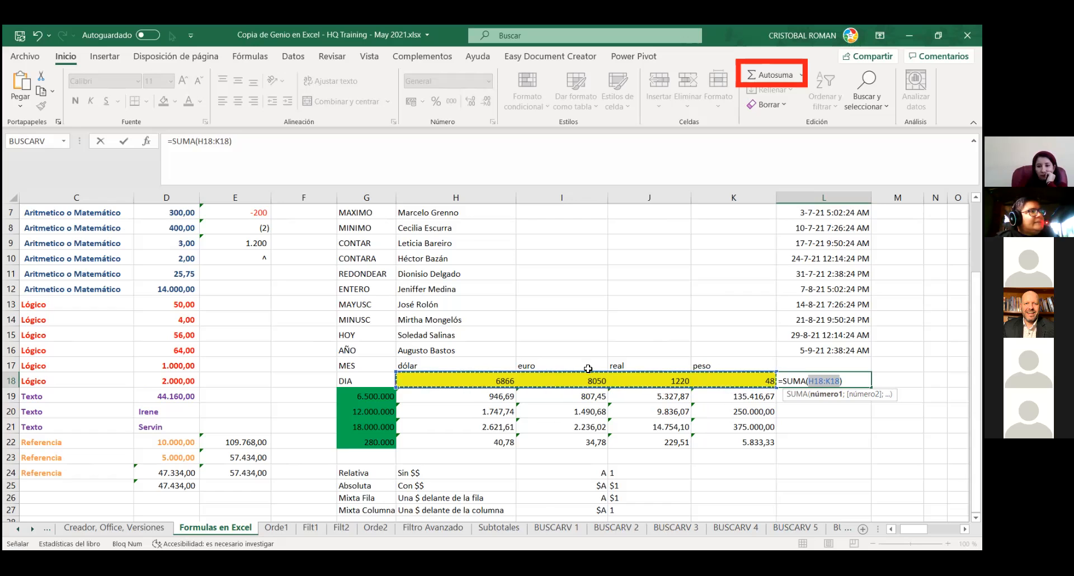
key(Escape)
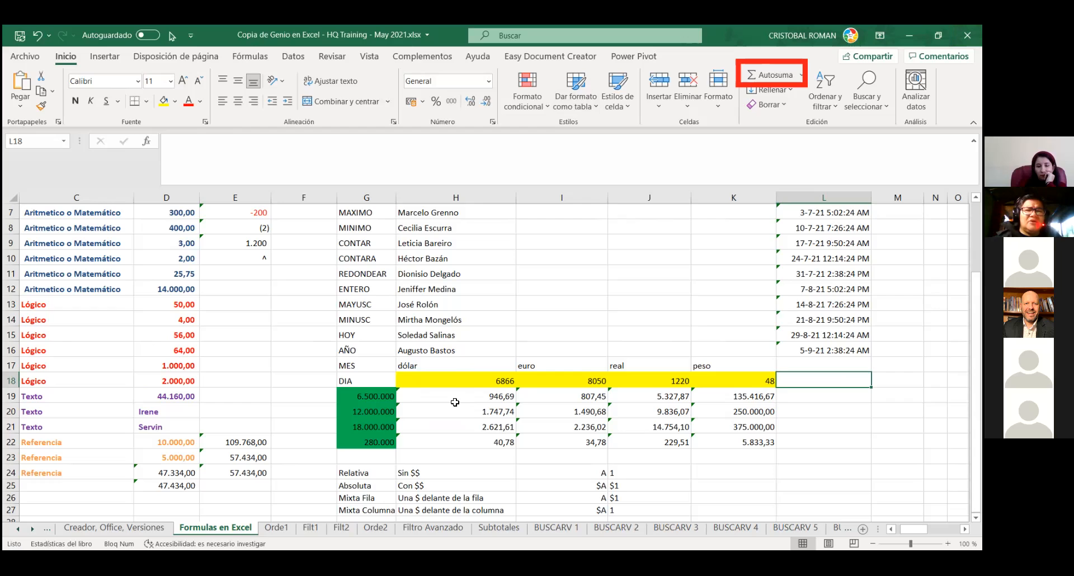
- Set the dólar exchange rate in cell H18 to 6690
click(447, 380)
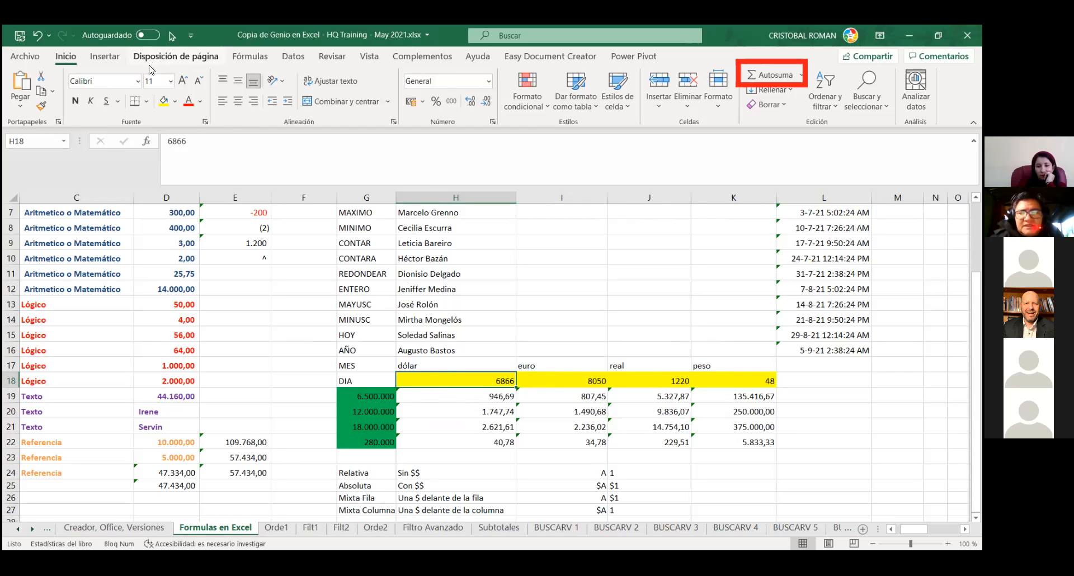
double_click(470, 384)
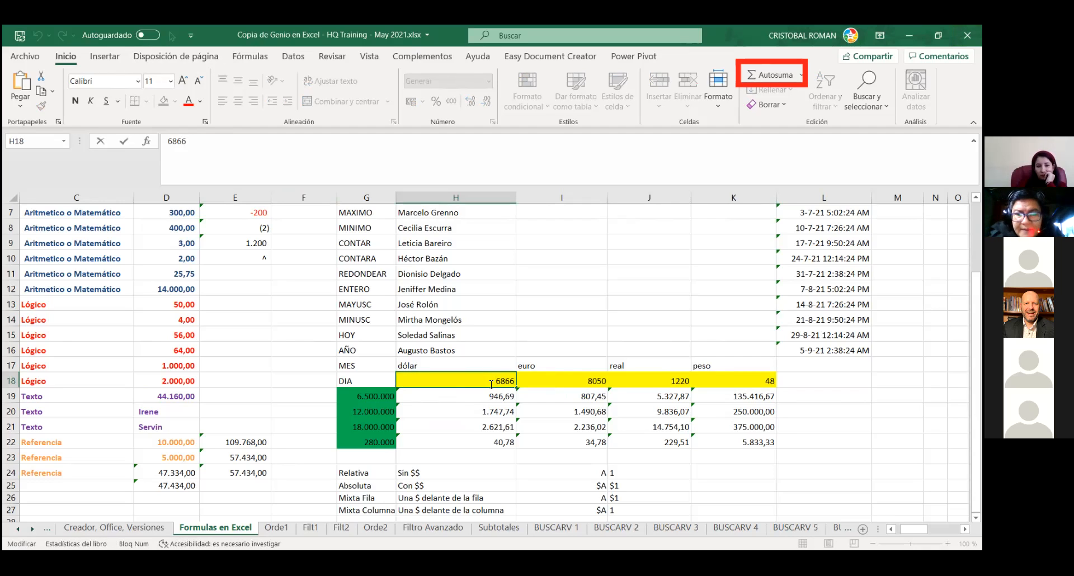
drag(491, 384, 560, 372)
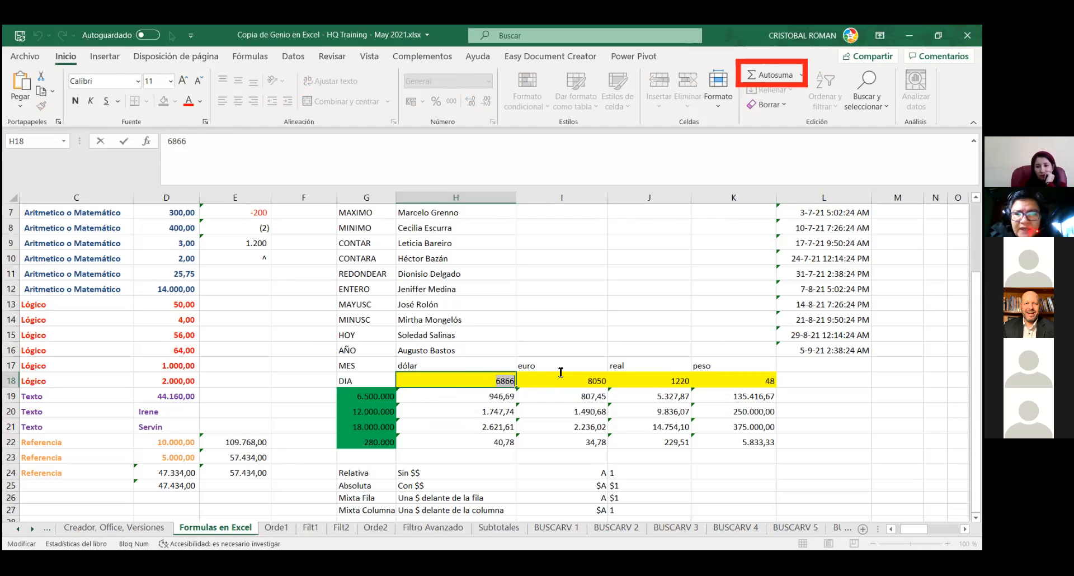
text(6690)
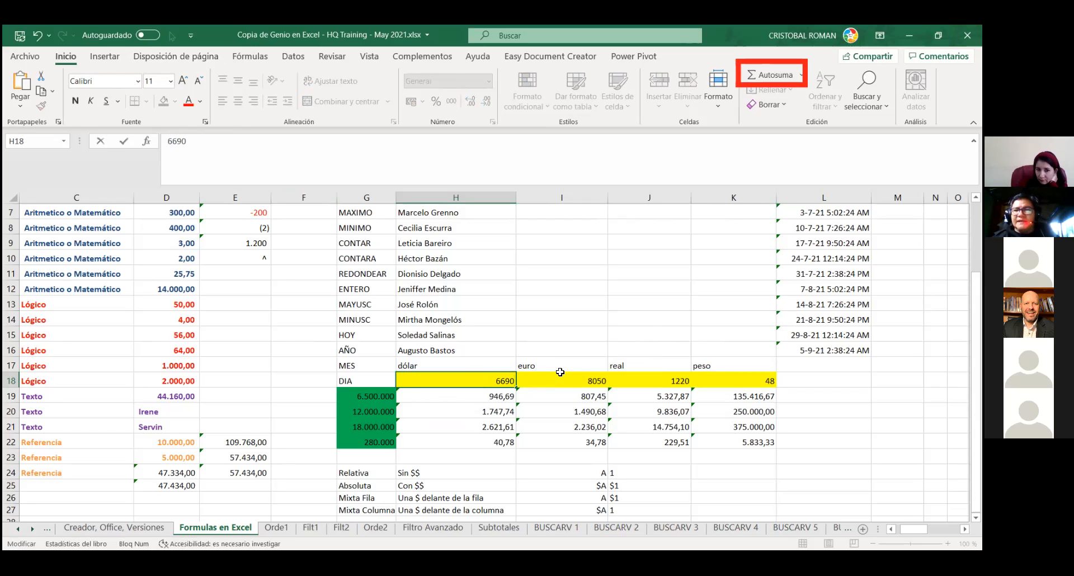
key(Return)
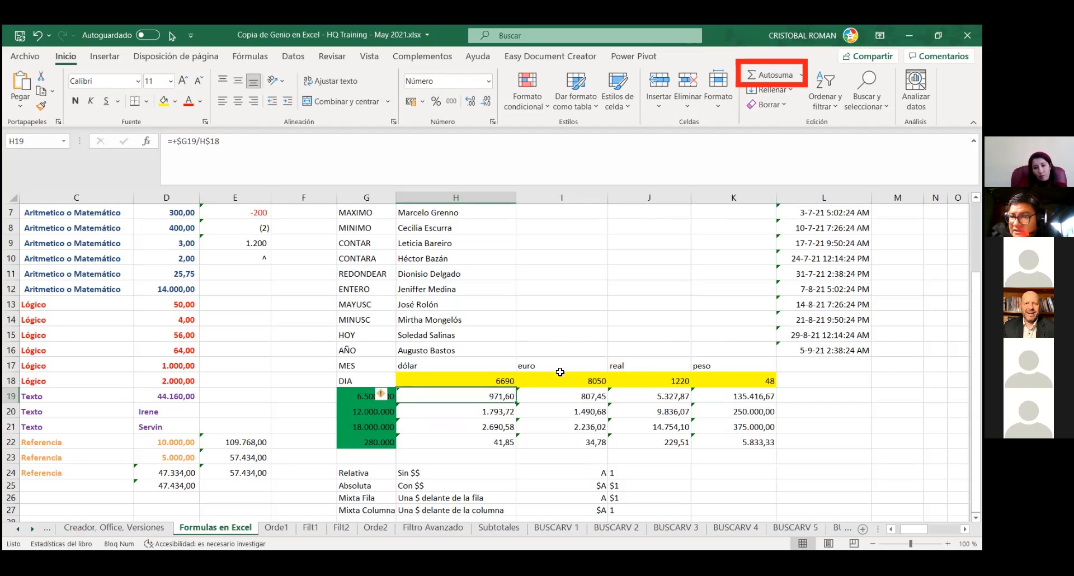
- Set the euro rate in cell I18 to 8250 and the real rate in cell J18 to 1310
key(Up)
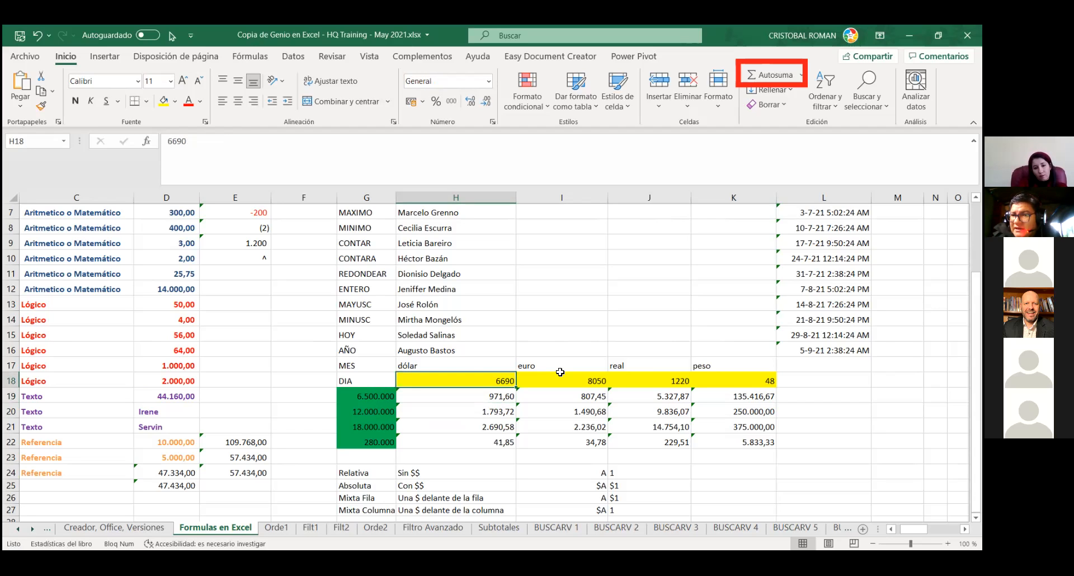
key(Right)
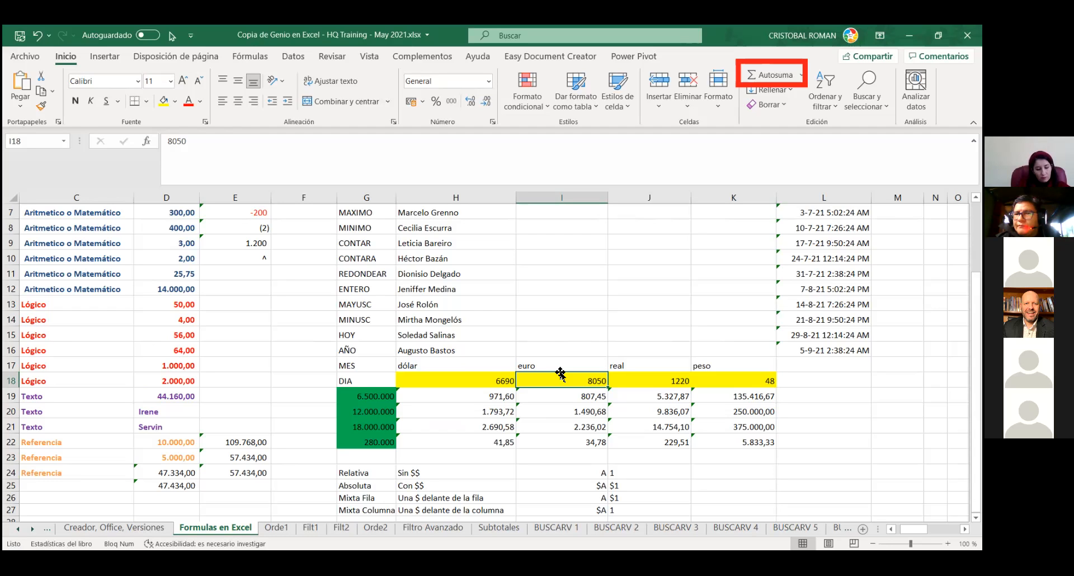
text(8250)
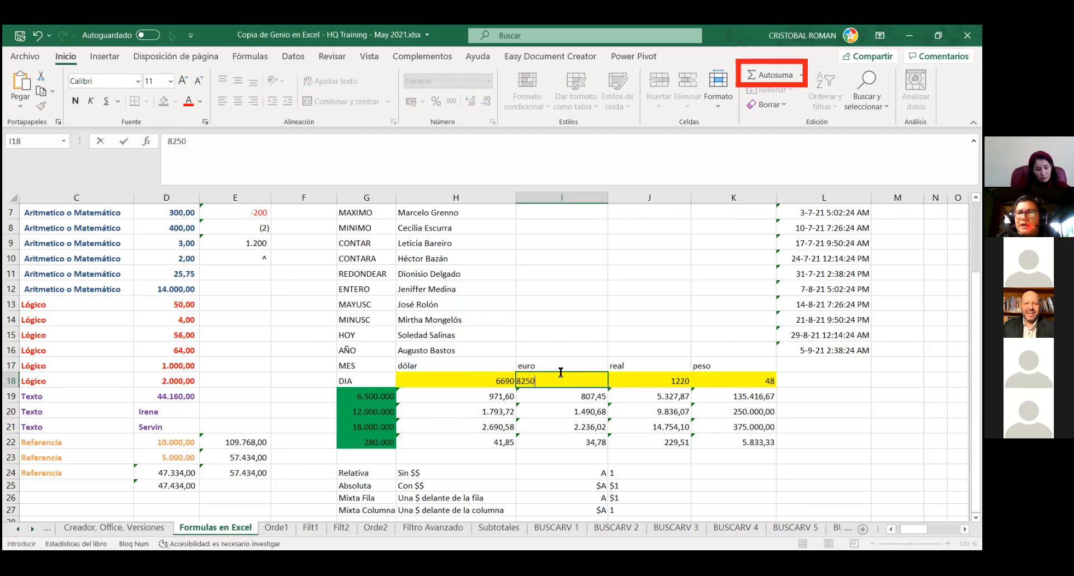
key(Return)
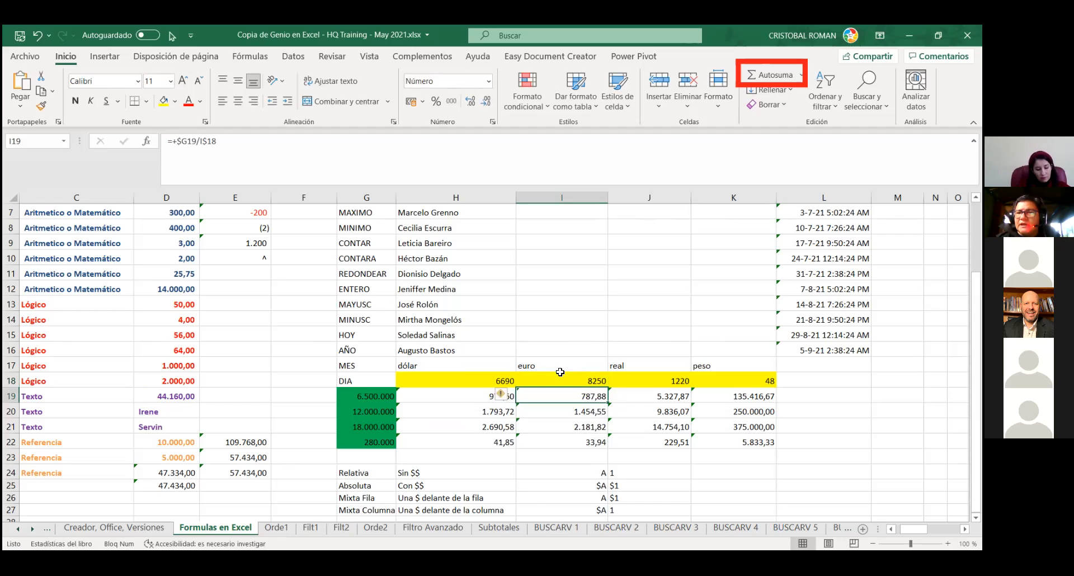
key(Up)
key(Right)
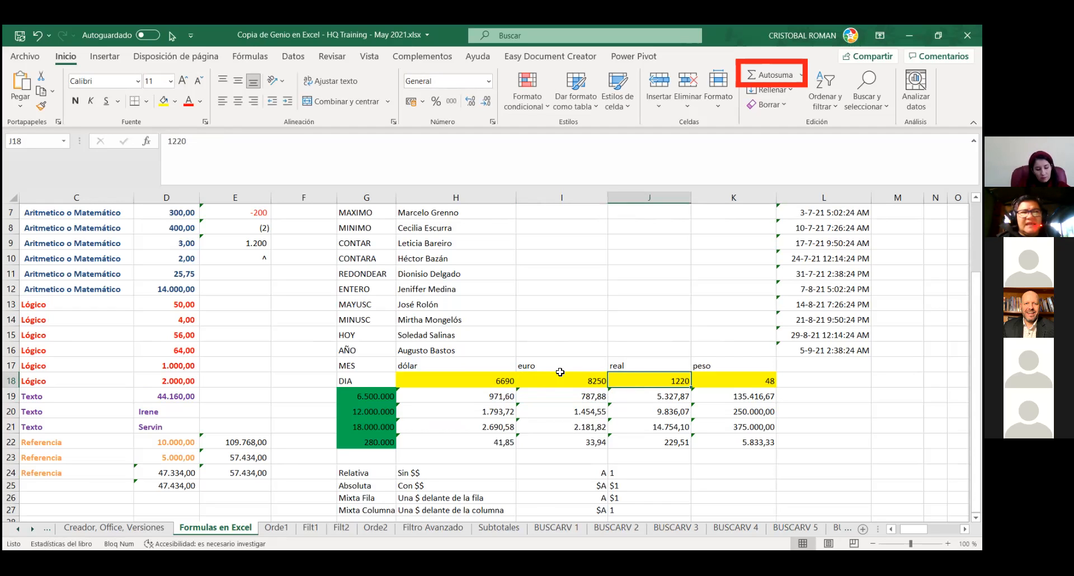
text(1310)
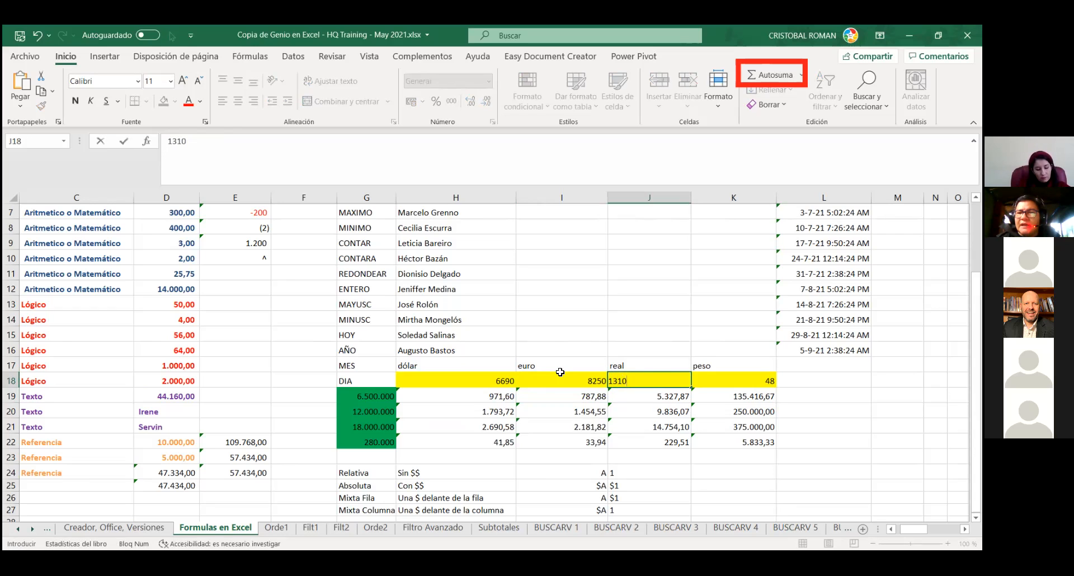
key(Return)
key(Up)
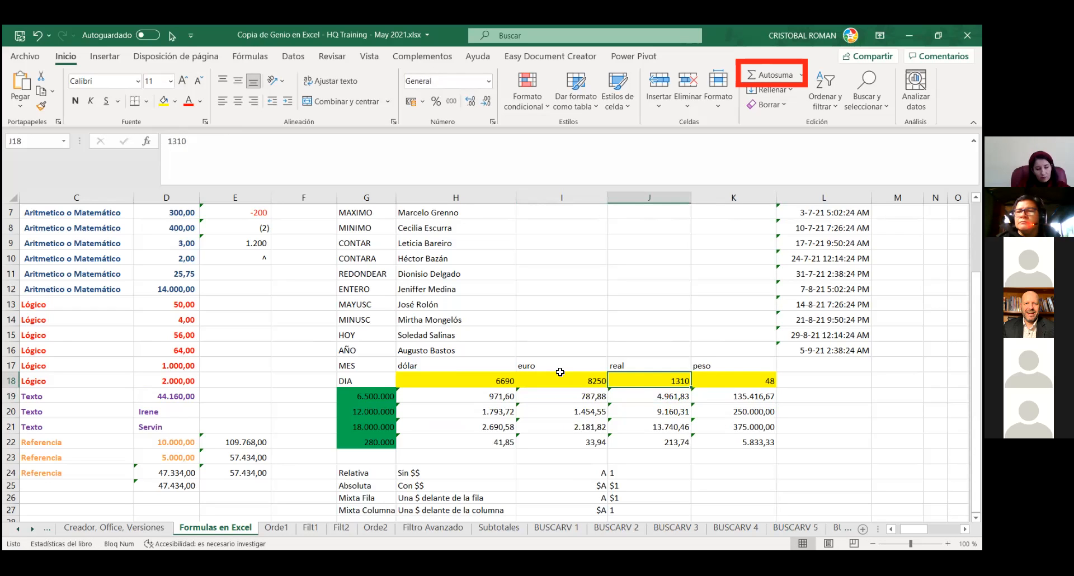
- Change the dólar exchange rate in cell H18 to 6730
key(Right)
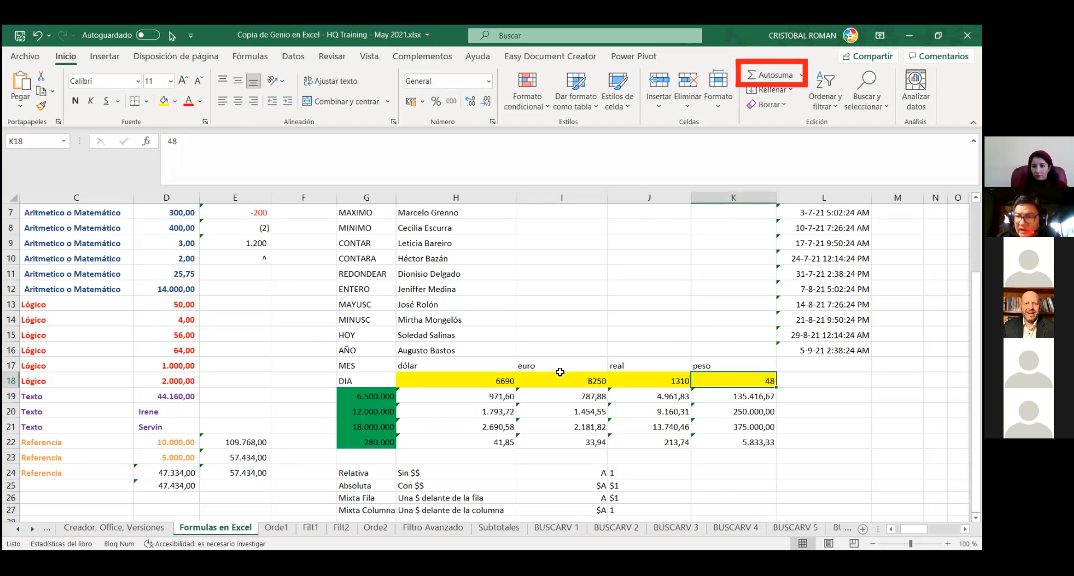
key(Left)
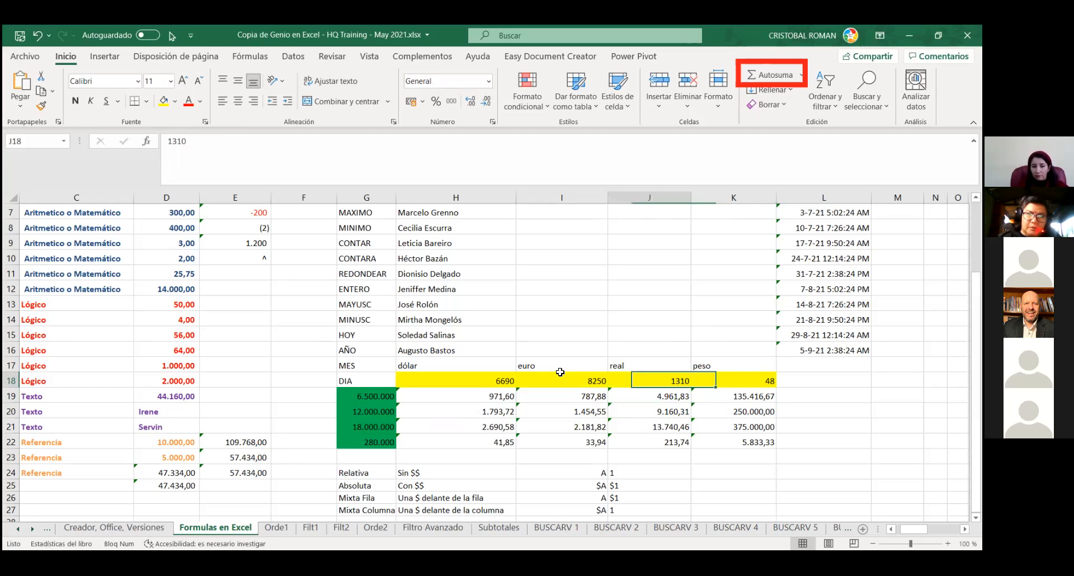
key(Left)
key(Left)
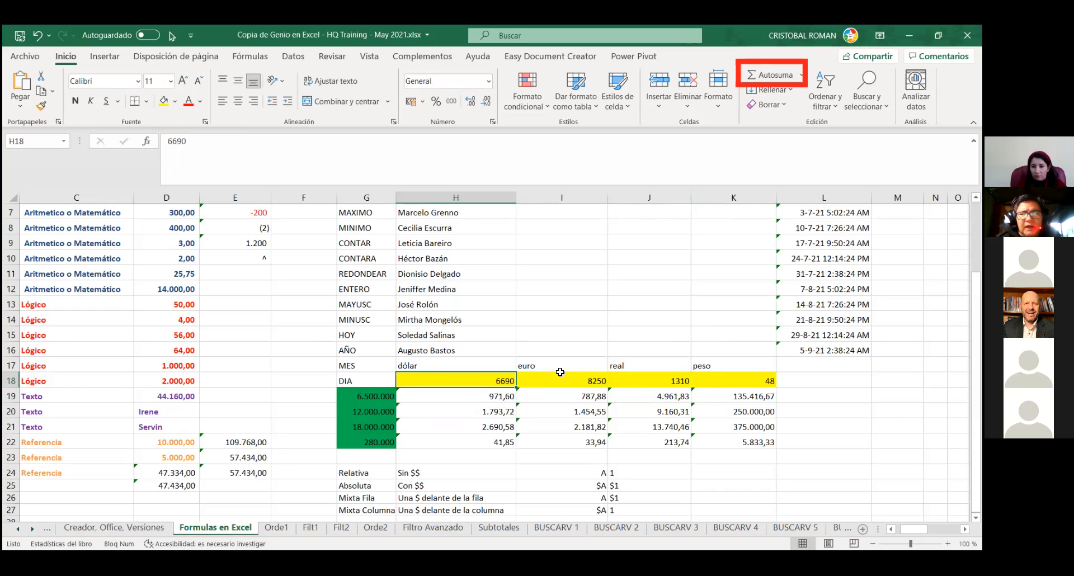
text(6730)
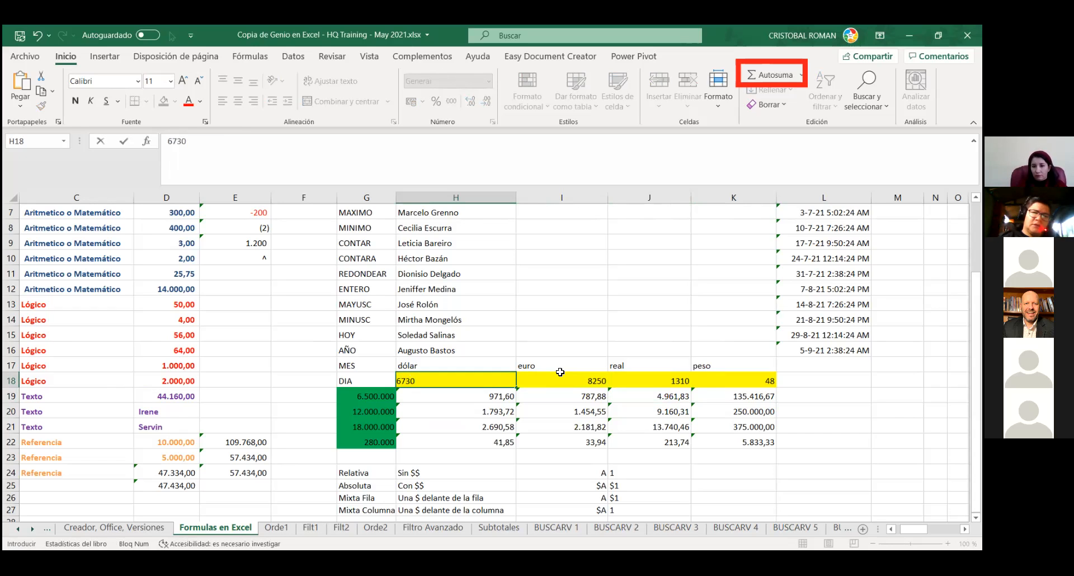
key(Return)
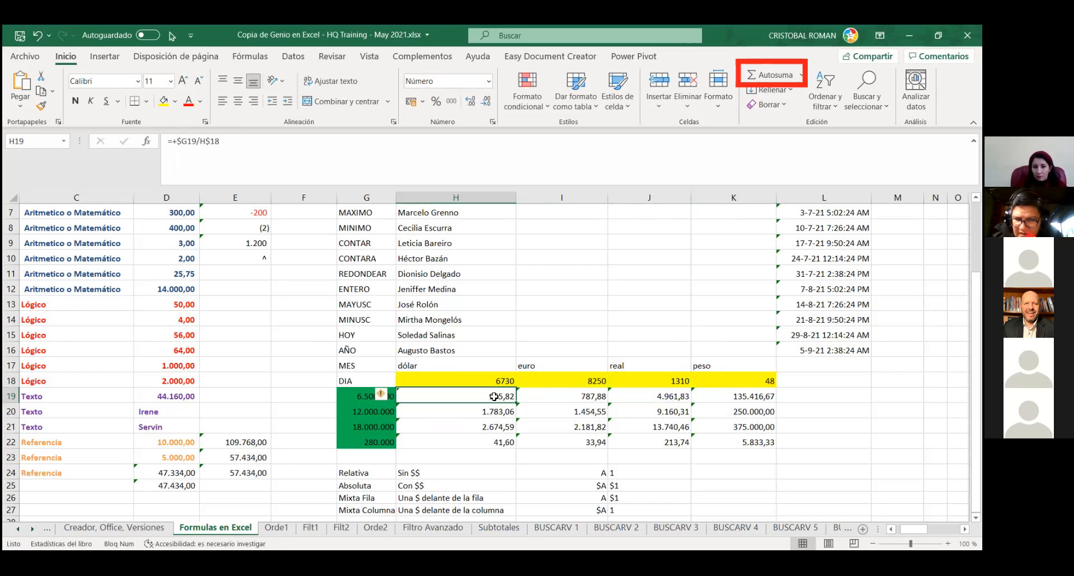
- Clear the currency conversion formulas in H19:K22 and save the workbook with cell H19 selected
drag(494, 396, 711, 439)
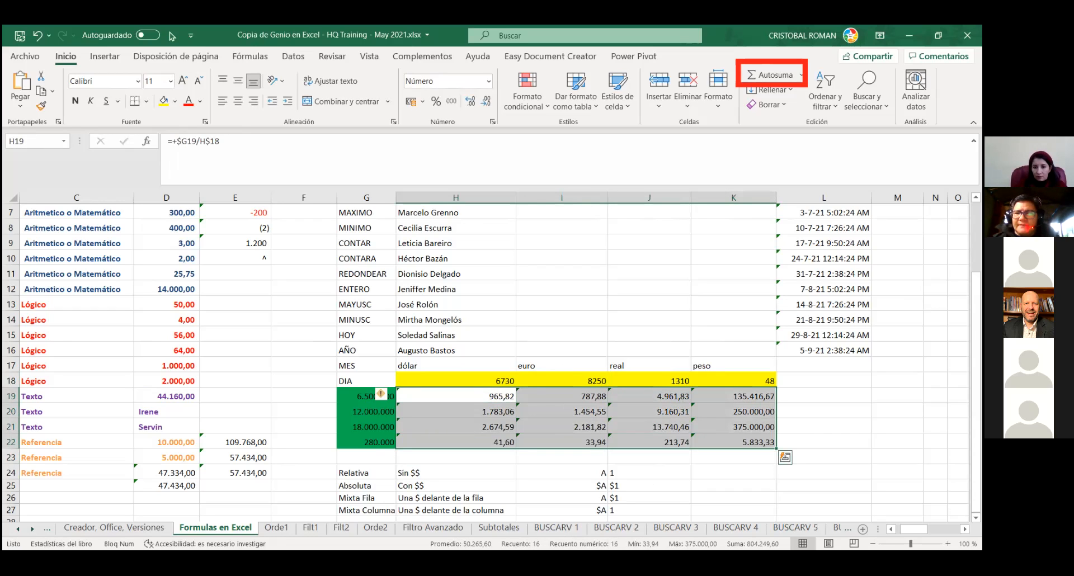
key(Delete)
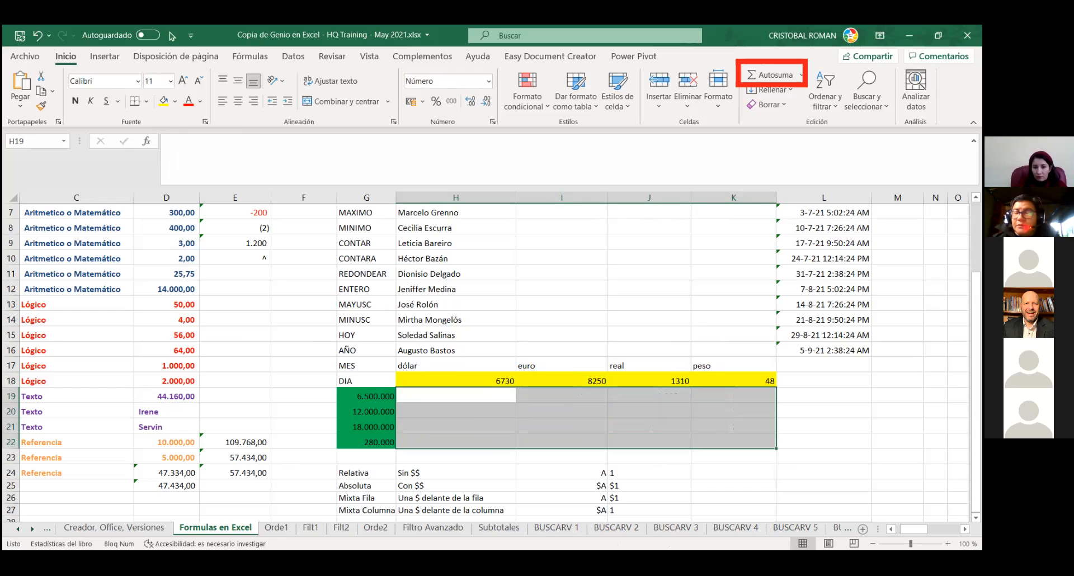
click(437, 396)
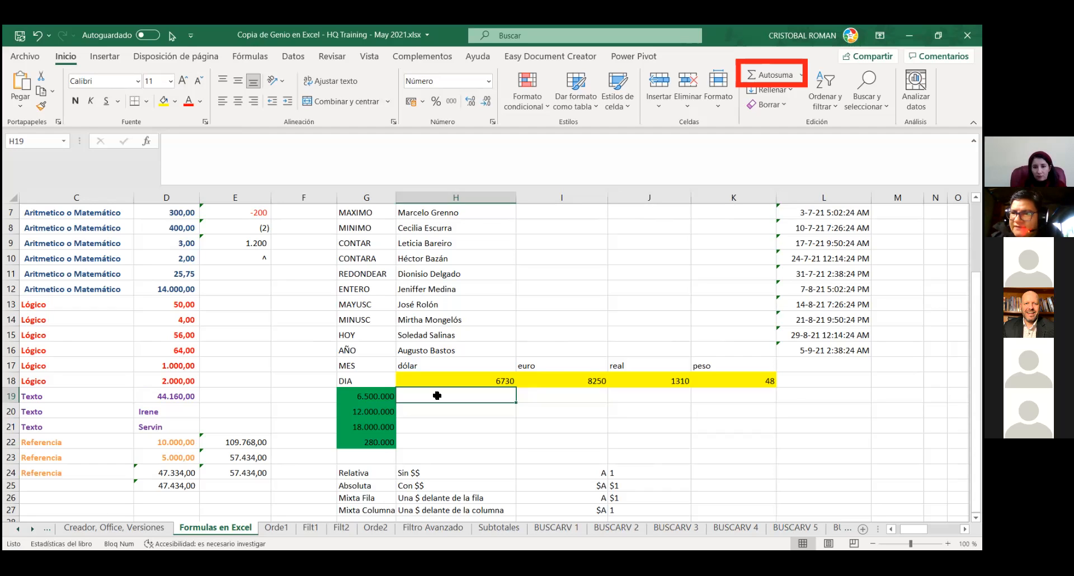
key(ctrl+s)
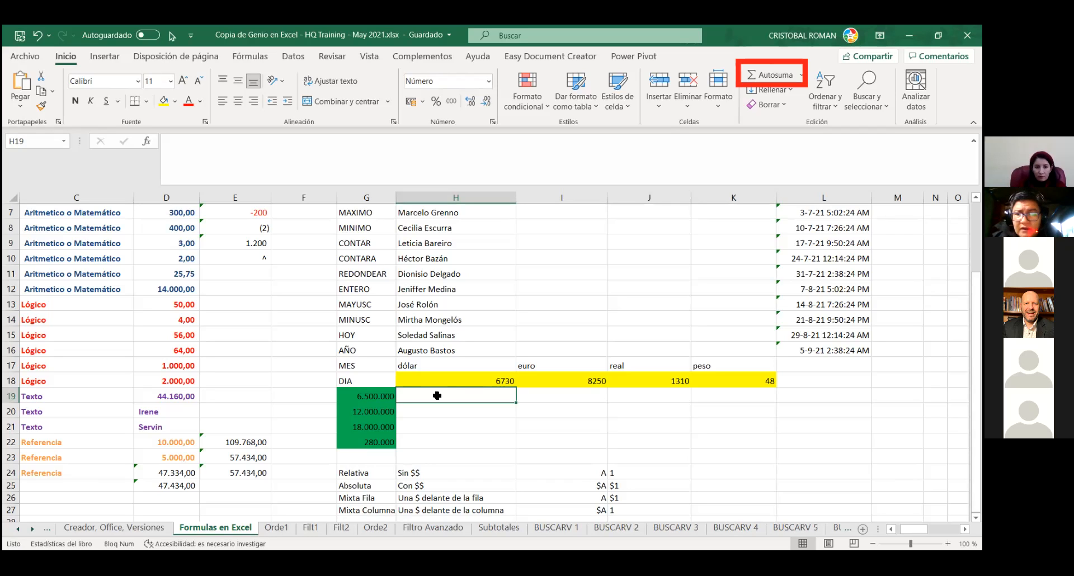
text(?)
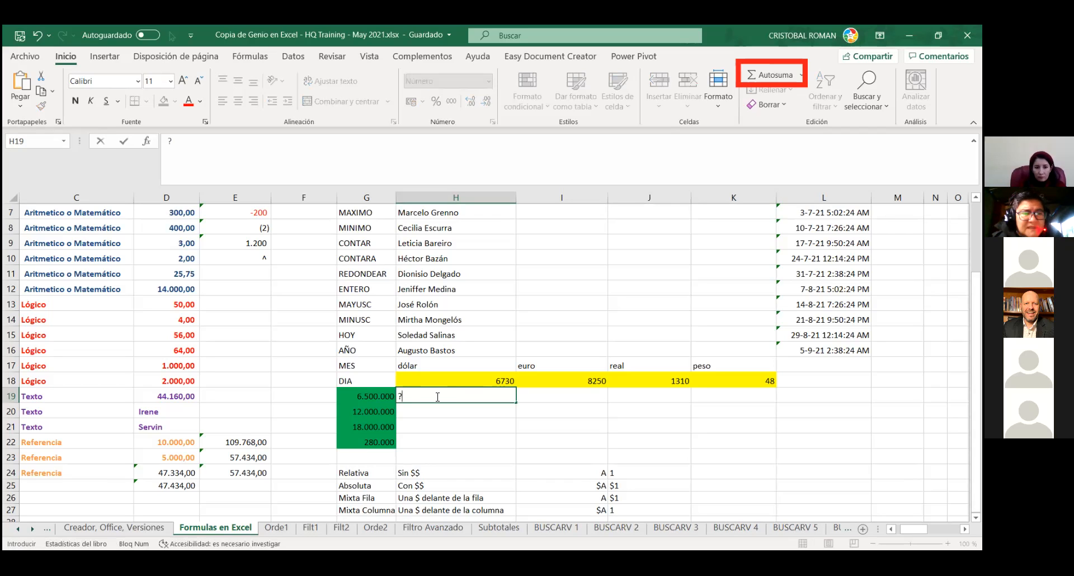
key(BackSpace)
text(=)
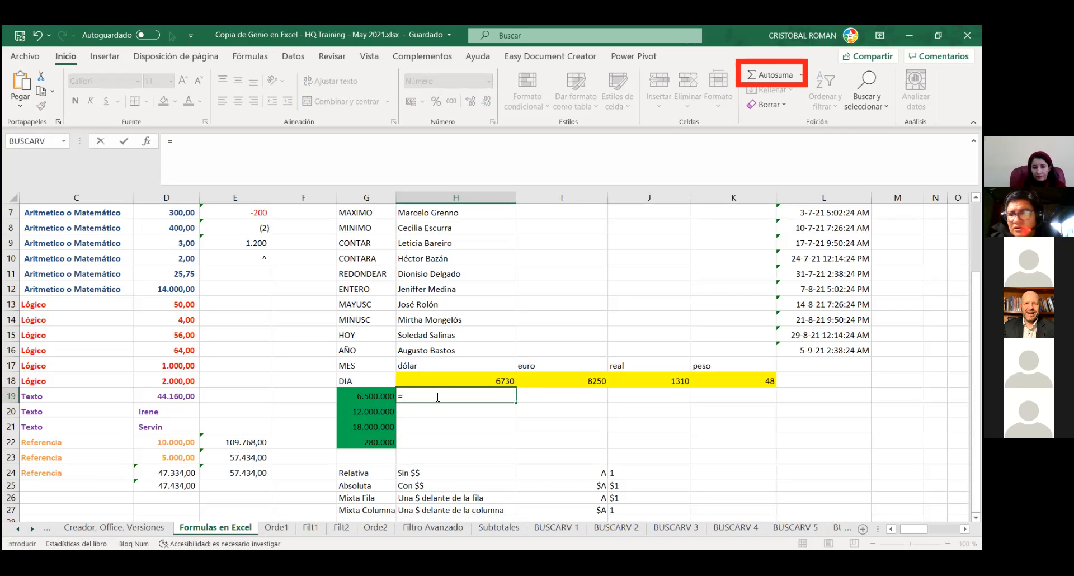
click(443, 379)
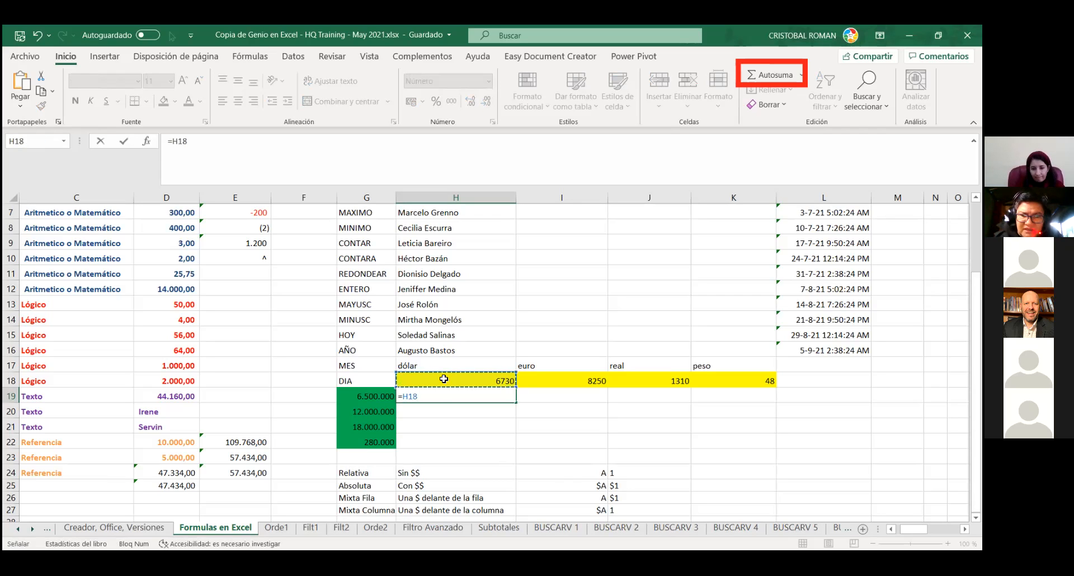
text(/)
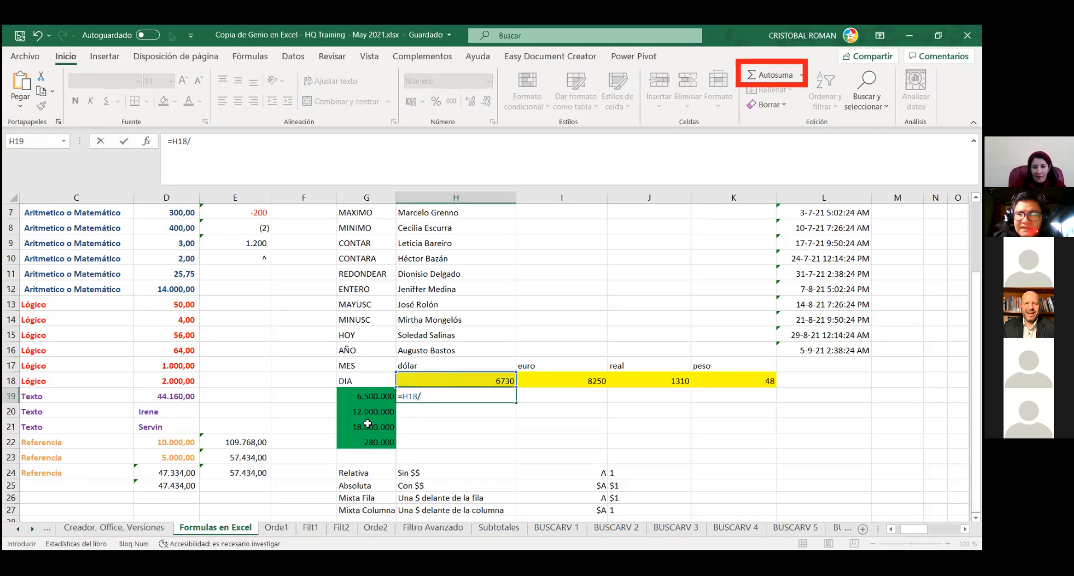
click(372, 401)
drag(438, 397, 402, 397)
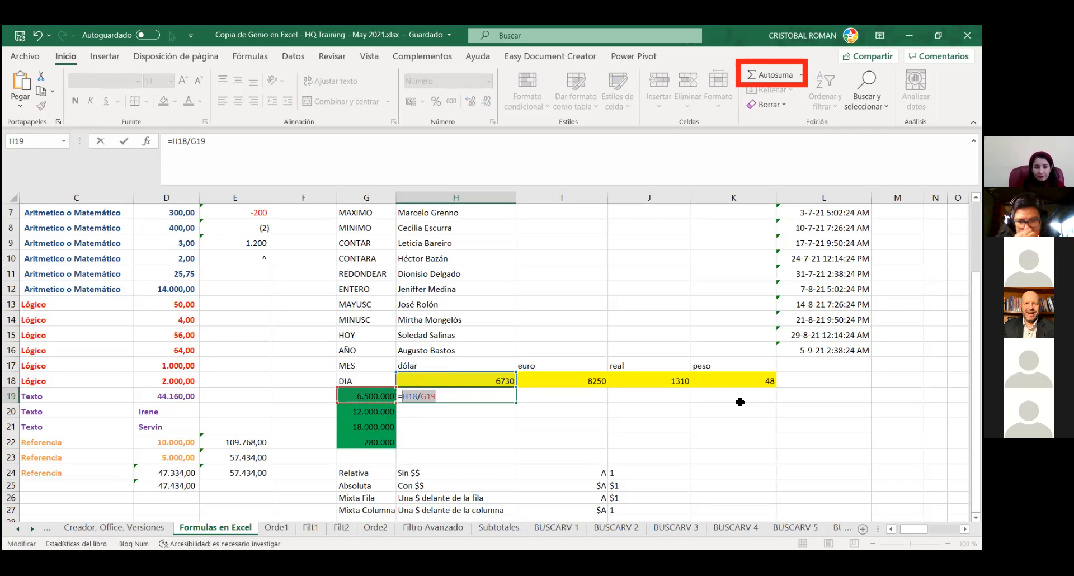
key(Escape)
- Enter the formula =G19/H18 in cell H19 to convert the first green amount to dólar with relative references
key(Caps_Lock)
text(0)
key(BackSpace)
text(=)
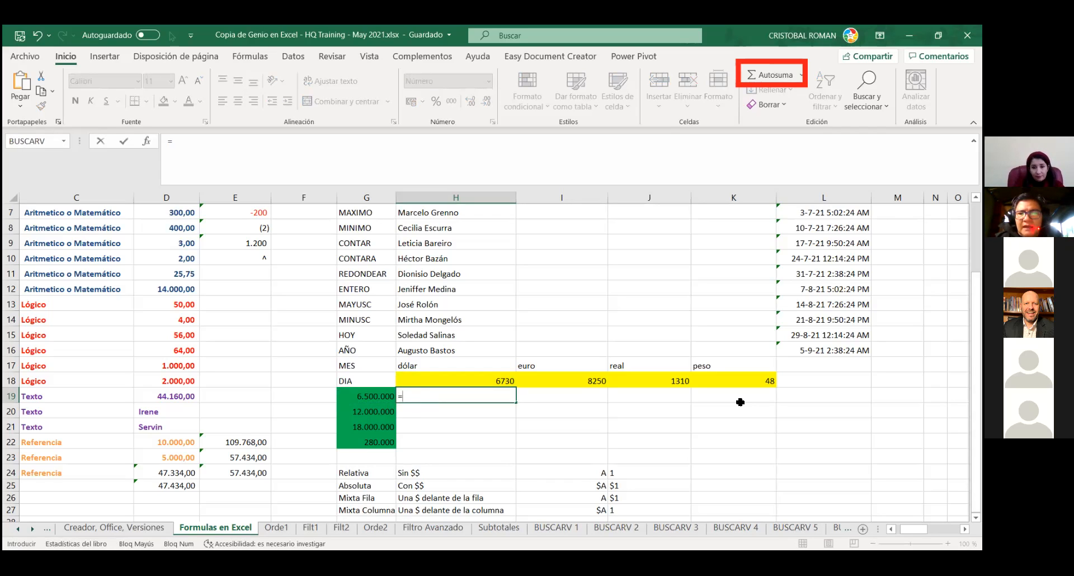
click(368, 398)
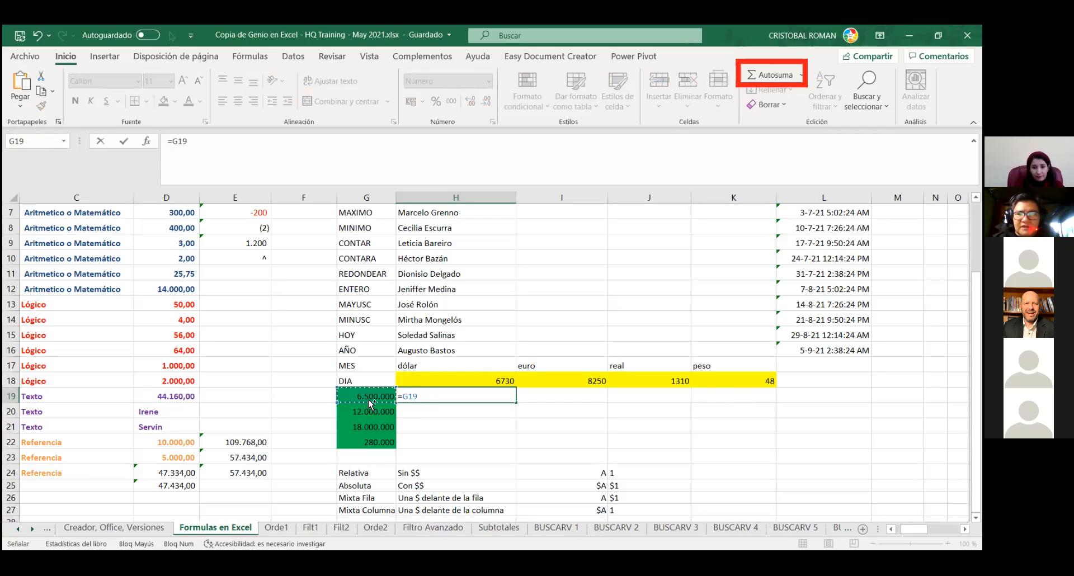
text(/)
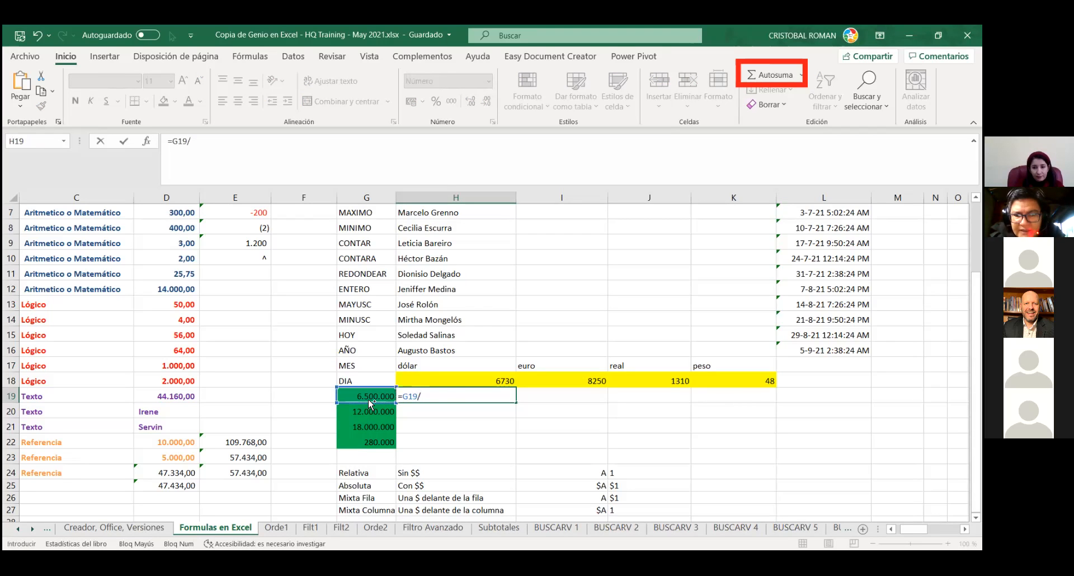
click(452, 379)
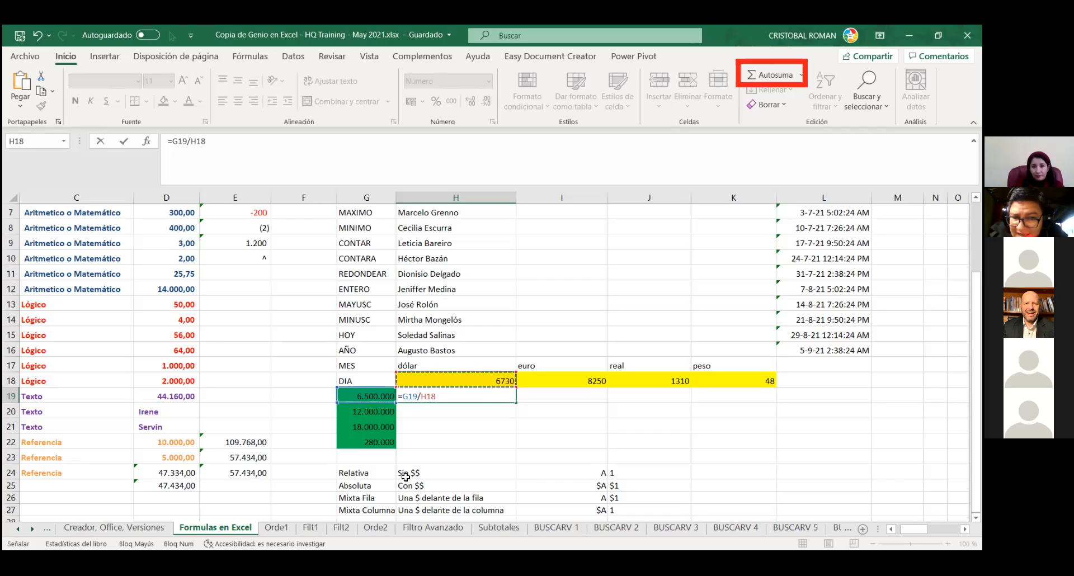
key(Return)
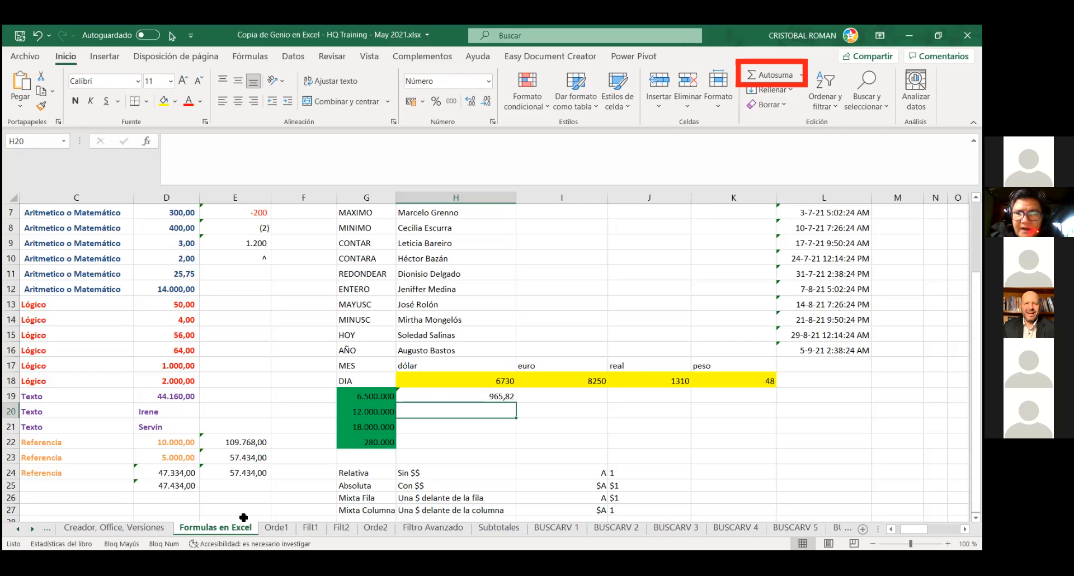
- Copy the relative dólar conversion formula from cell H19 into cells H20, H21 and H22
click(431, 398)
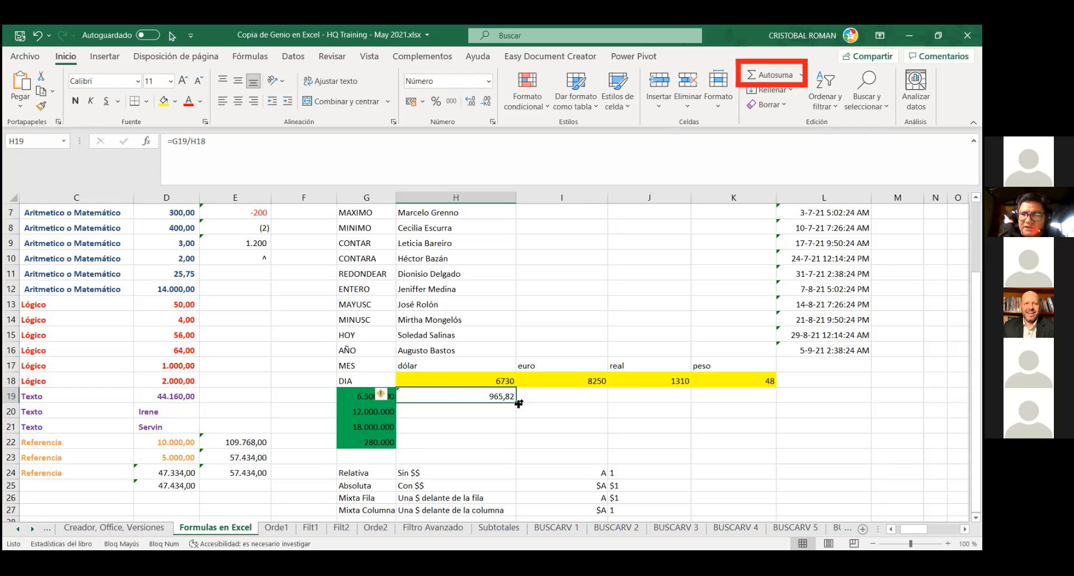
key(ctrl+c)
key(Down)
key(ctrl+v)
key(Down)
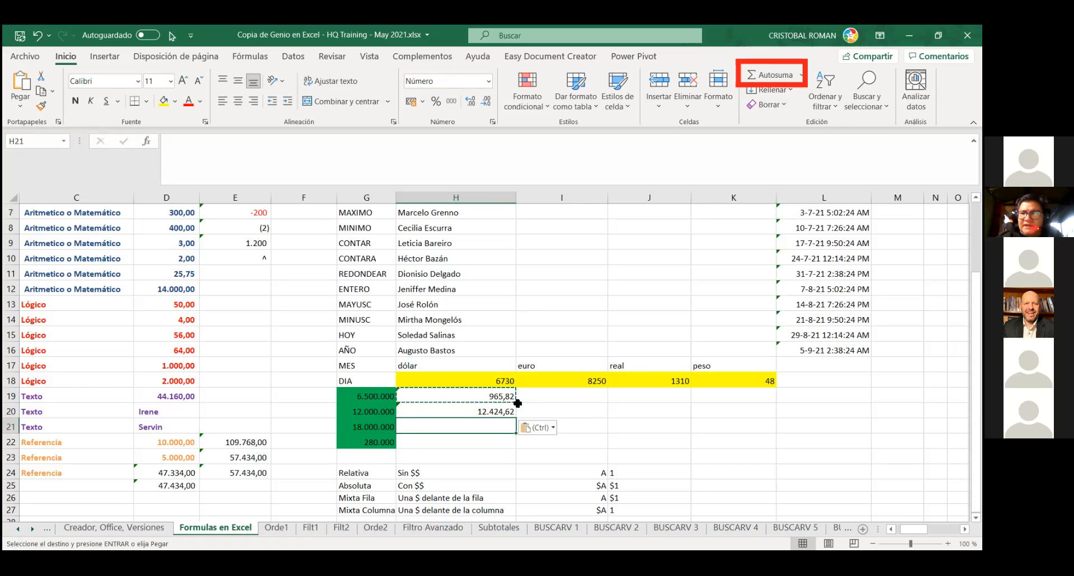
key(ctrl+v)
key(Down)
key(ctrl+v)
key(Down)
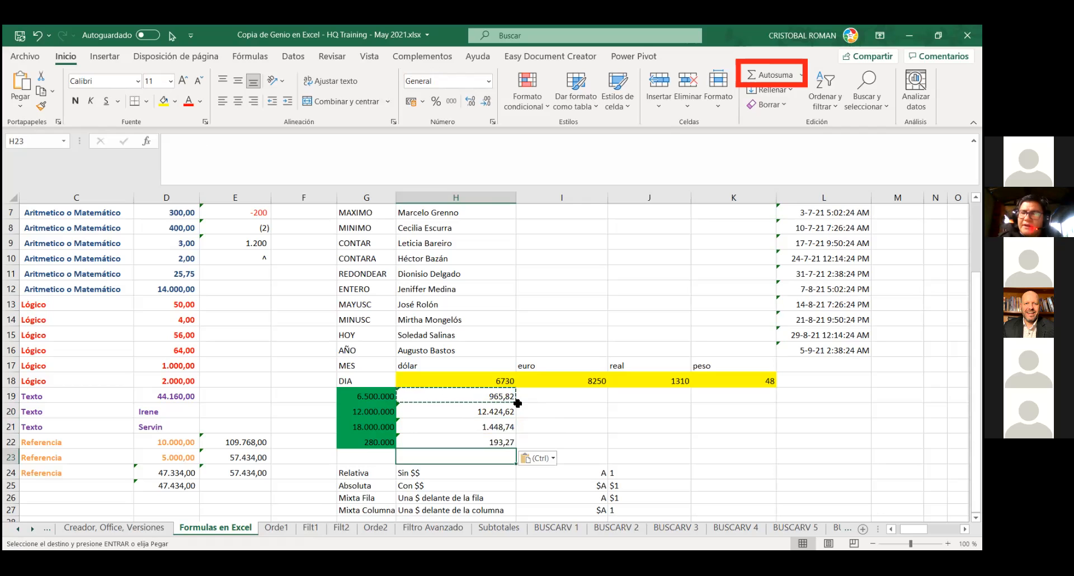
key(Escape)
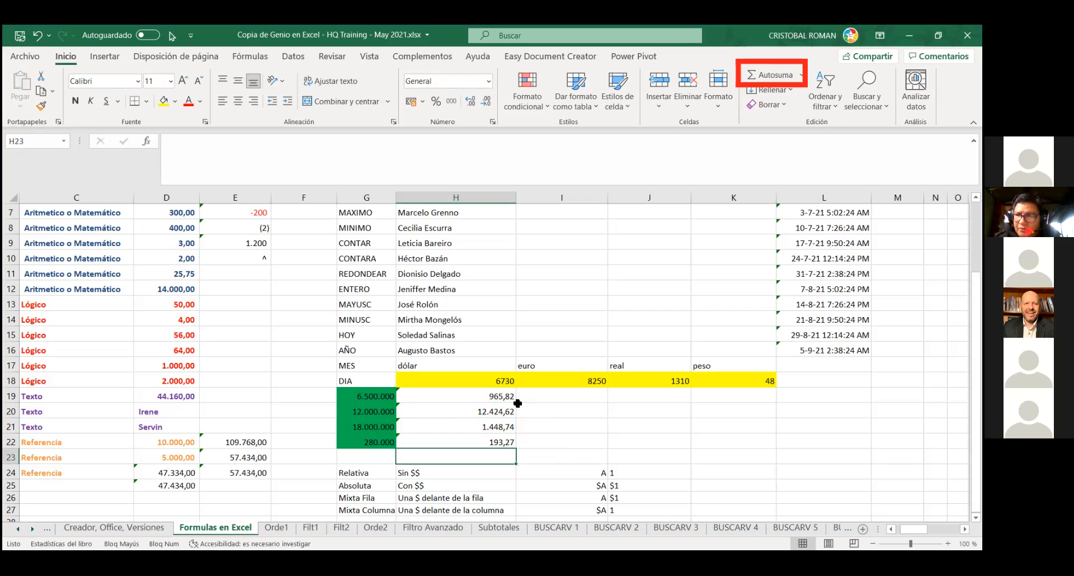
- Examine which cells the copied relative formula in cell H20 refers to
key(Up)
key(Up)
key(Up)
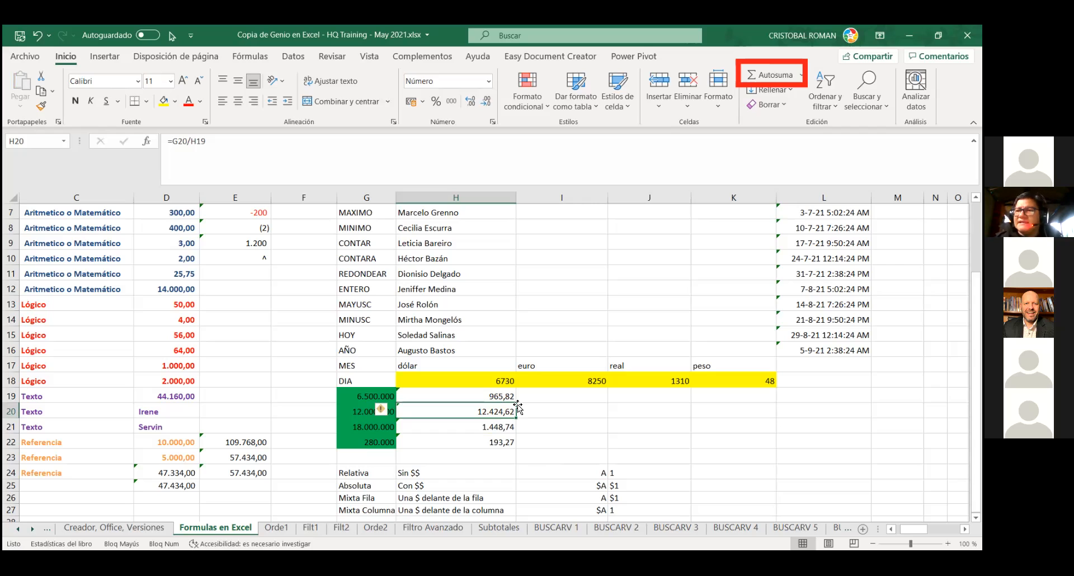
double_click(466, 411)
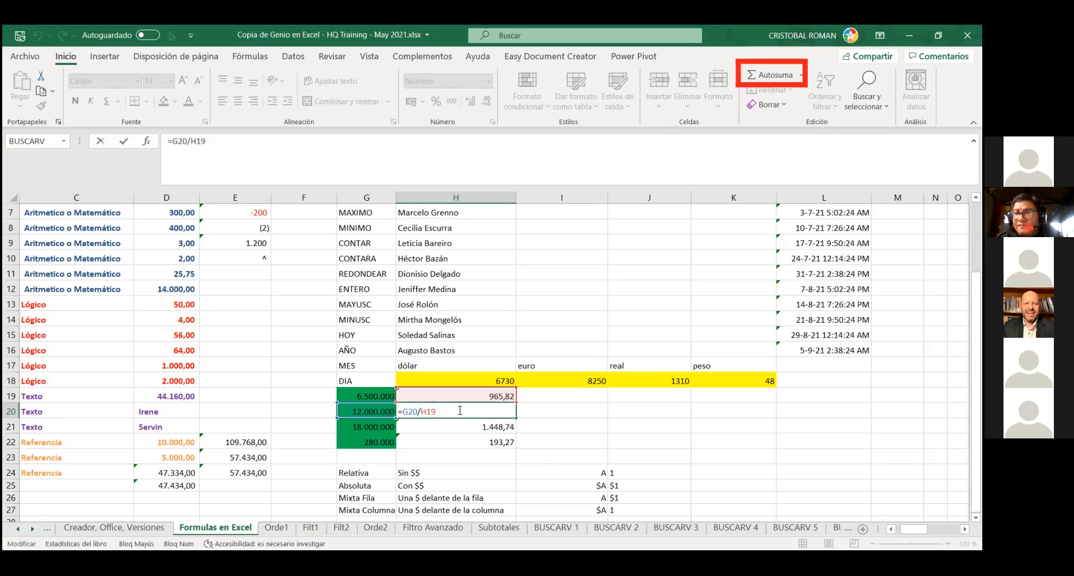
key(Return)
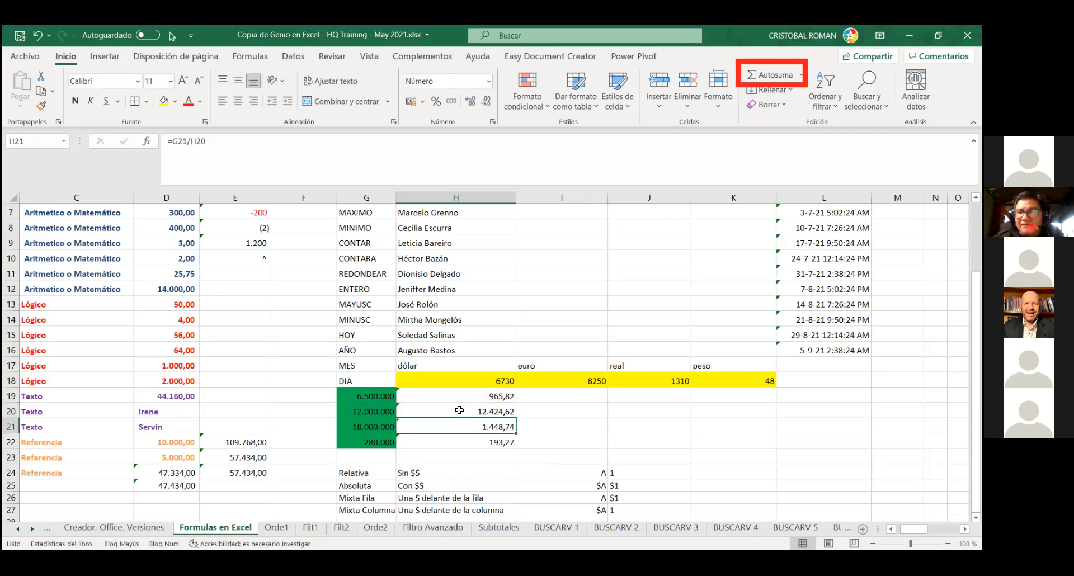
key(Down)
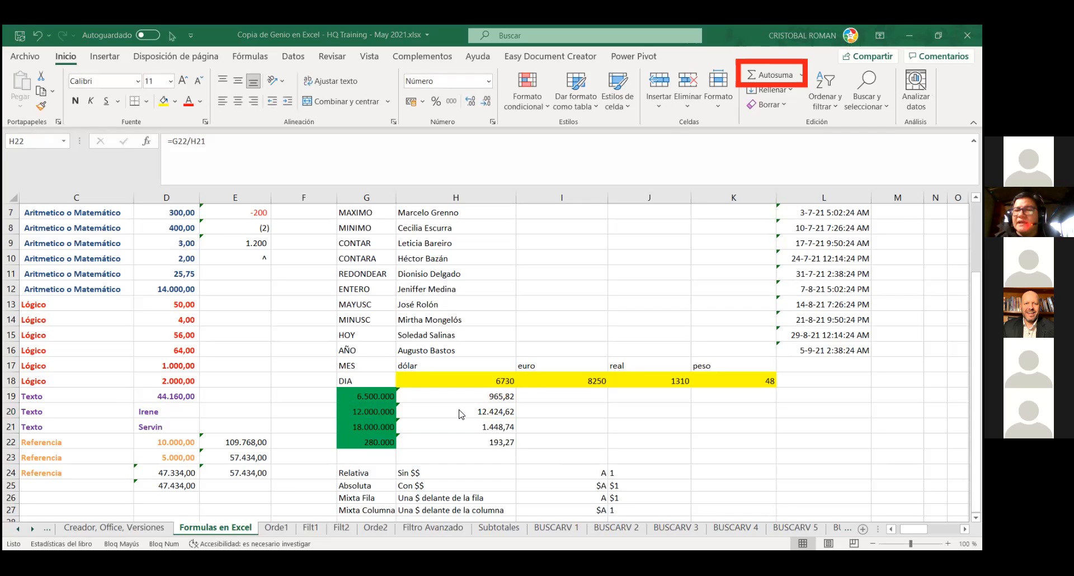
click(467, 411)
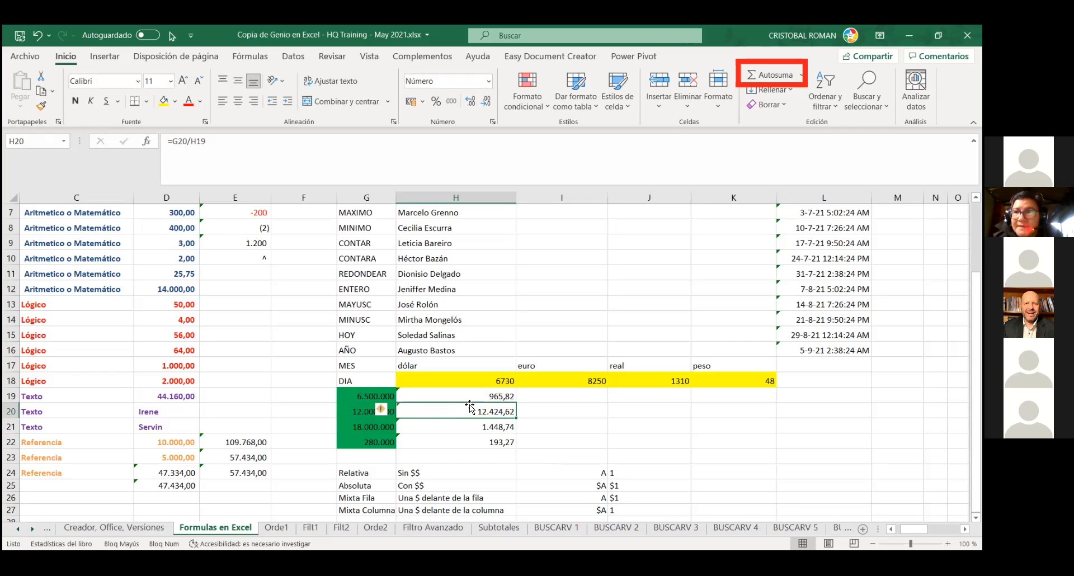
click(455, 422)
click(454, 411)
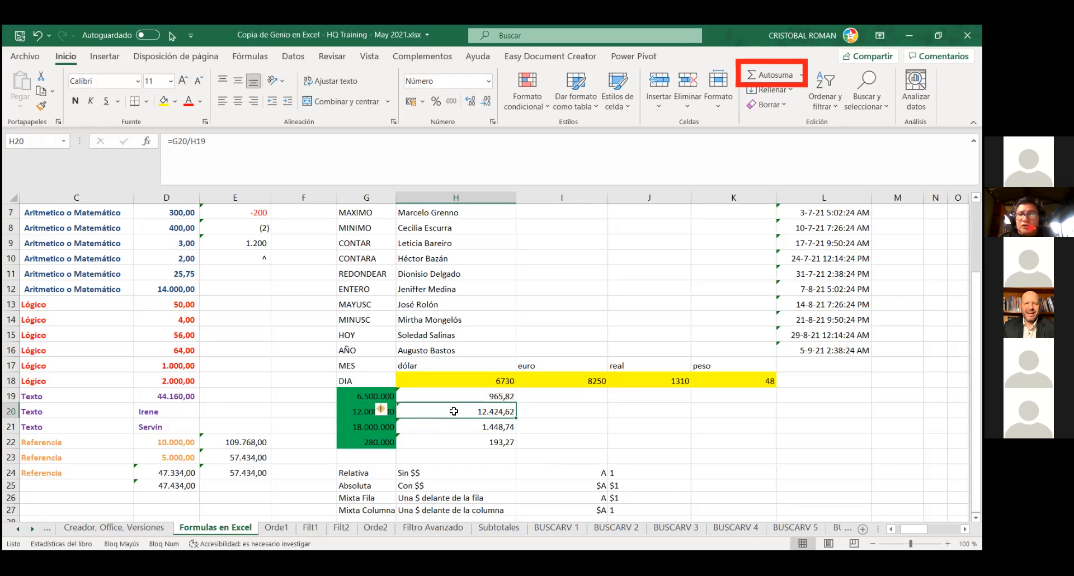
double_click(453, 411)
key(Return)
click(454, 411)
double_click(454, 411)
key(Return)
click(453, 411)
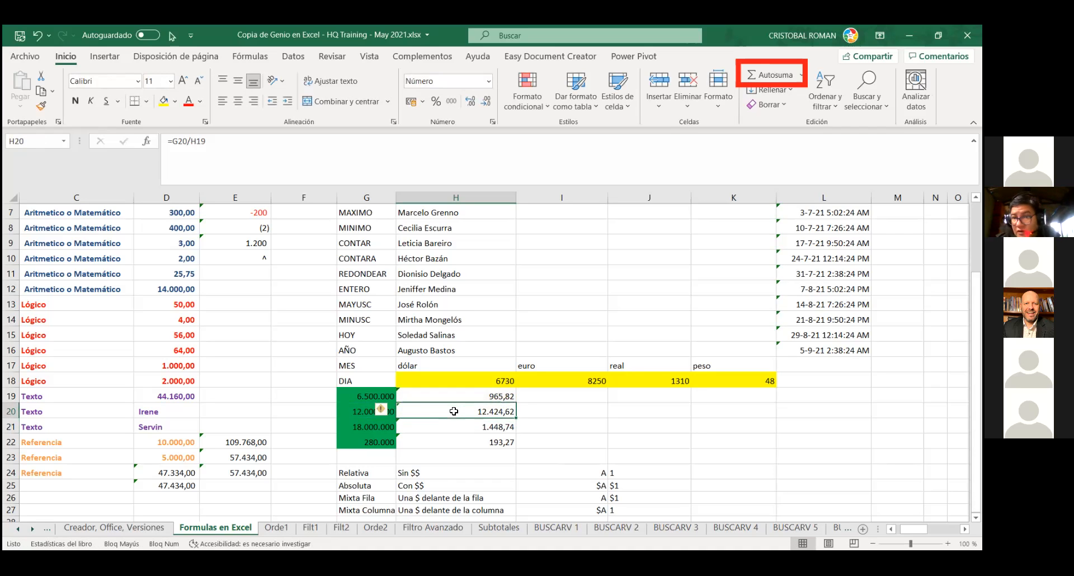
double_click(454, 411)
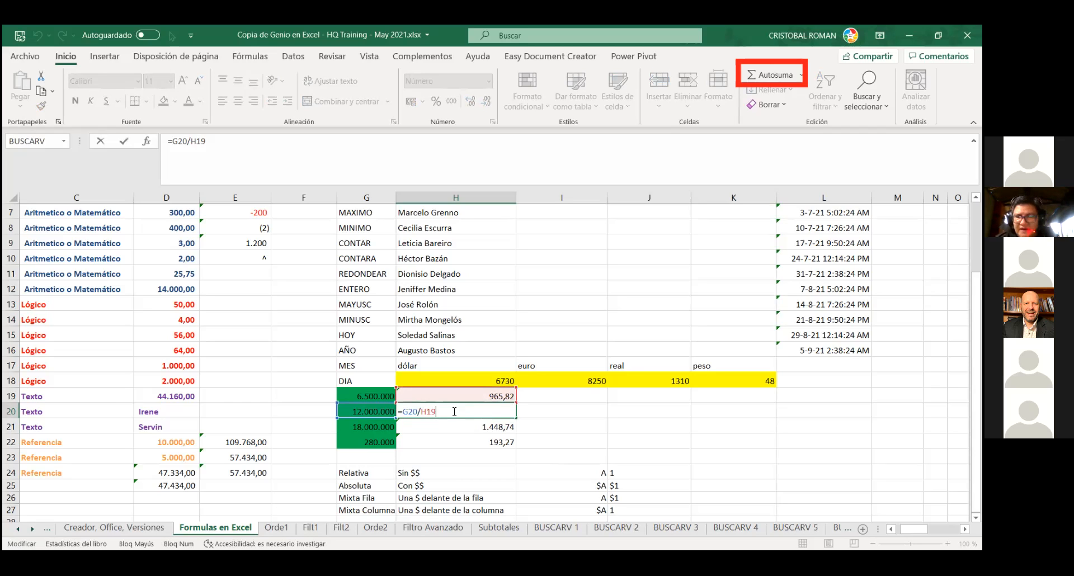
key(Return)
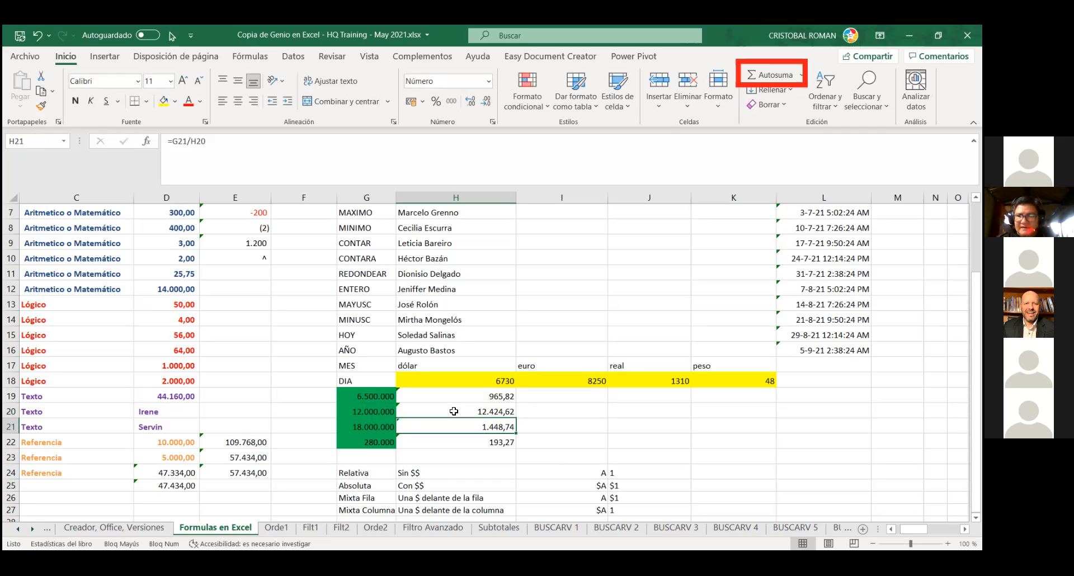
- Check the cell references used by the copied formulas in H21 and H22
key(F2)
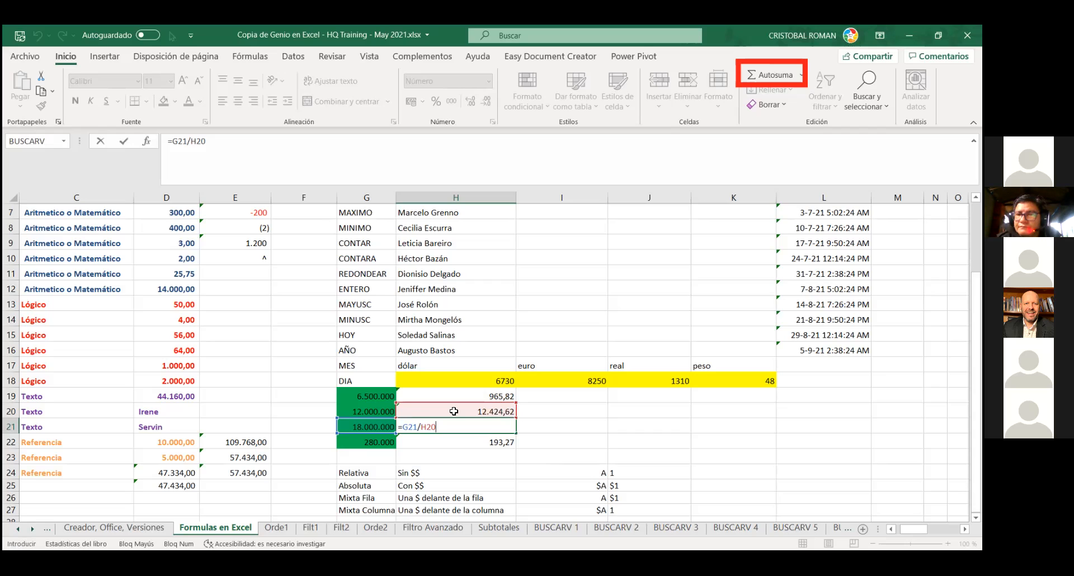
key(Return)
key(F2)
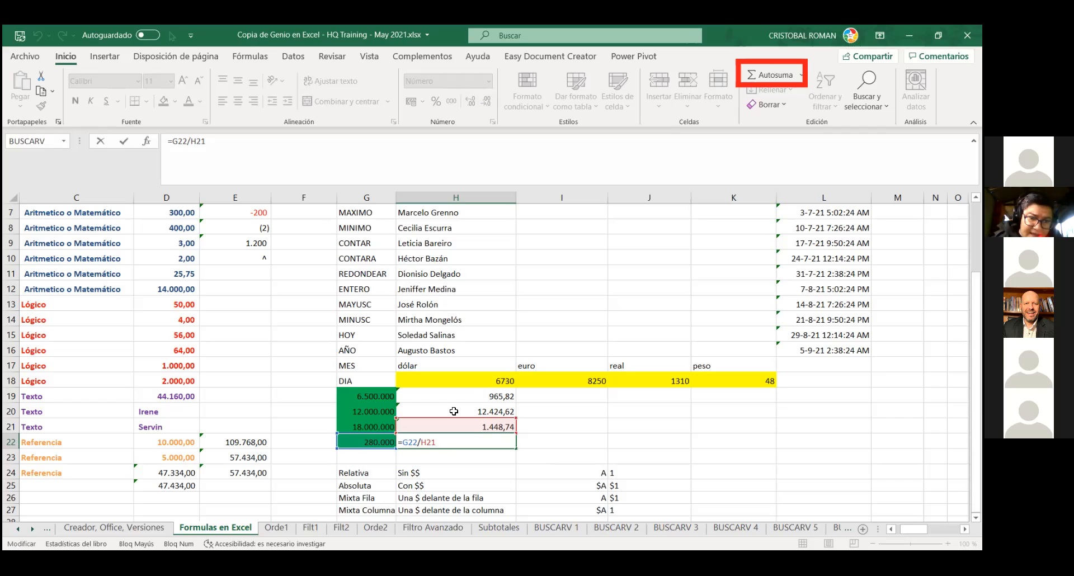
key(Return)
- Try copying the formula from cell H19 into the euro cell I19, and undo the paste
drag(481, 396, 481, 411)
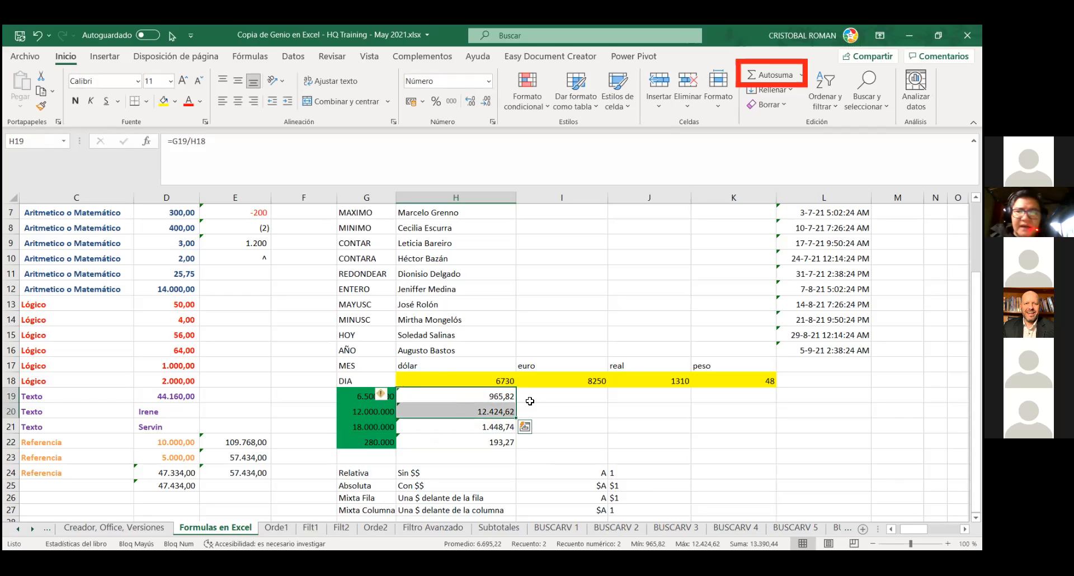
click(492, 396)
key(ctrl+c)
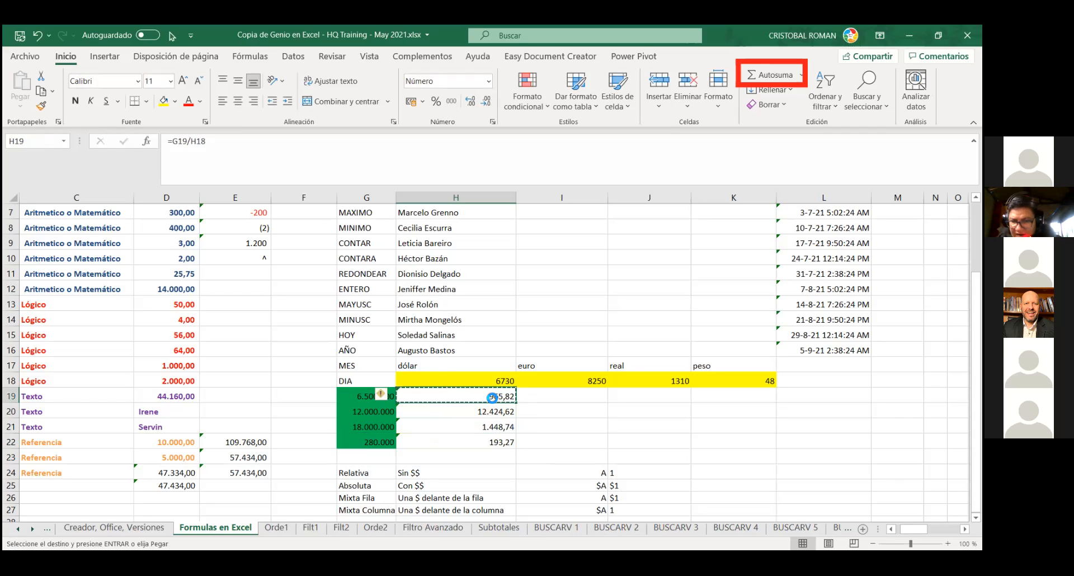
key(Right)
key(ctrl+v)
click(493, 396)
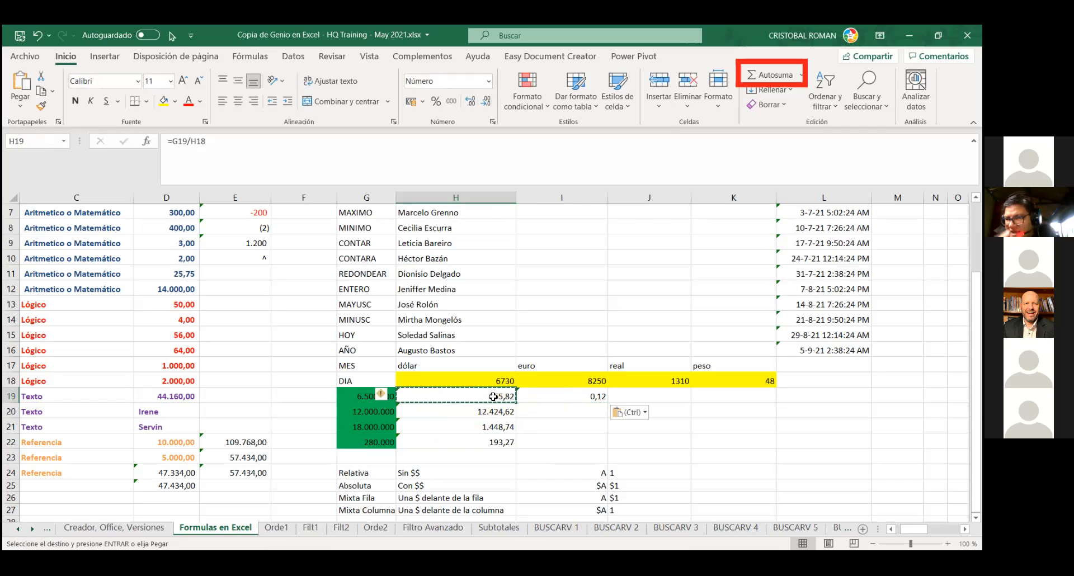
key(ctrl+z)
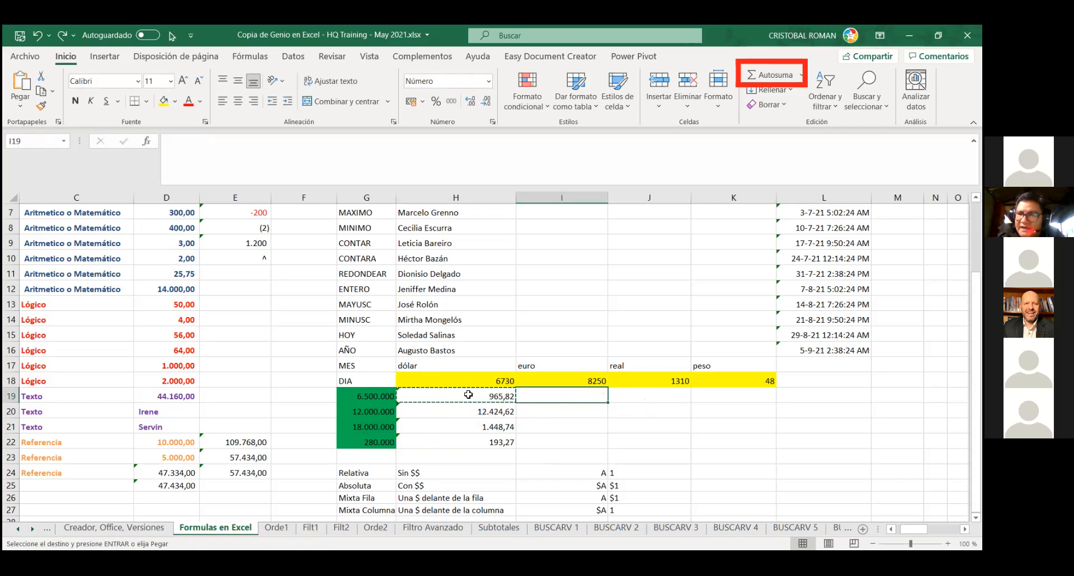
- Fill the formula from cell H19 across into I19 and examine the references in the copy
click(470, 380)
click(472, 396)
drag(515, 402, 569, 404)
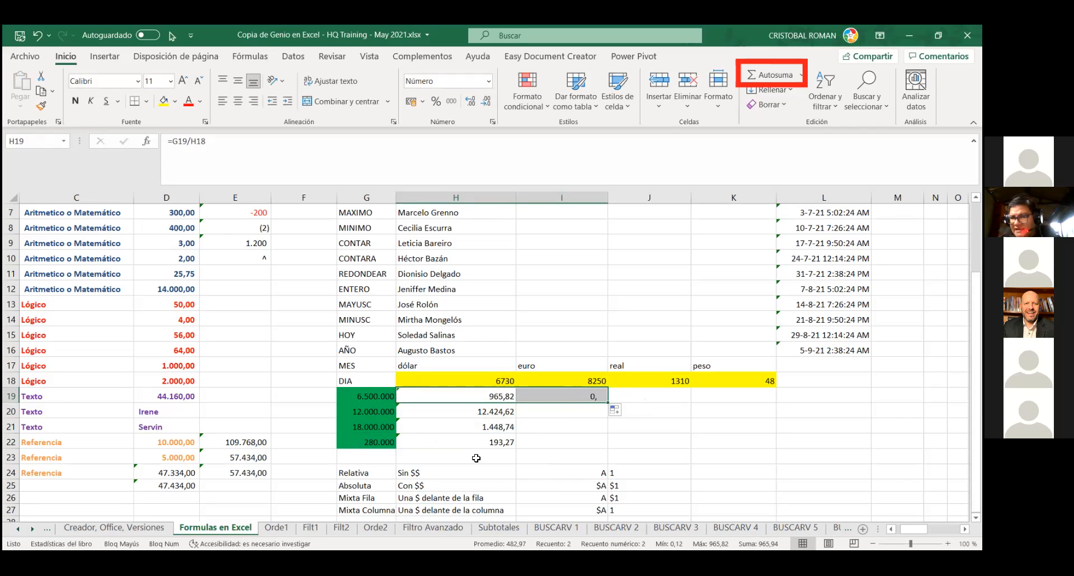
click(536, 397)
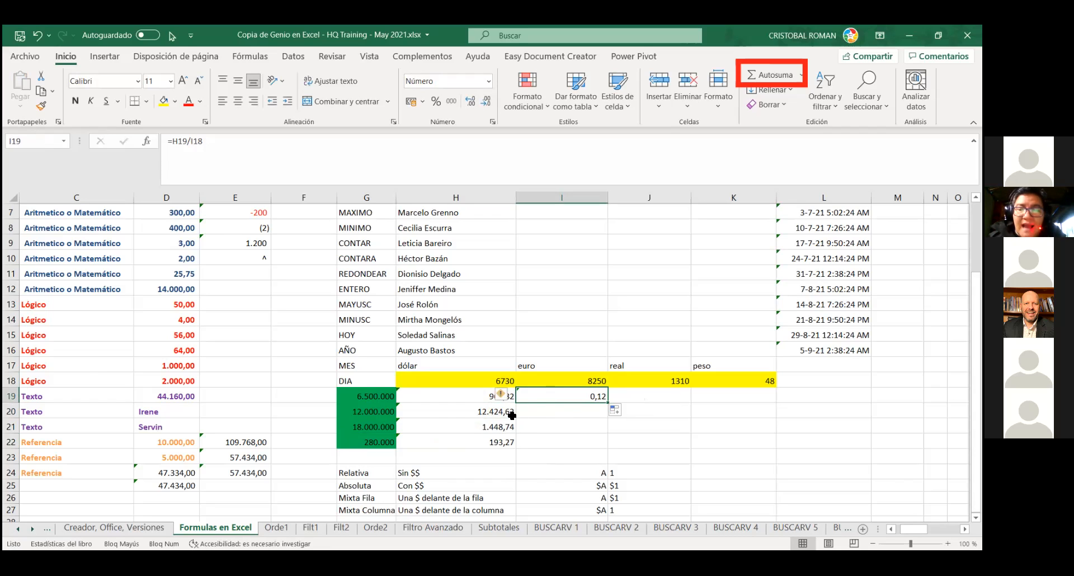
key(F2)
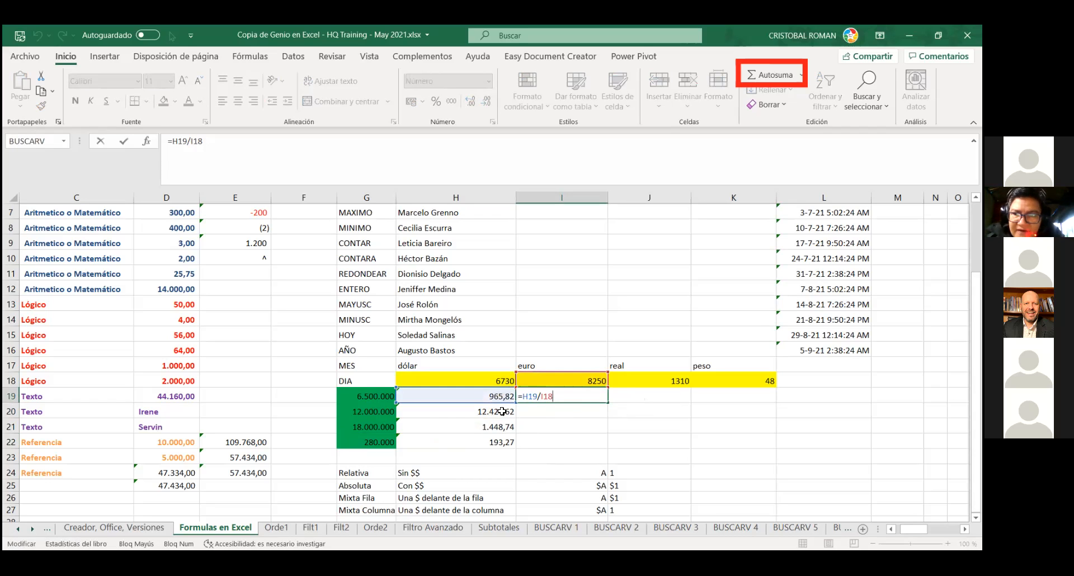
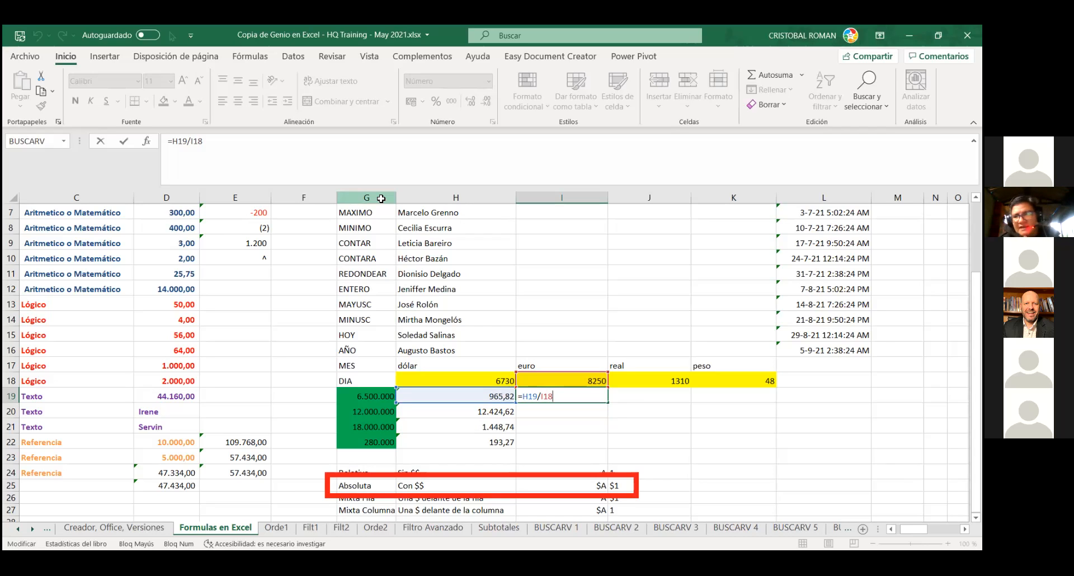
key(ctrl+Return)
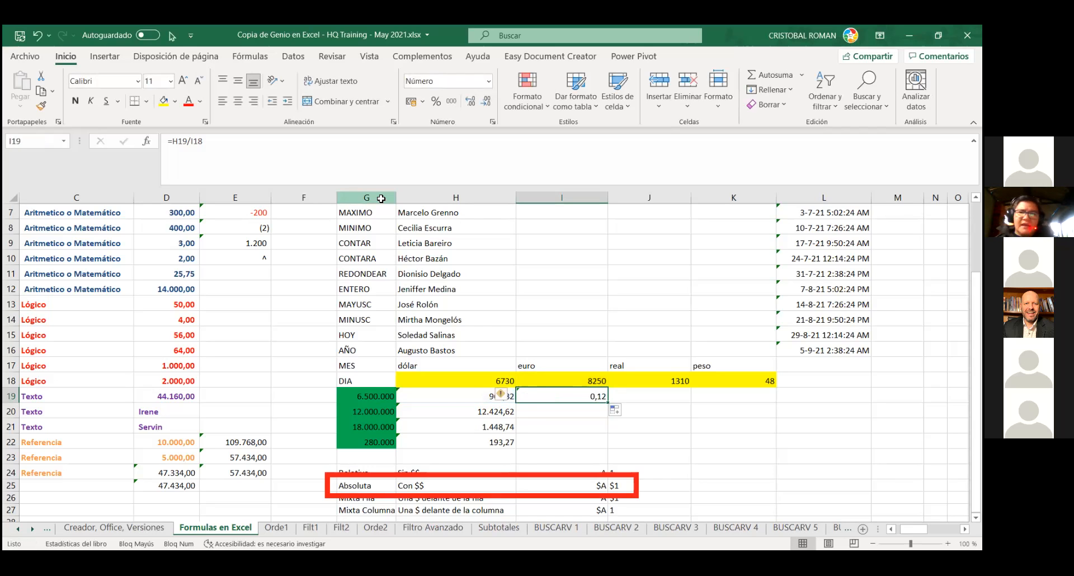
- Clear the copied relative formulas from cell I19 and the range H20:H22
key(Delete)
key(Left)
key(Down)
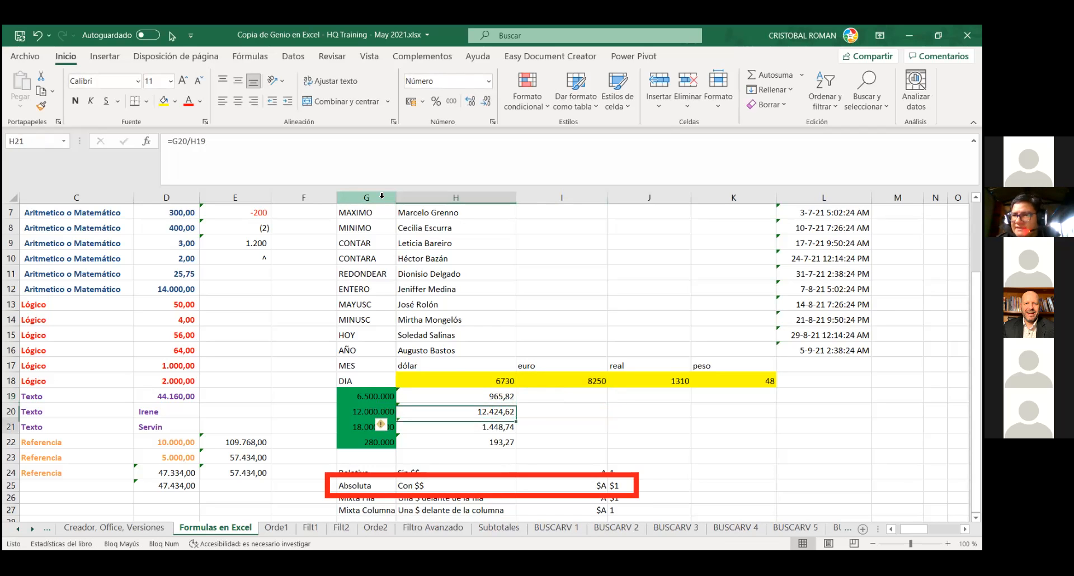
key(shift+Down)
key(shift+Down)
key(Delete)
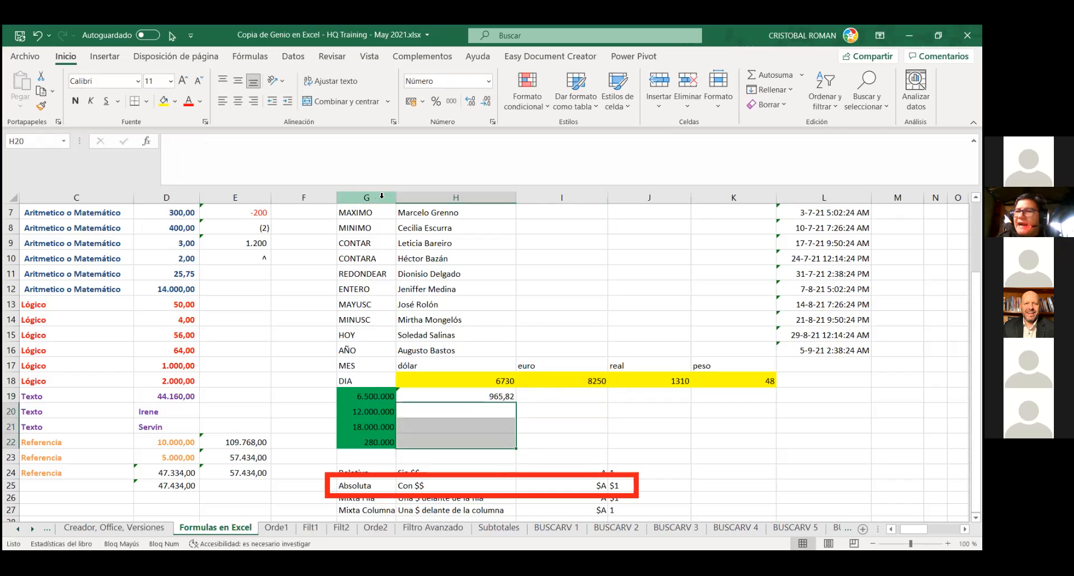
- Make both references absolute in the H19 formula so that it reads =$G$19/$H$18
key(Up)
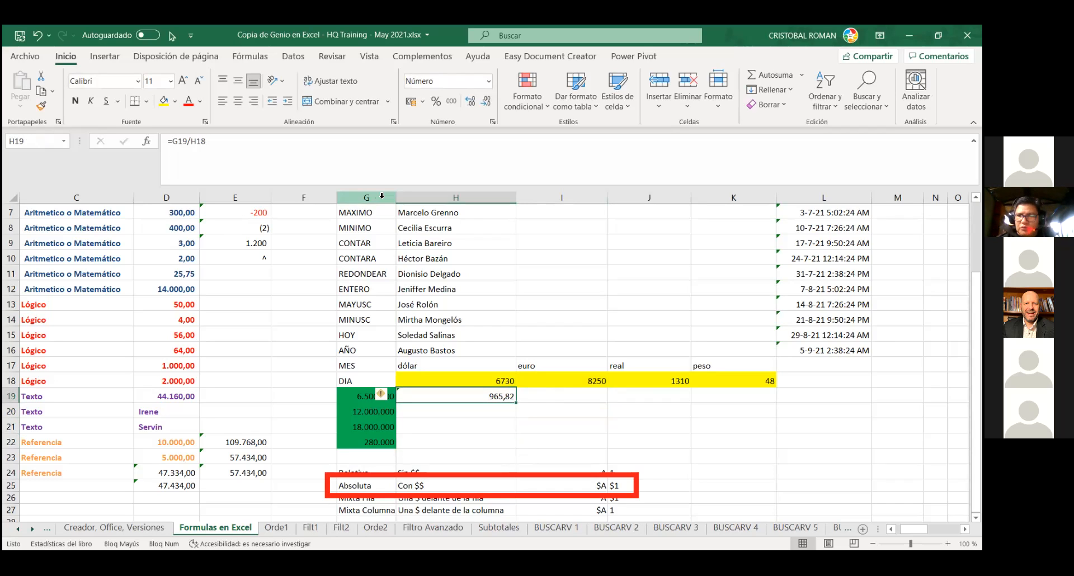
key(F2)
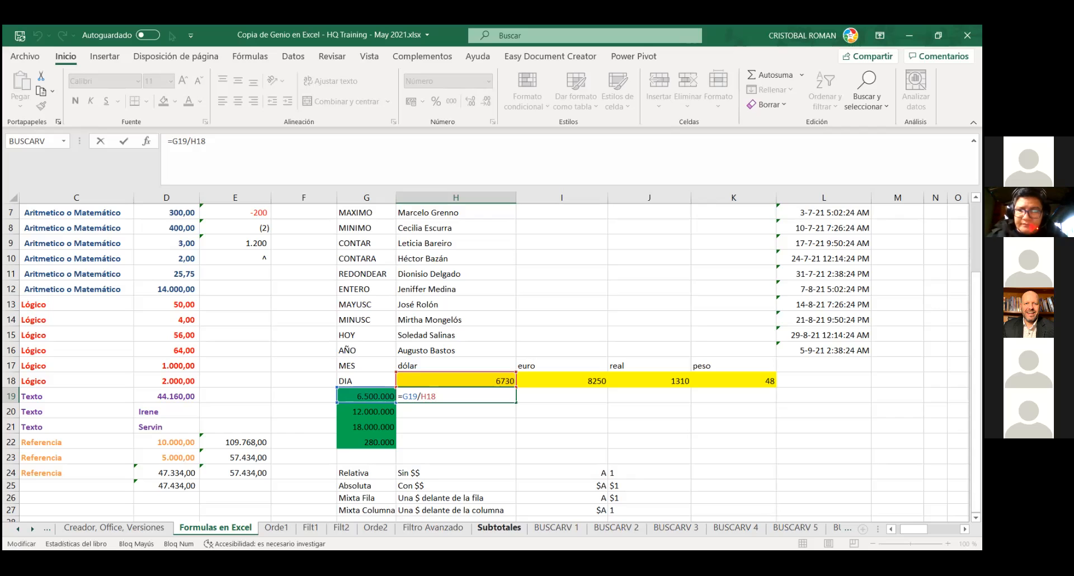
key(F4)
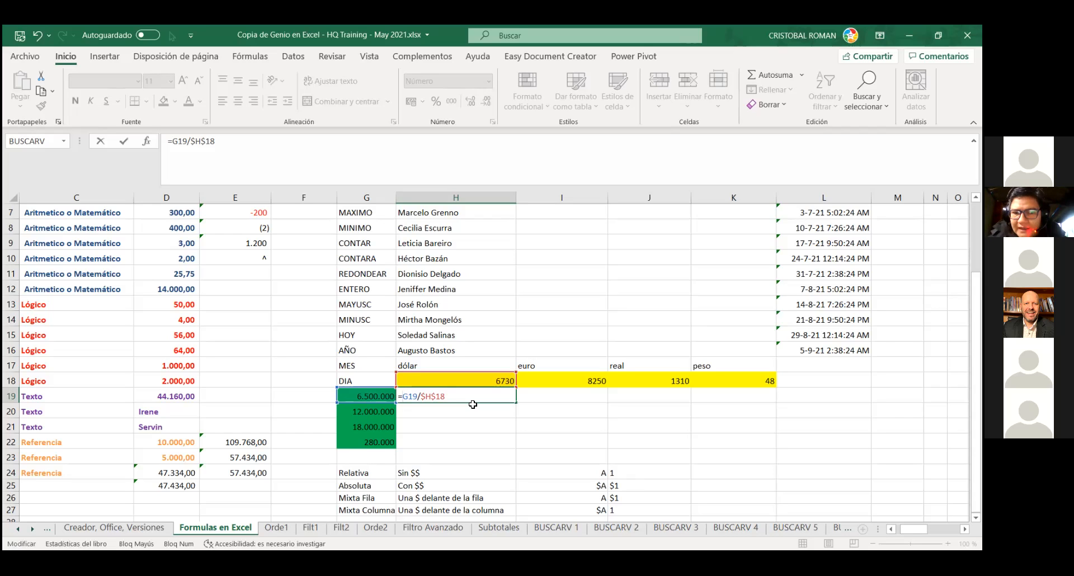
key(F4)
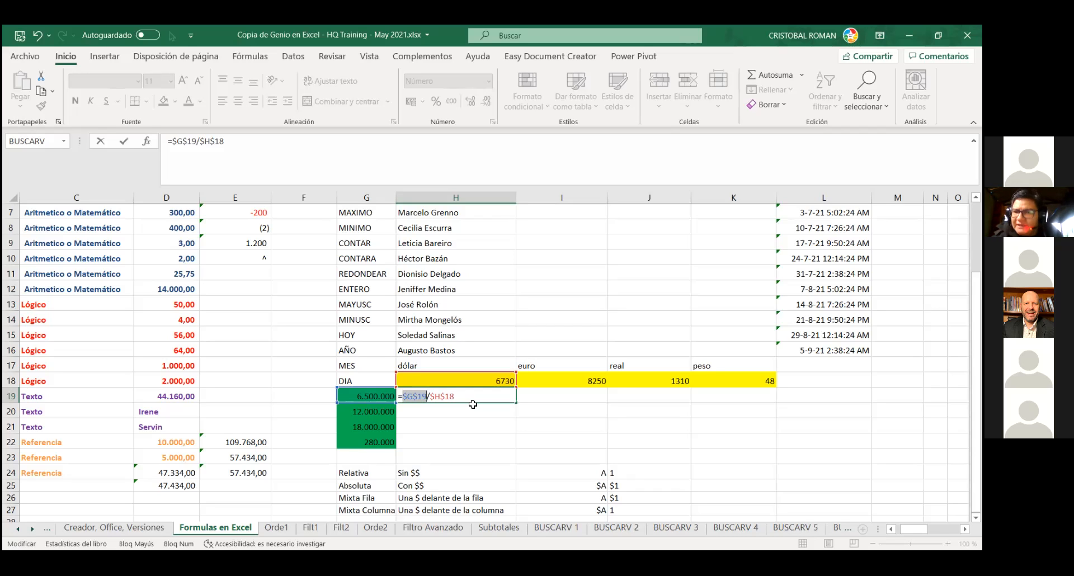
key(Return)
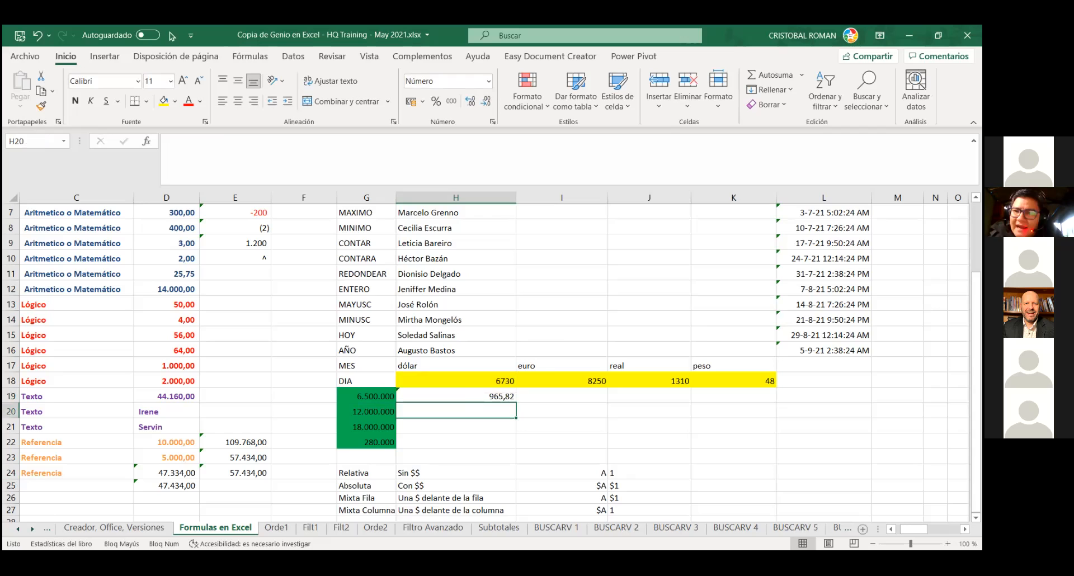
- Copy the absolute-reference formula from cell H19 into H20, H21 and H22, and reselect H19
click(462, 395)
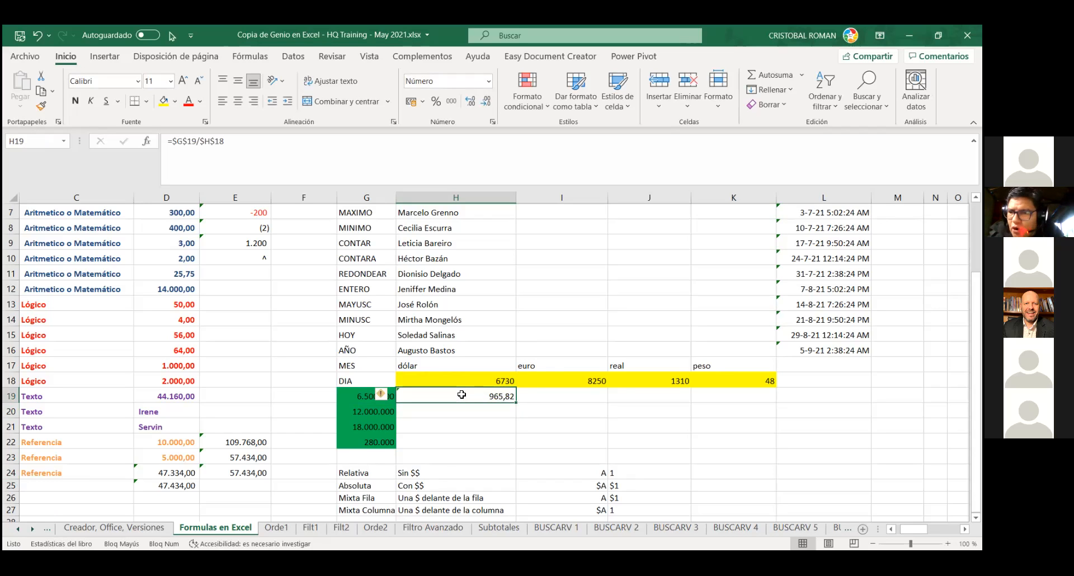
key(ctrl+c)
key(Down)
key(ctrl+v)
key(Down)
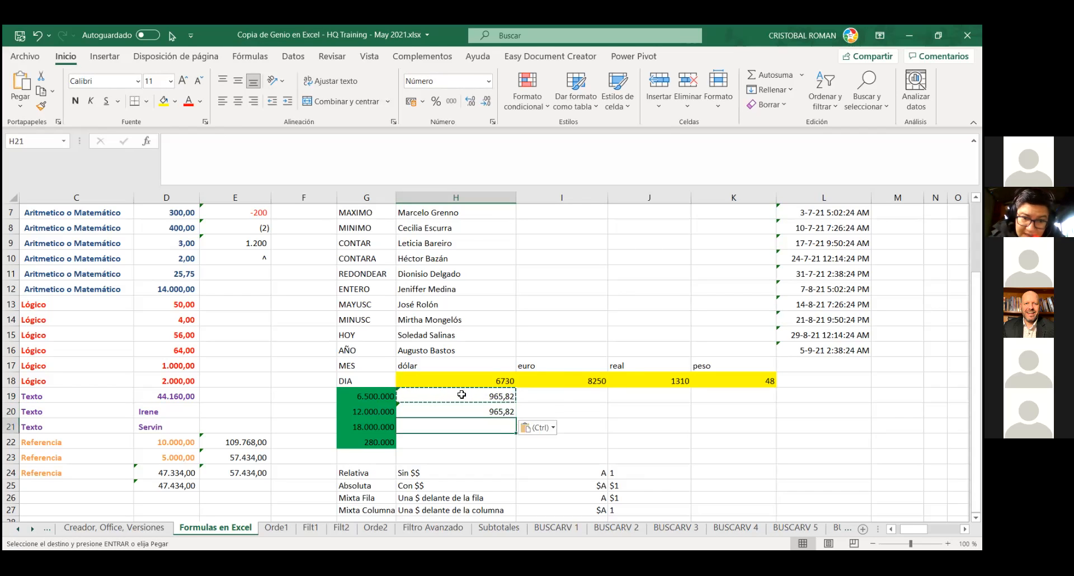
key(ctrl+v)
key(Down)
key(ctrl+v)
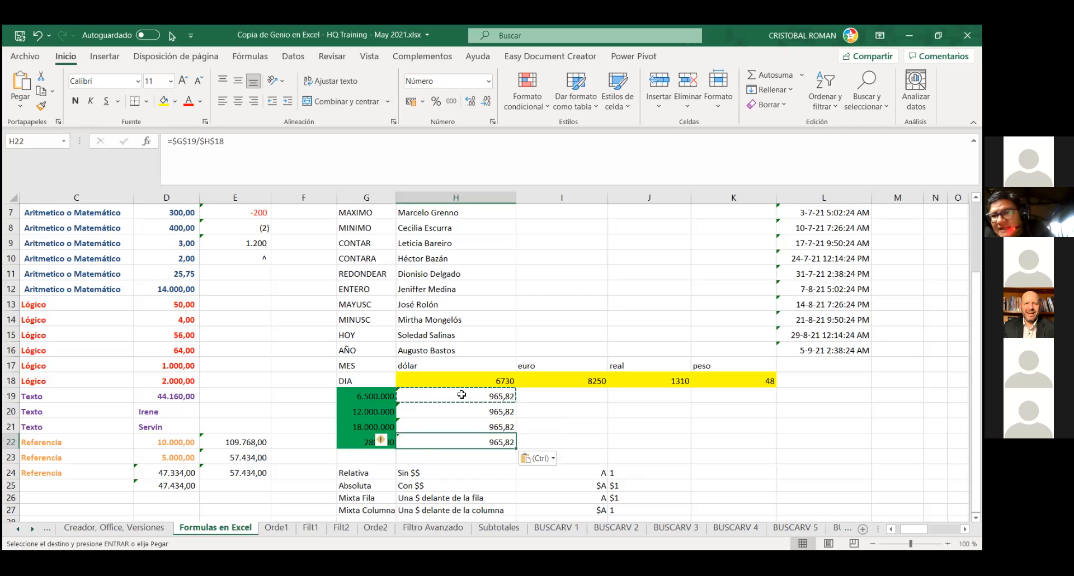
click(462, 395)
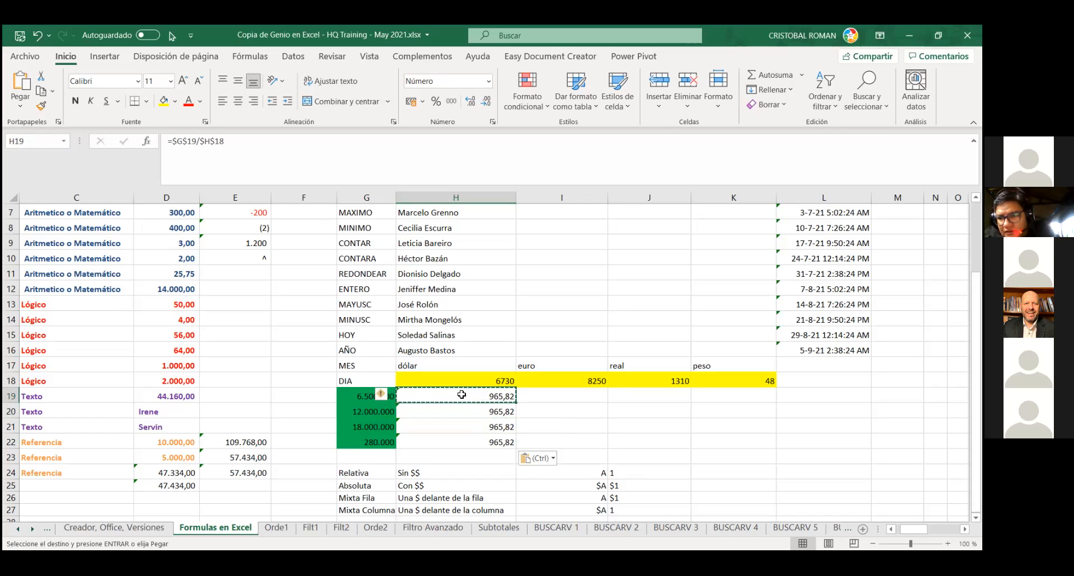
- Paste the absolute-reference formula from cell H19 into I19, J19 and K19
key(Right)
key(ctrl+v)
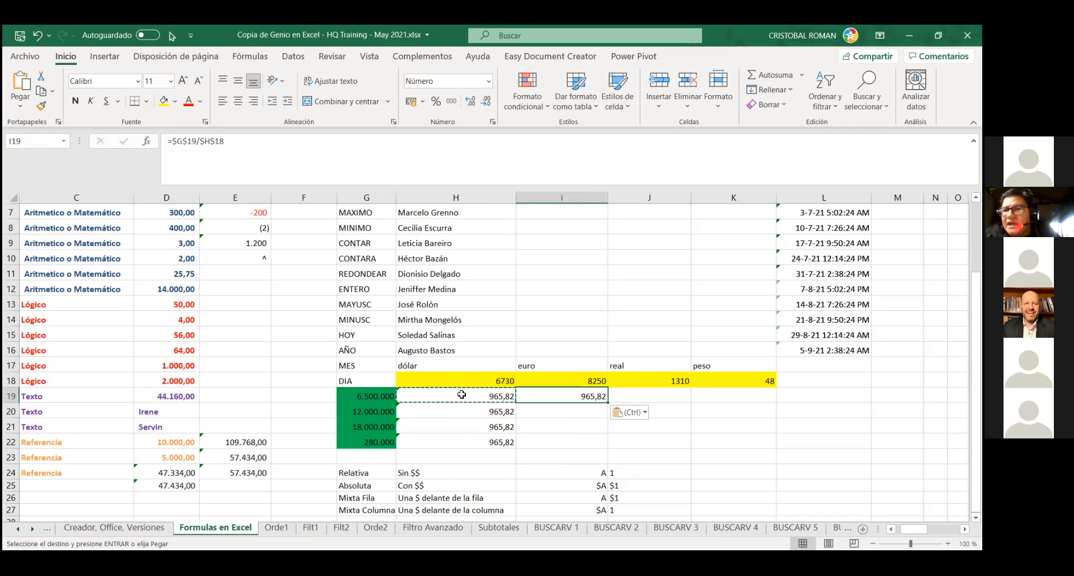
key(Right)
key(ctrl+v)
key(Right)
key(ctrl+v)
- Examine the references in the copied formulas in cells H20, H21 and H22
key(Left)
key(Left)
key(Left)
key(Left)
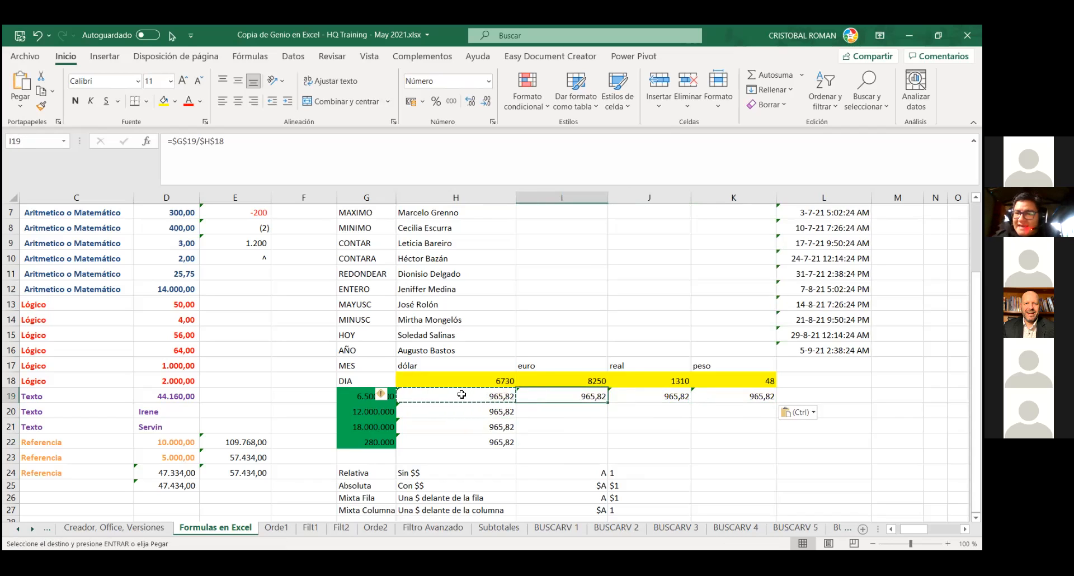
key(Right)
key(Right)
key(Down)
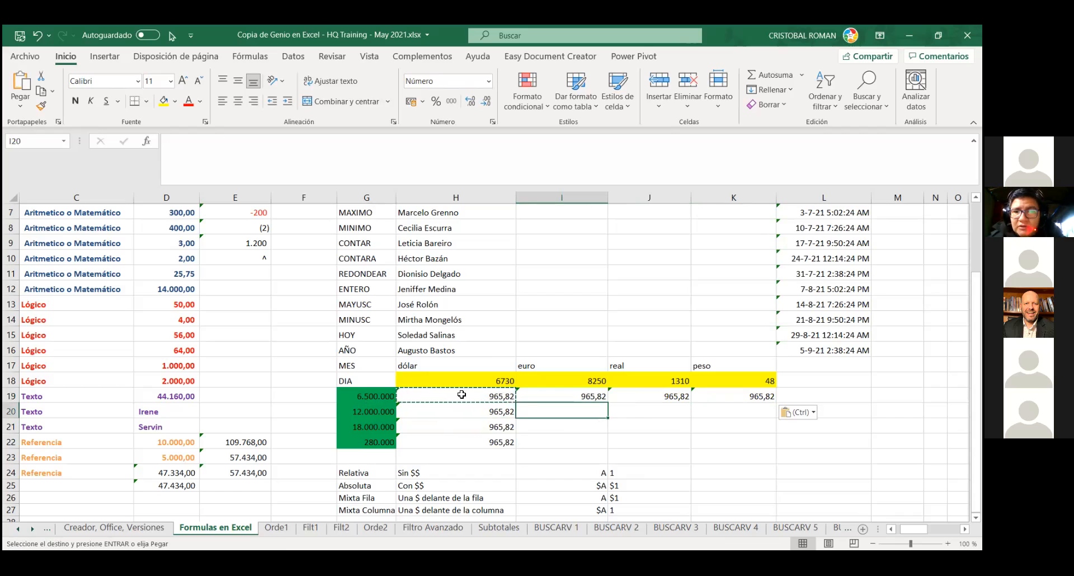
key(Left)
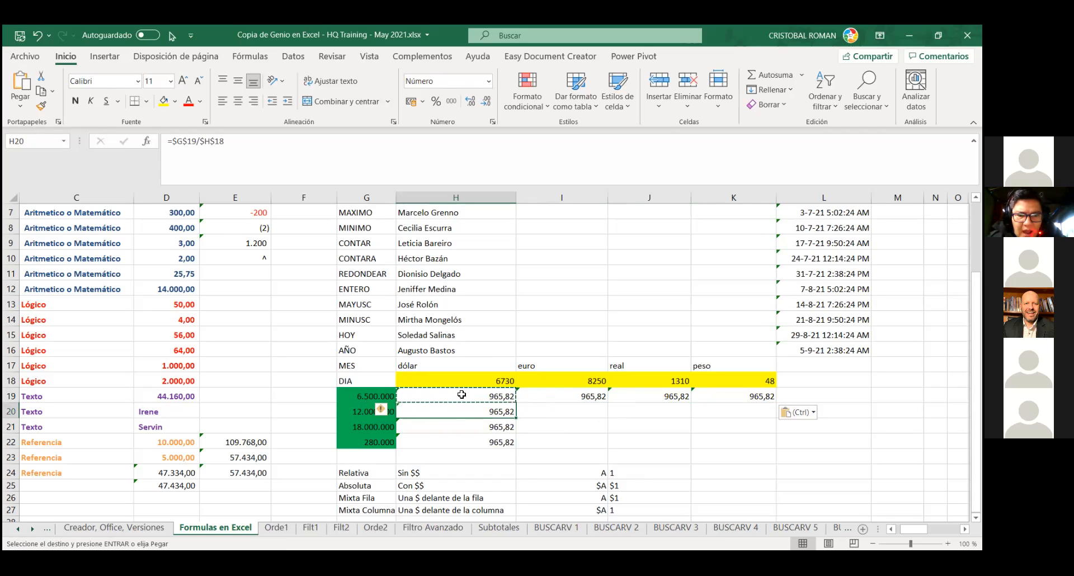
key(F2)
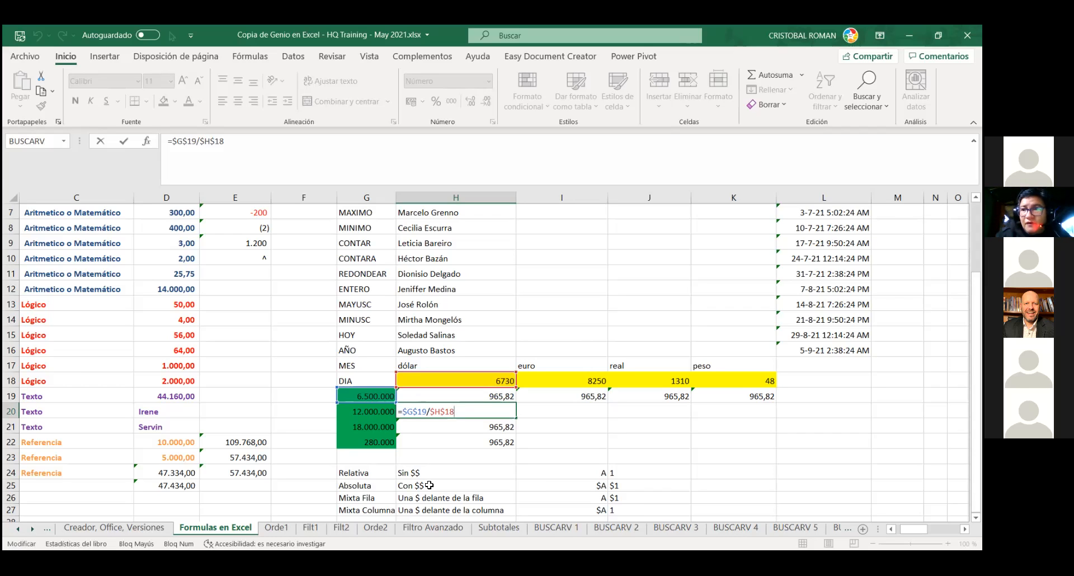
key(Return)
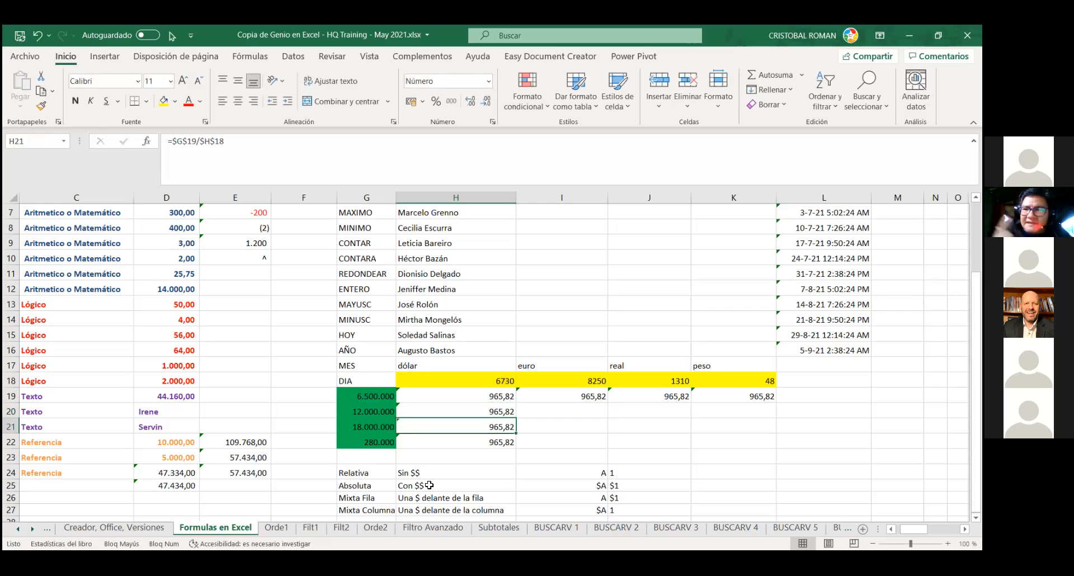
key(F2)
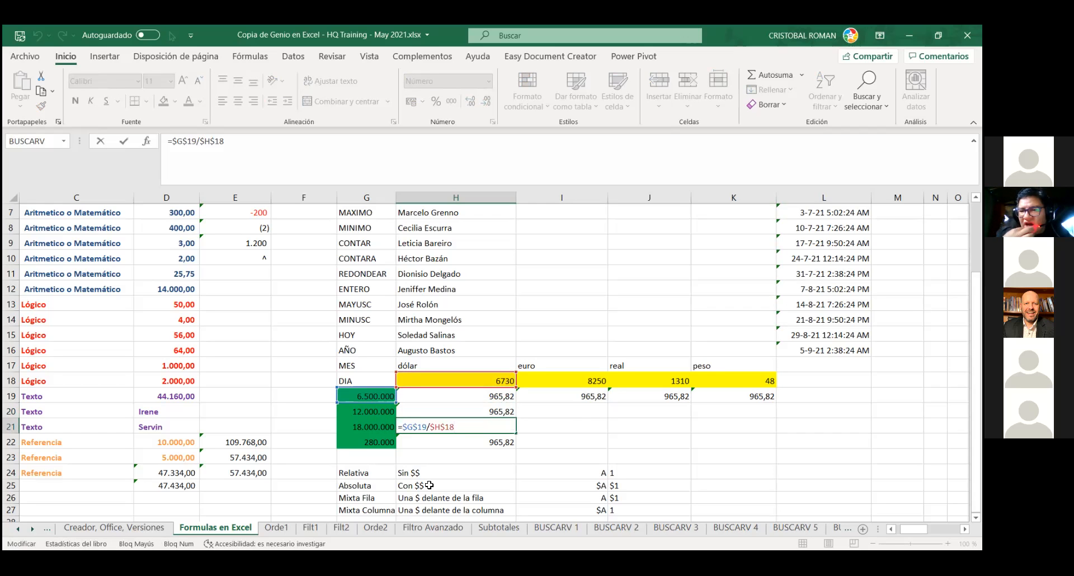
key(Return)
key(F2)
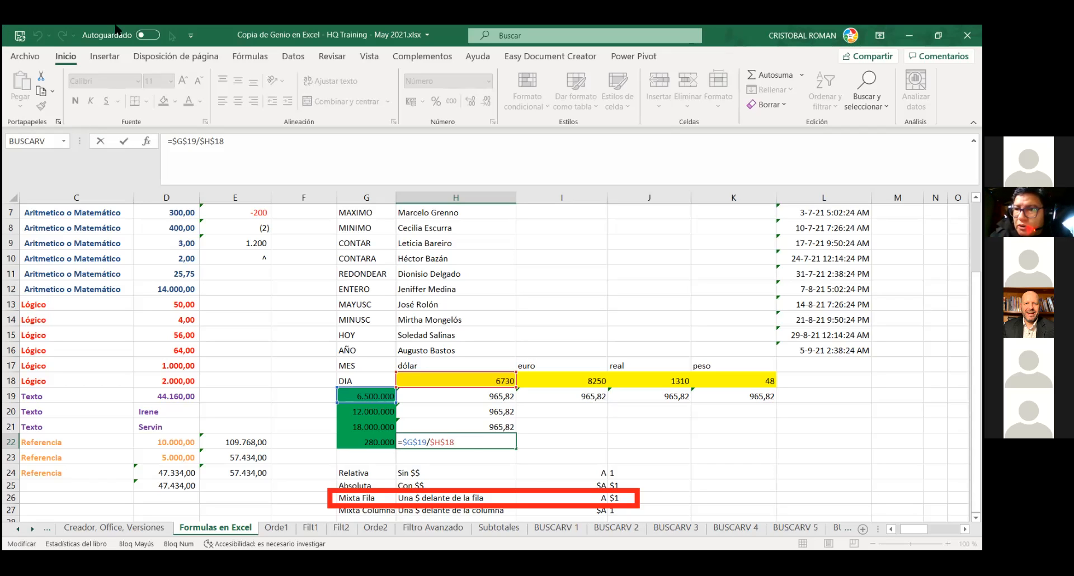
- Clear the copied absolute-reference formulas from the ranges I19:K19 and H20:H22
click(574, 377)
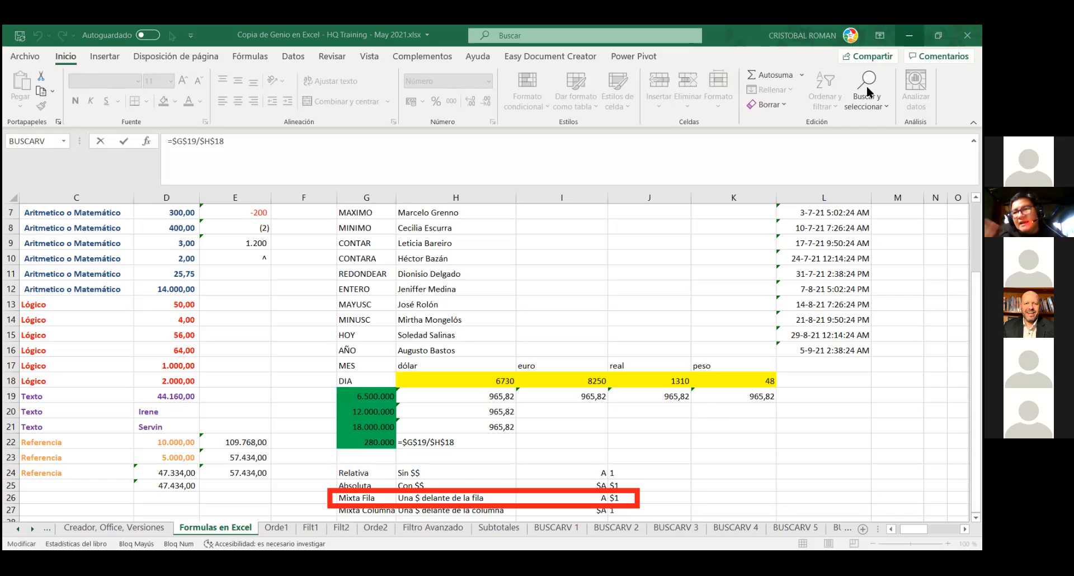
click(560, 395)
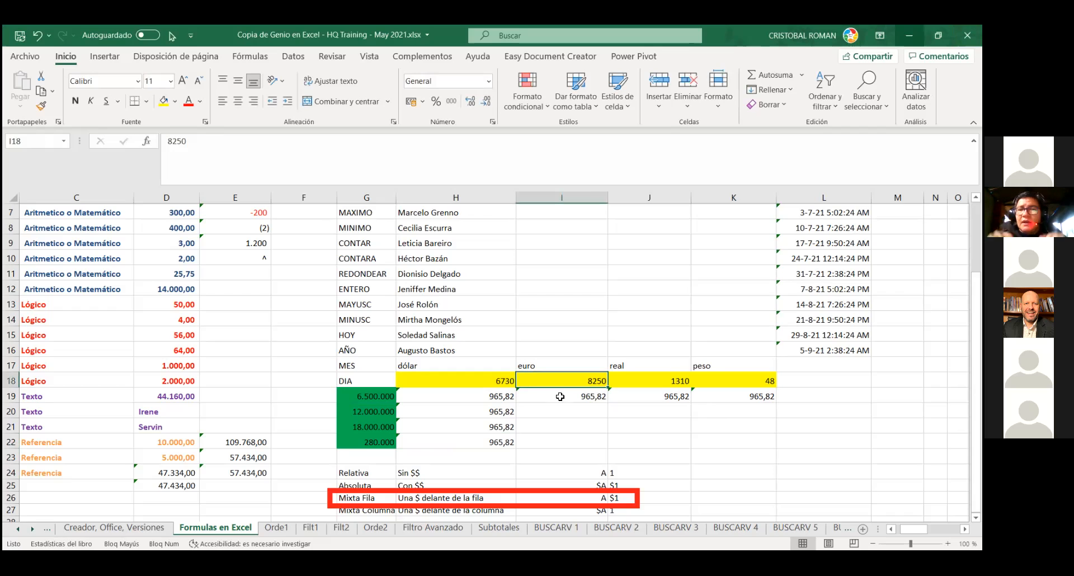
drag(559, 395, 710, 395)
key(Delete)
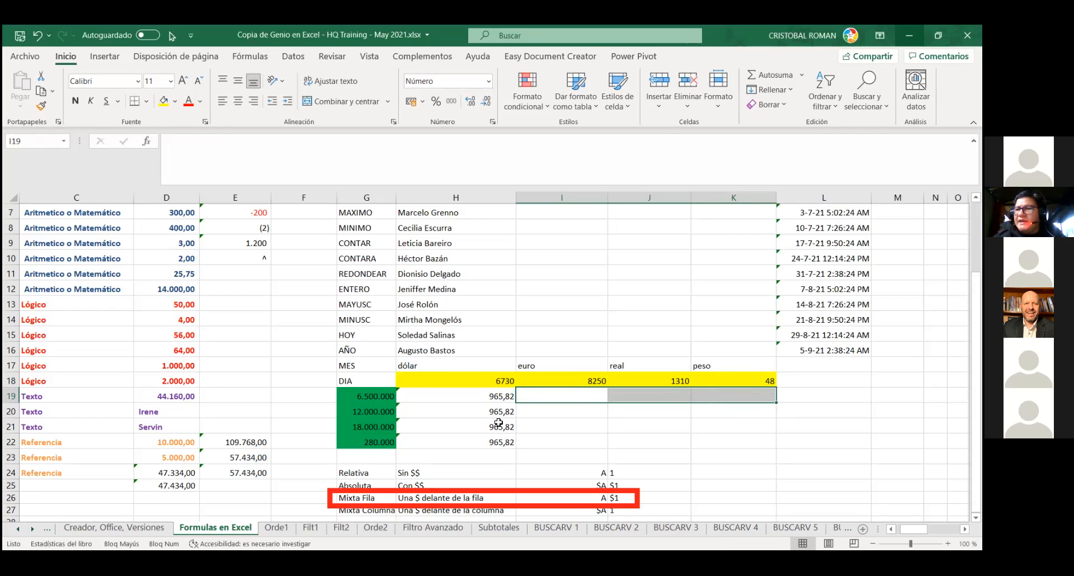
click(479, 413)
drag(480, 413, 479, 440)
key(Delete)
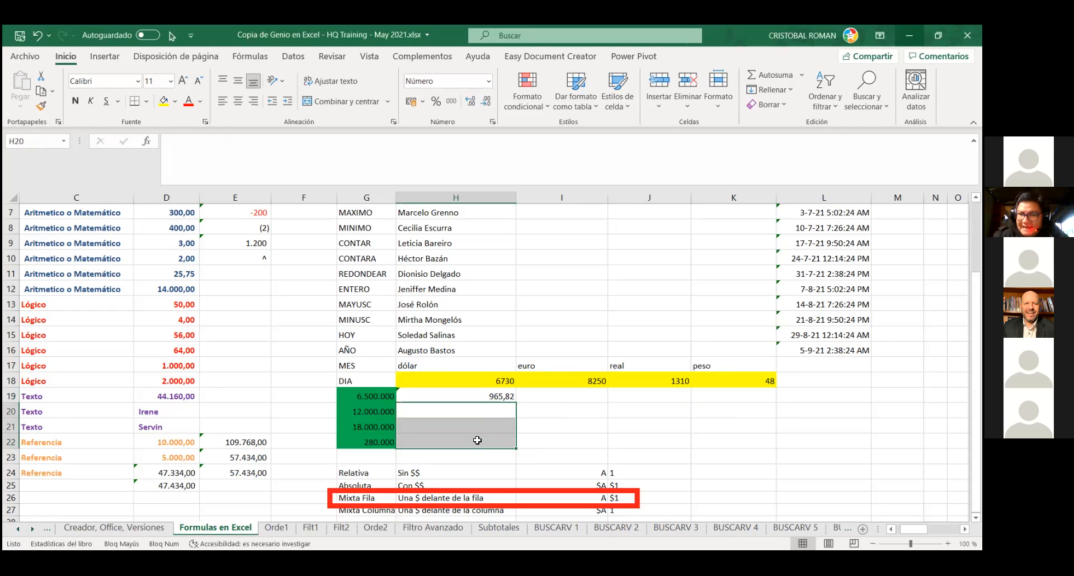
- Examine the absolute references in the H19 formula and the dollar rate cell H18 it points to
click(497, 394)
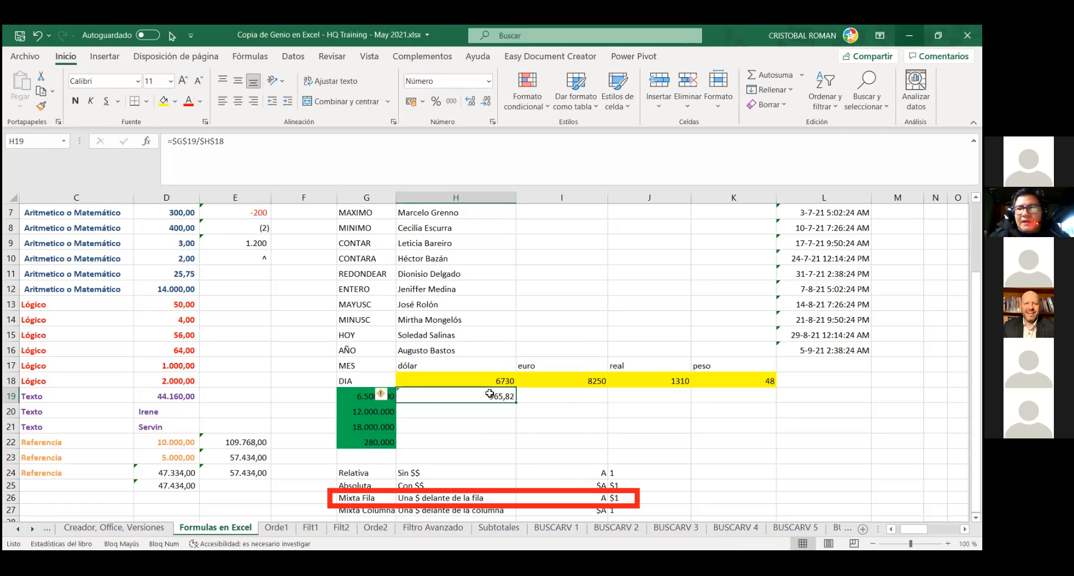
double_click(489, 395)
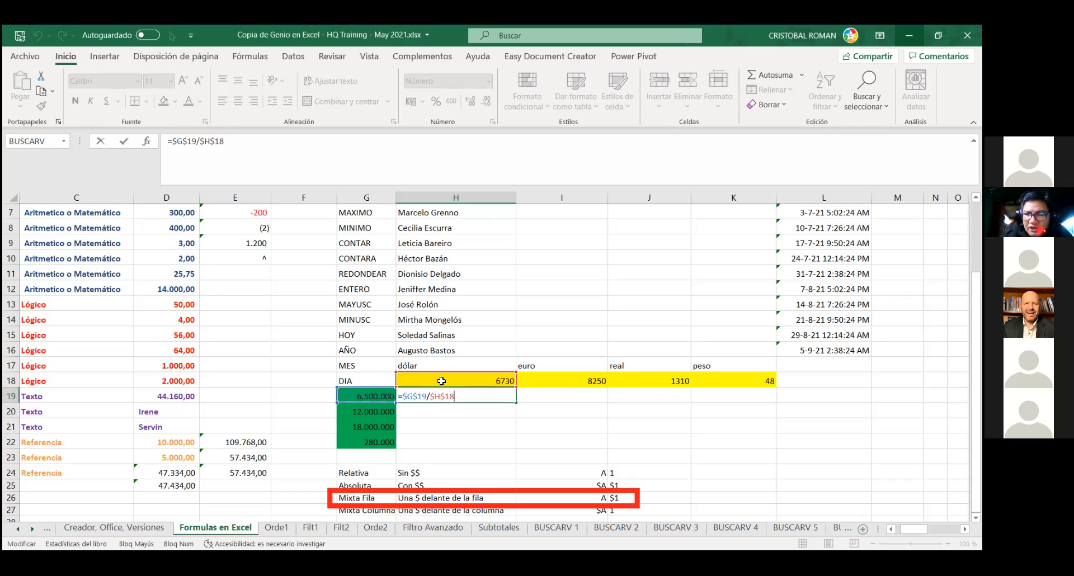
key(Return)
click(458, 381)
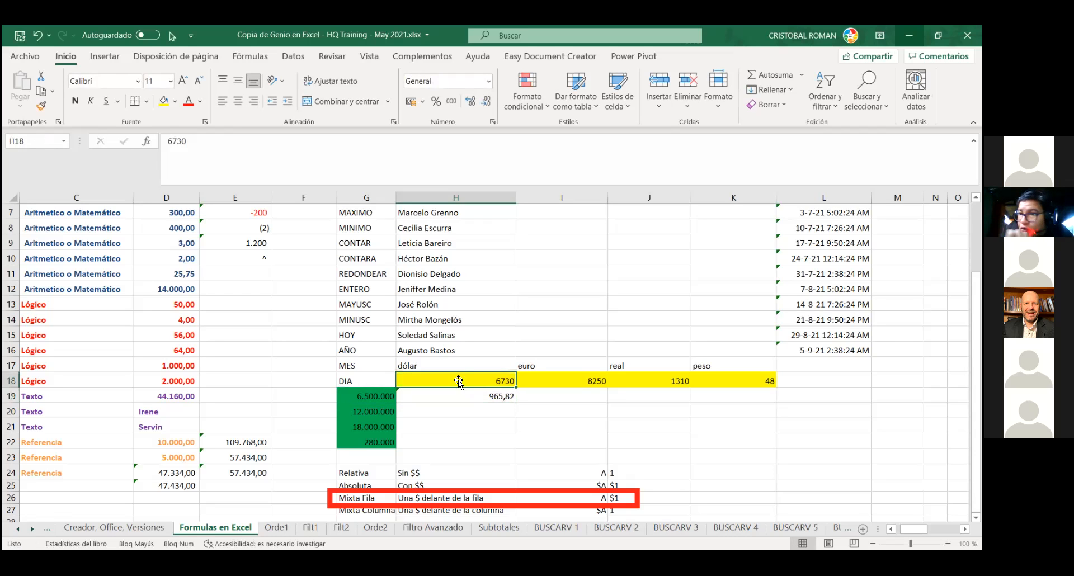
double_click(458, 396)
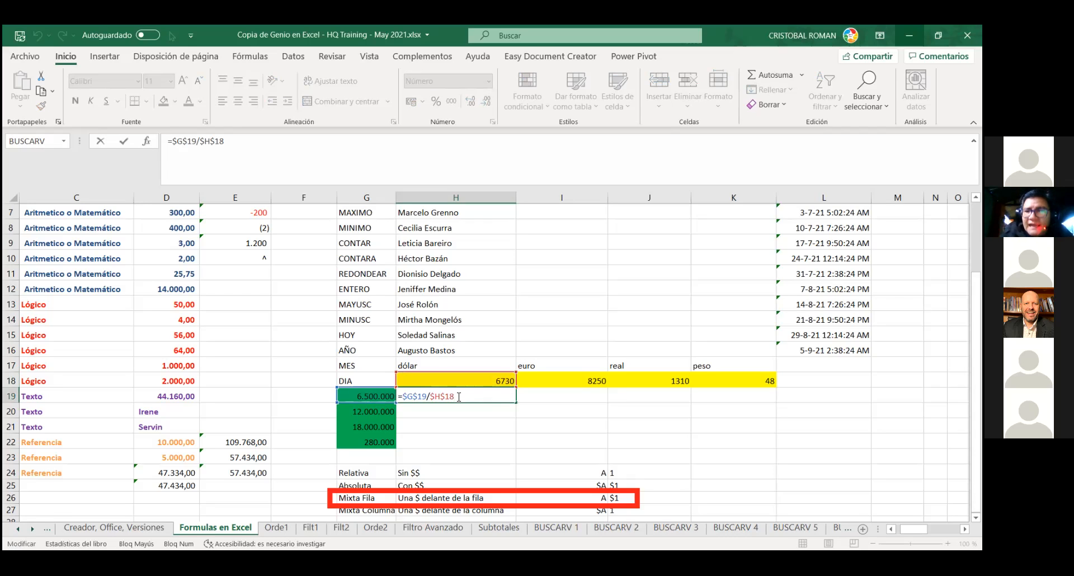
drag(458, 397, 396, 397)
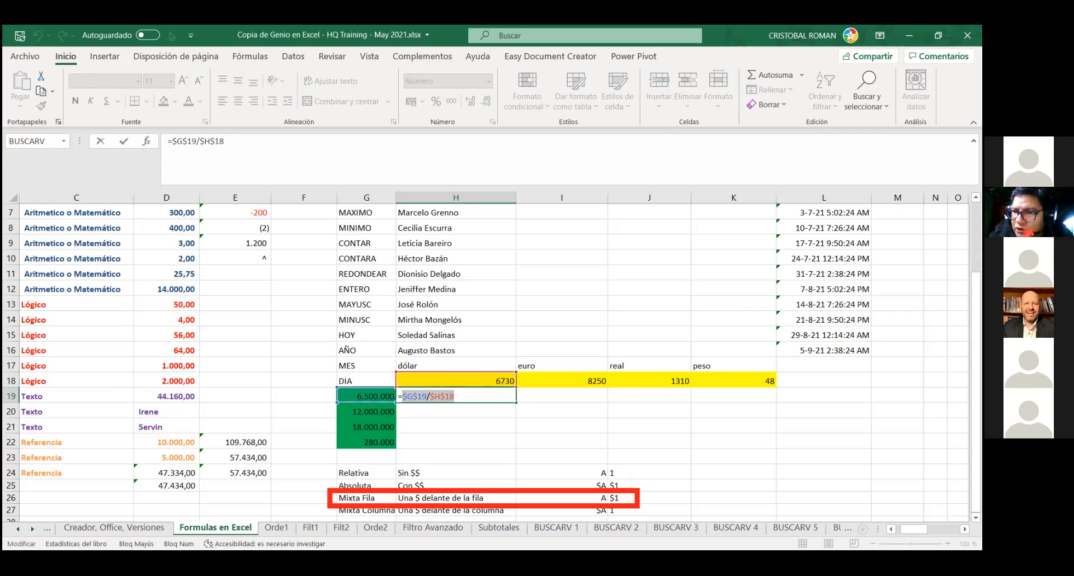
key(ctrl+Return)
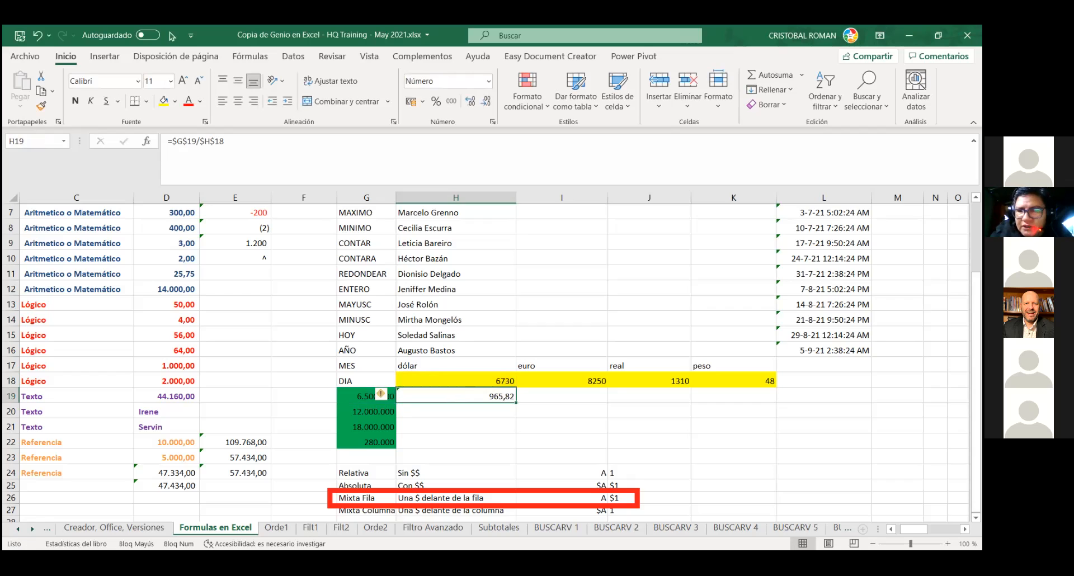
key(Delete)
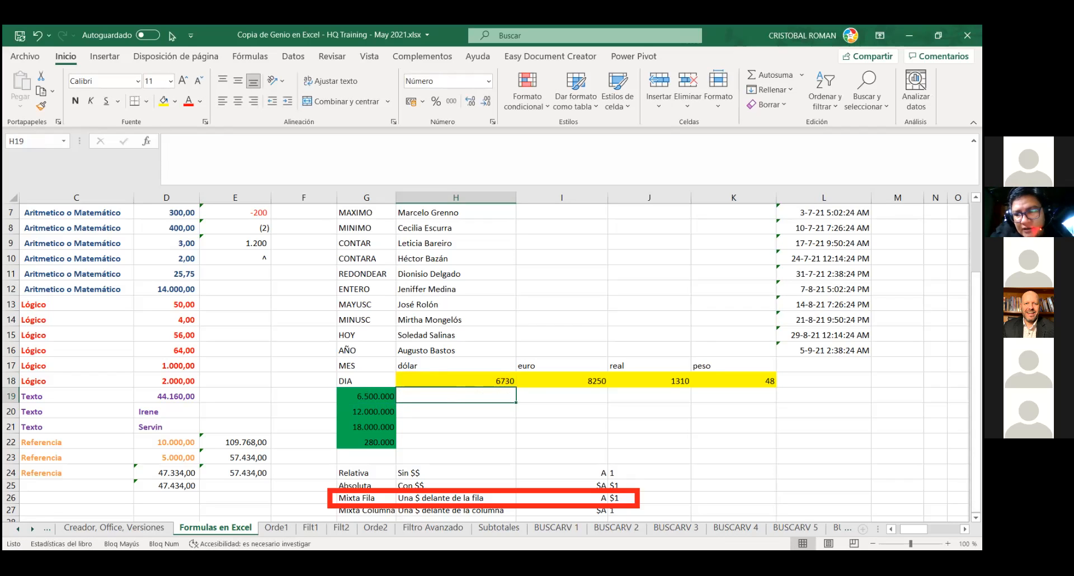
key(ctrl+z)
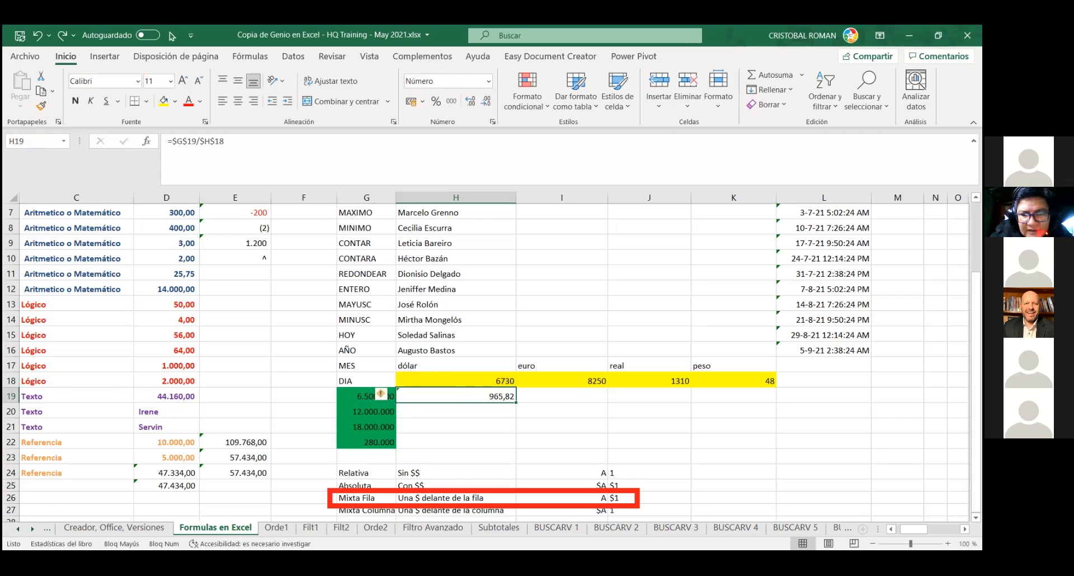
key(ctrl+y)
key(ctrl+z)
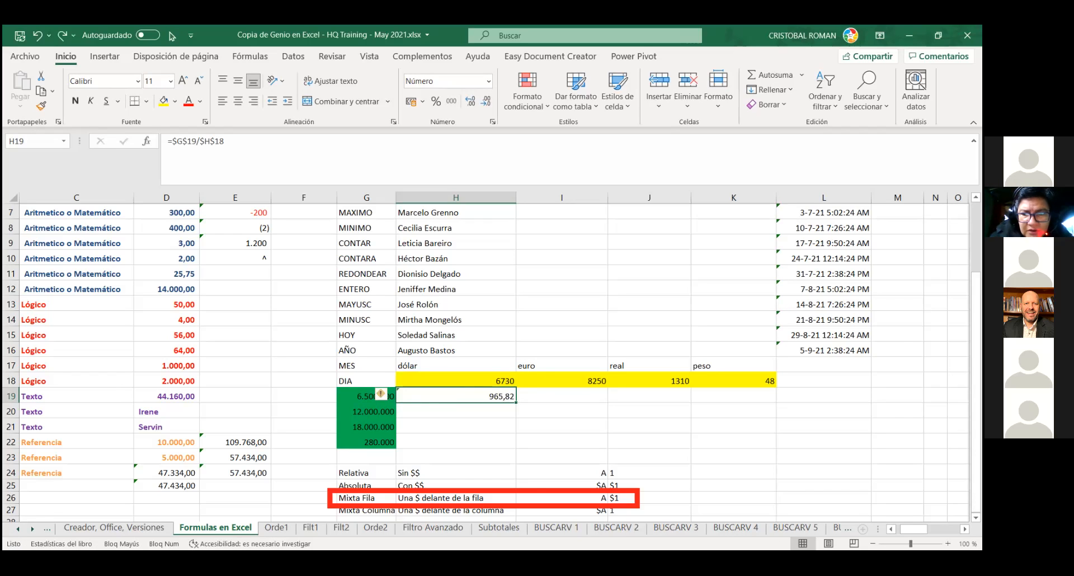
- Cycle both references in the H19 formula through the mixed forms to relative, so that it reads =G19/H18
double_click(463, 395)
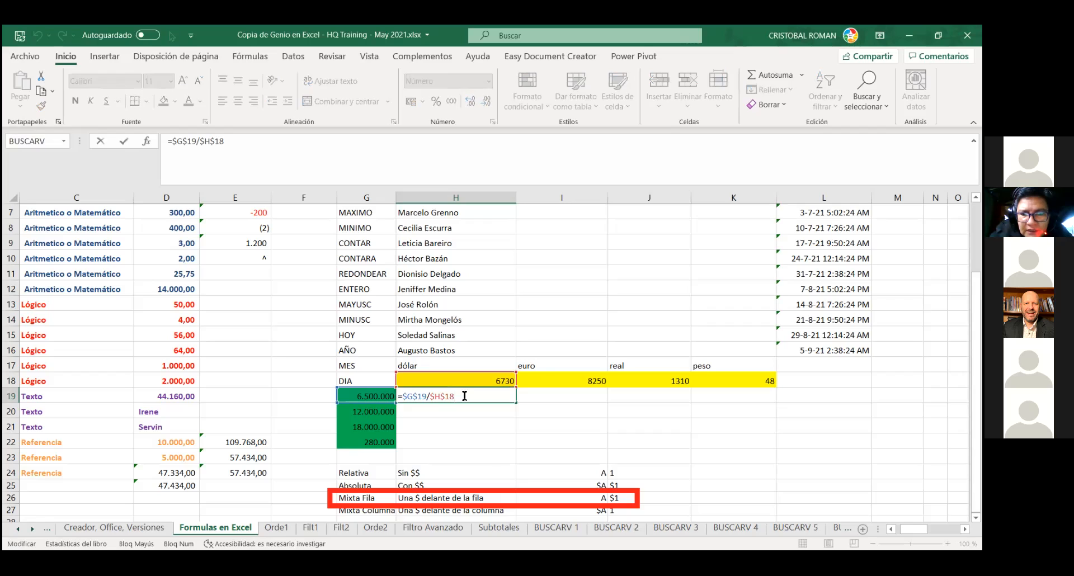
key(F4)
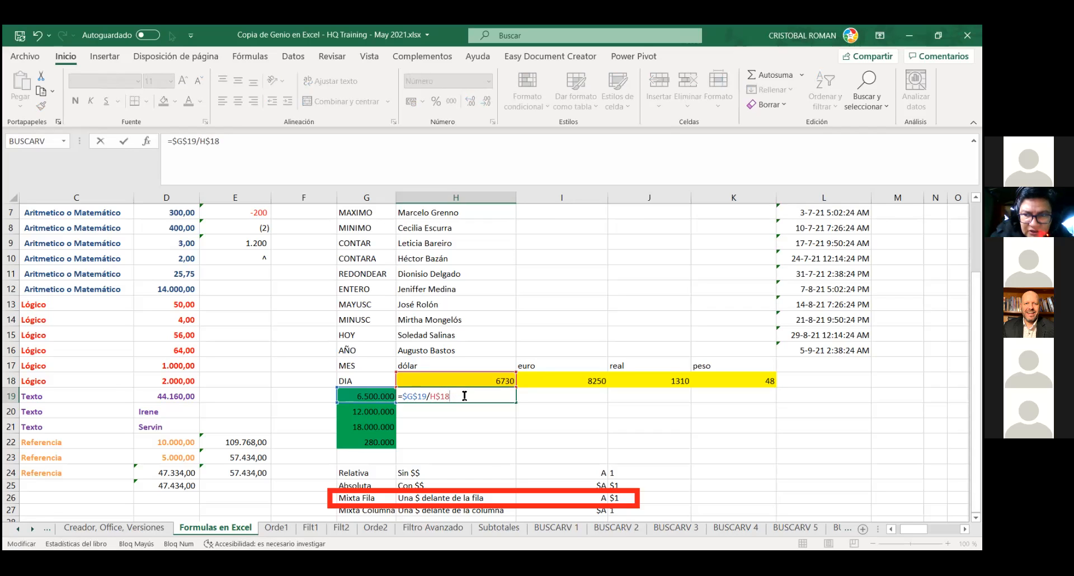
key(ctrl+z)
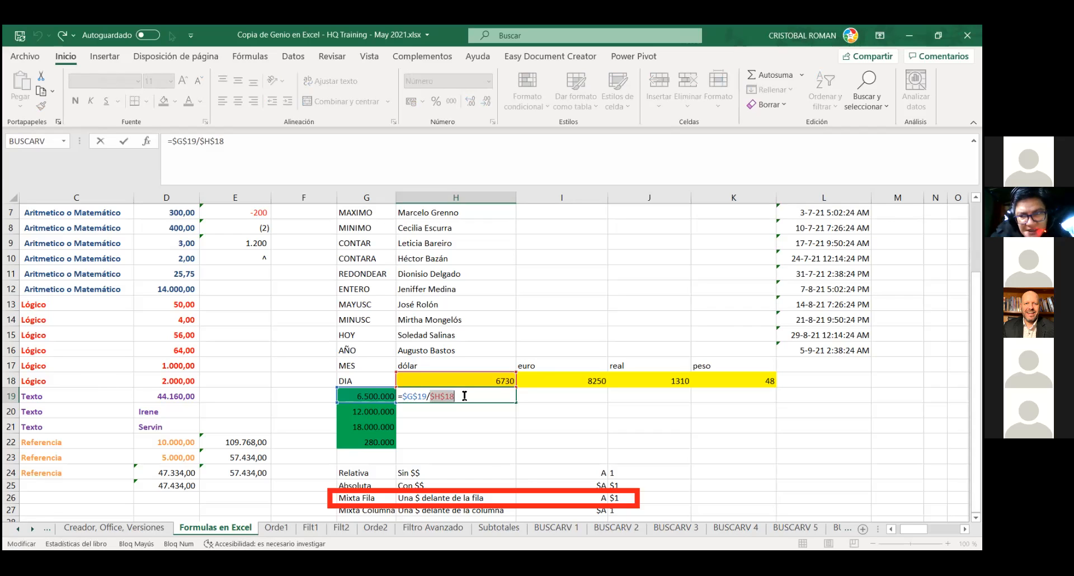
drag(464, 395, 401, 397)
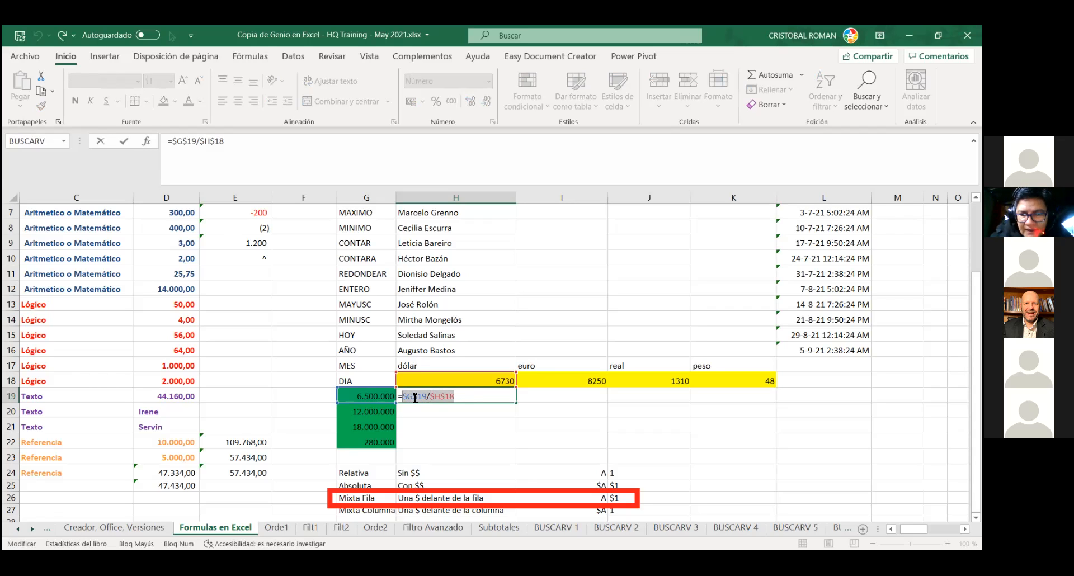
key(F4)
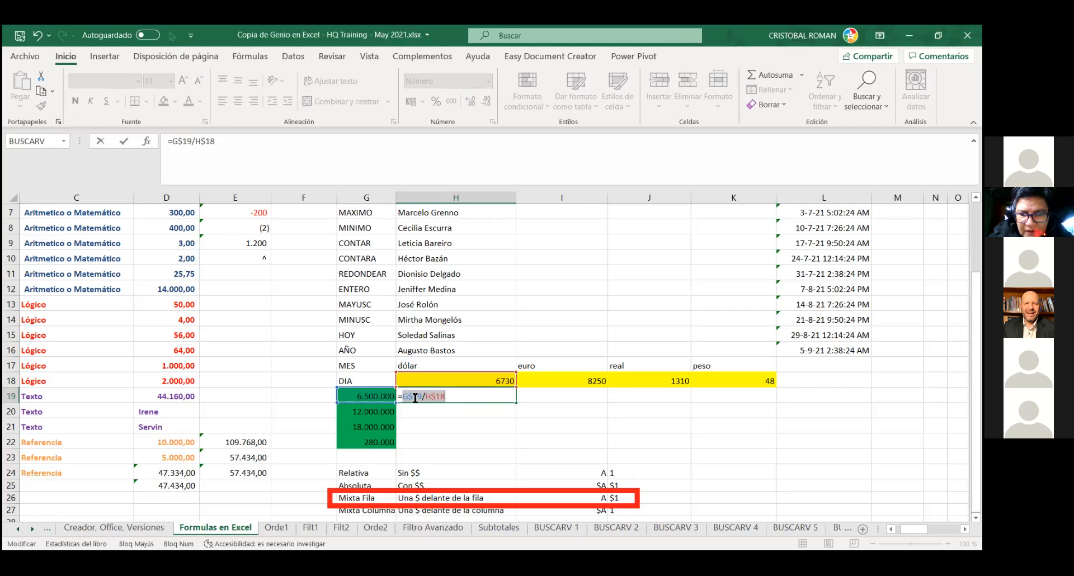
key(F4)
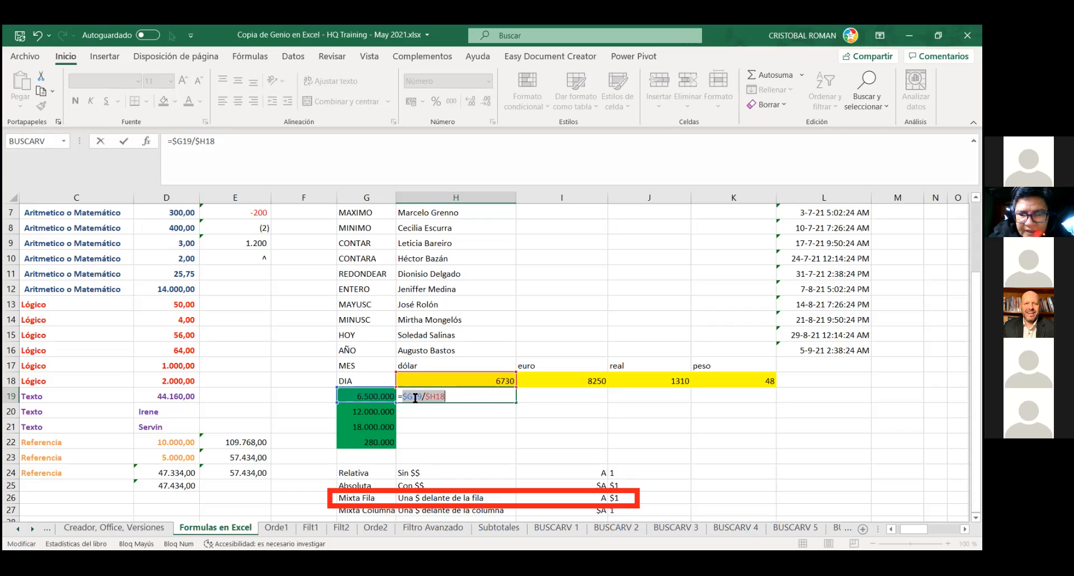
key(F4)
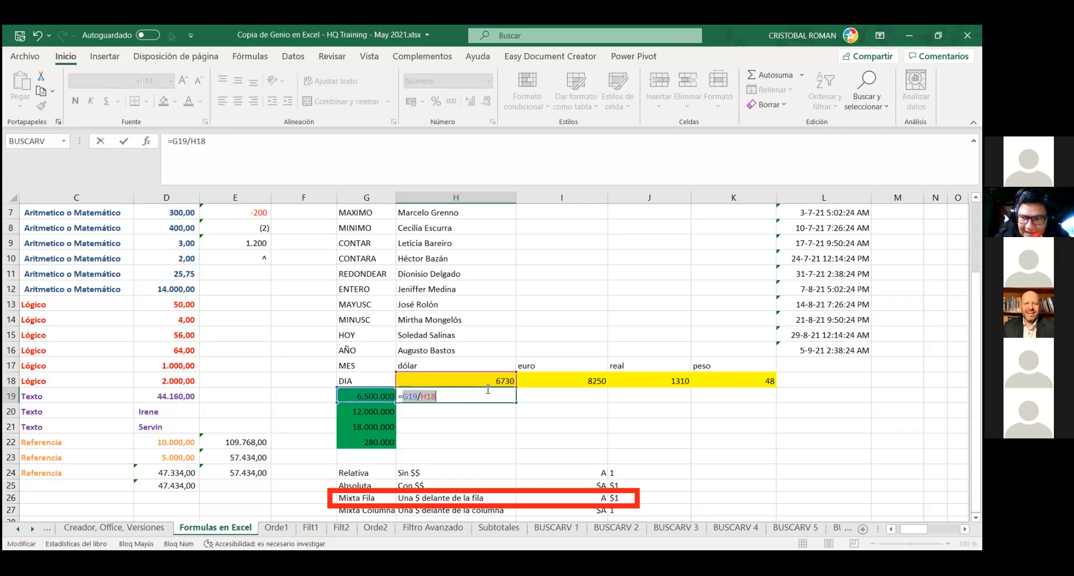
- Fix only the row in both references of the H19 formula so that it reads =G$19/H$18
drag(436, 396, 409, 396)
click(409, 396)
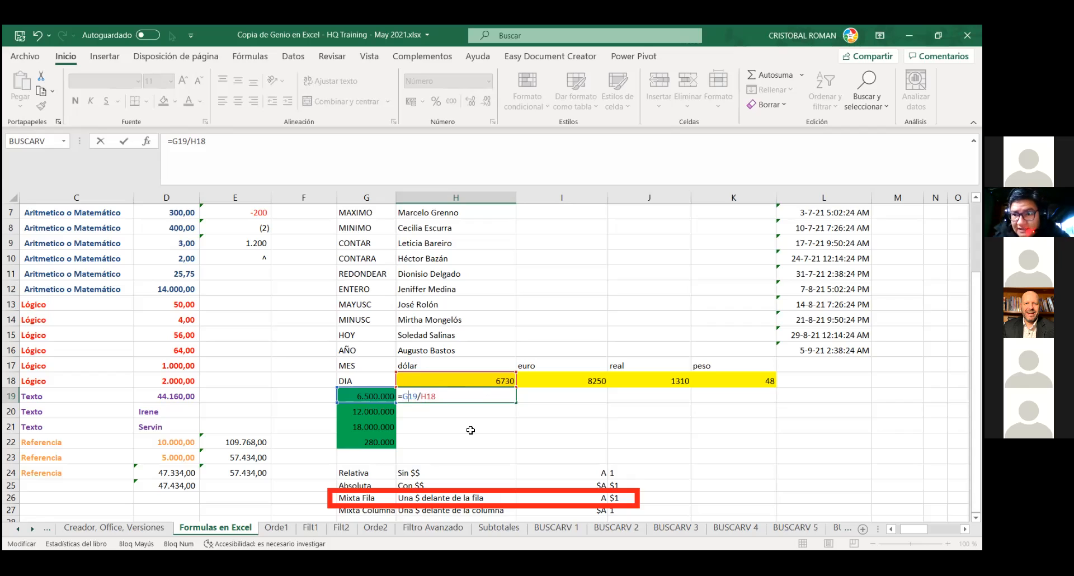
text($)
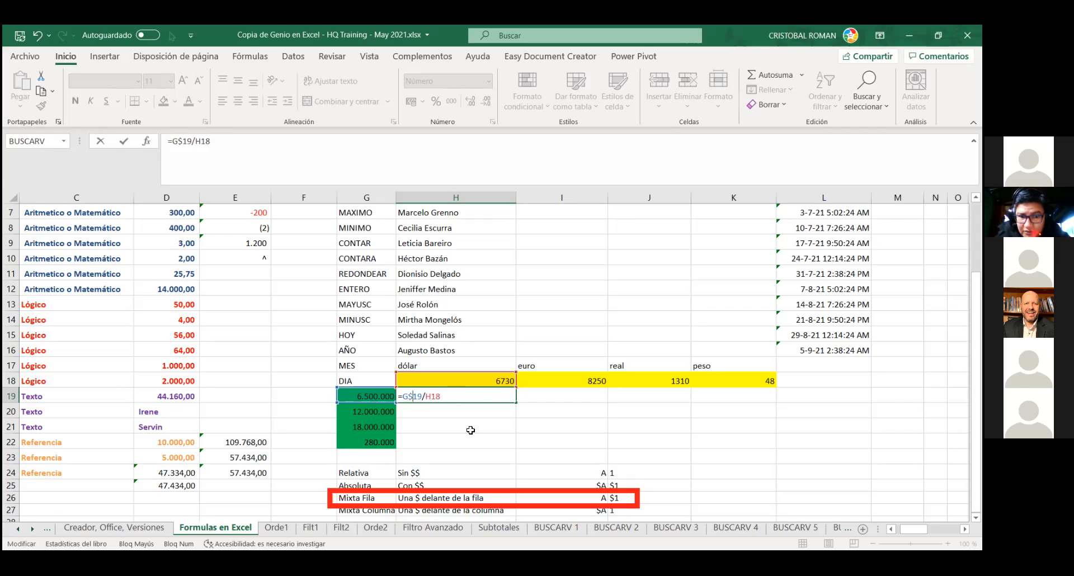
click(432, 398)
text(%)
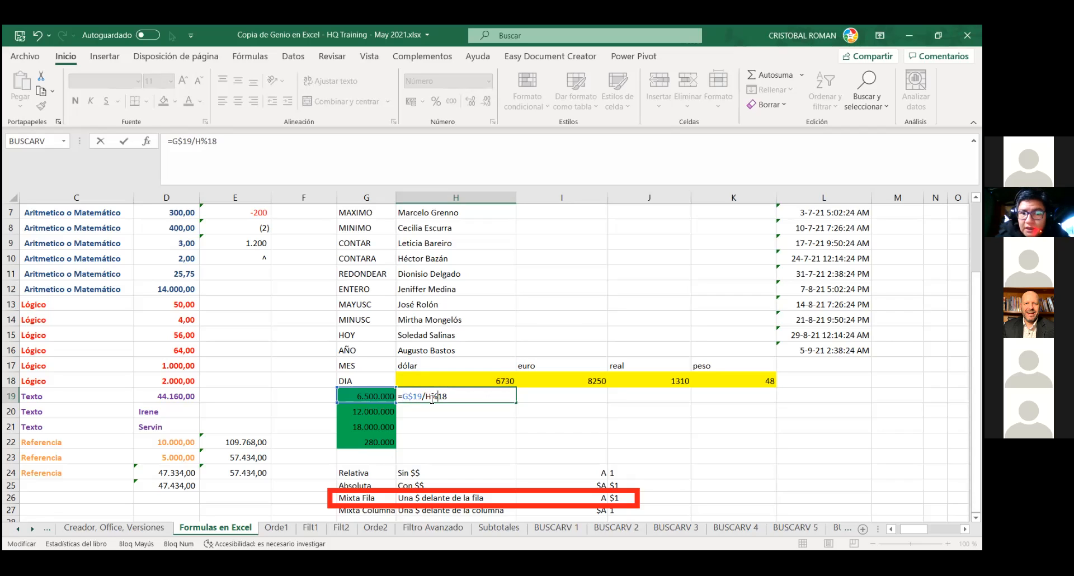
key(BackSpace)
text($)
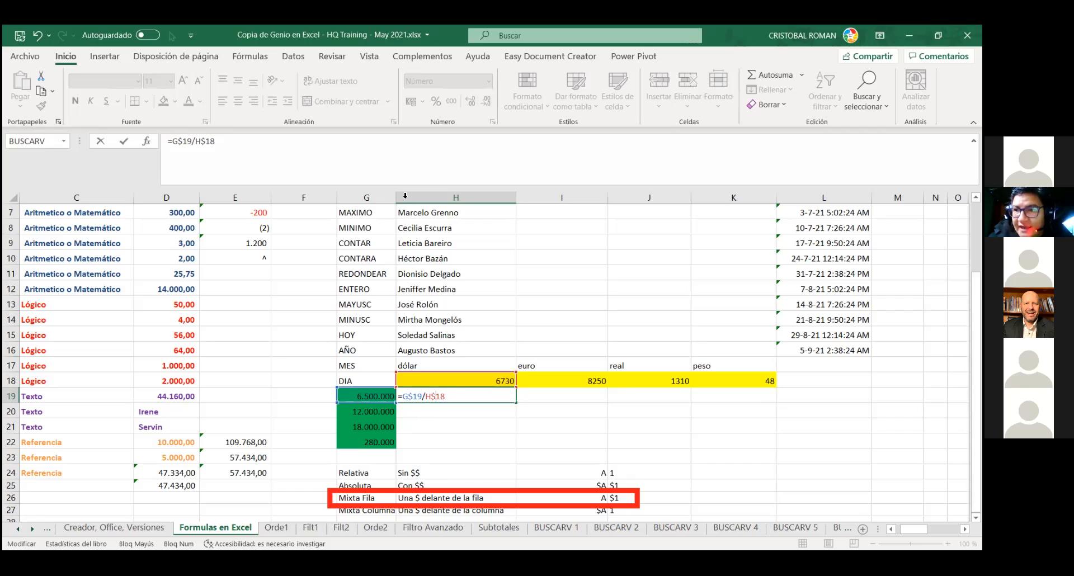
- Also fix the column in both references of the H19 formula so that it reads =$G$19/$H$18
click(412, 397)
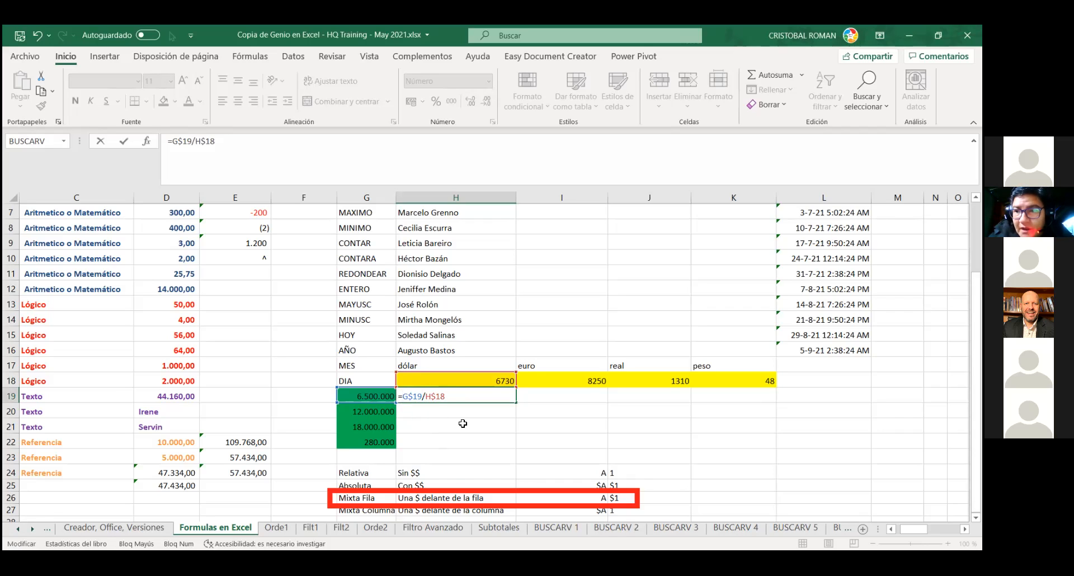
text($)
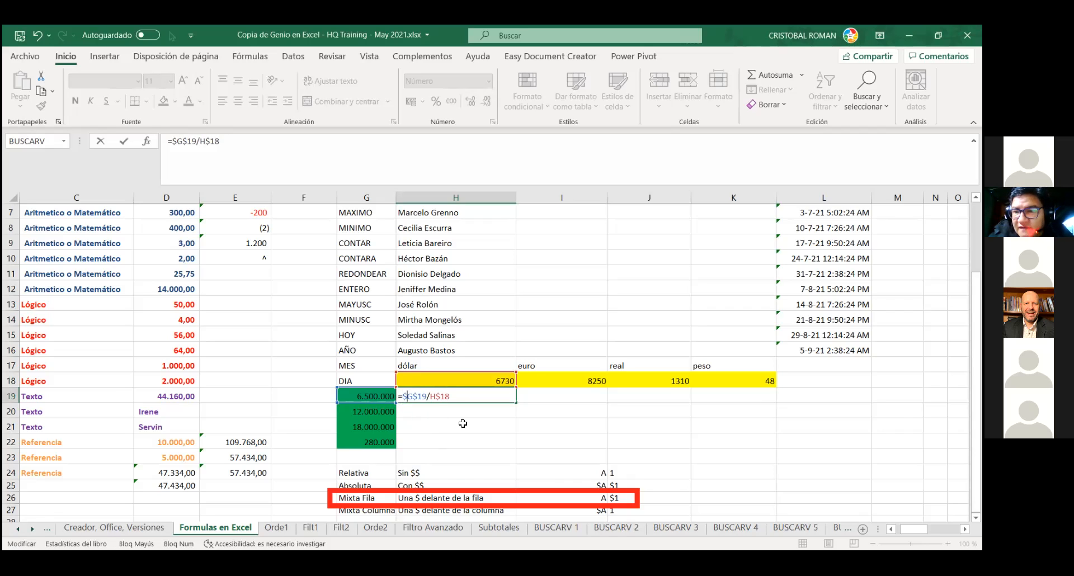
click(430, 397)
text($)
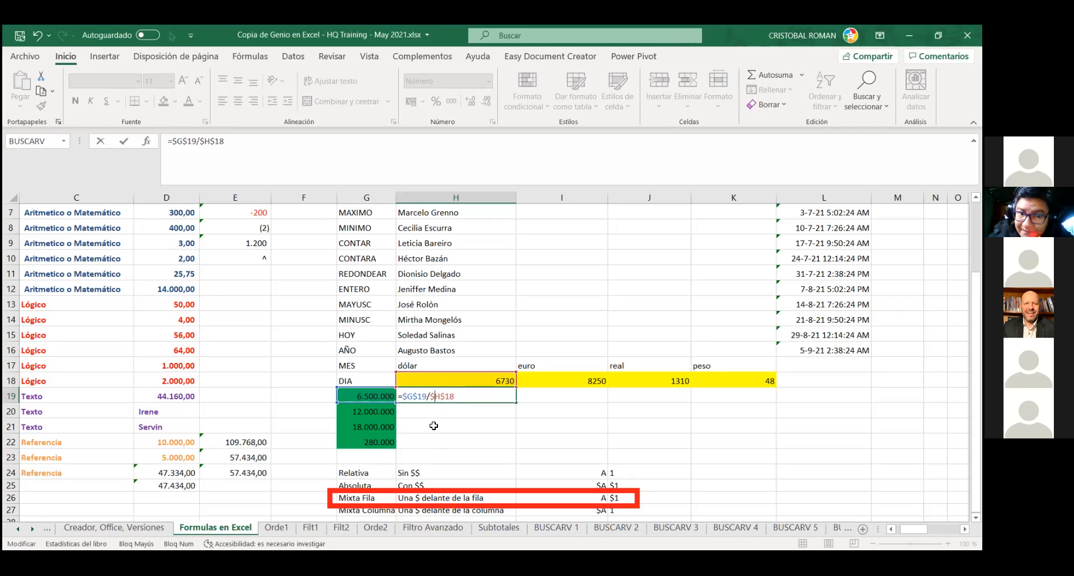
- Remove the column anchor from both references in the H19 formula so that it reads =G$19/H$18
key(Return)
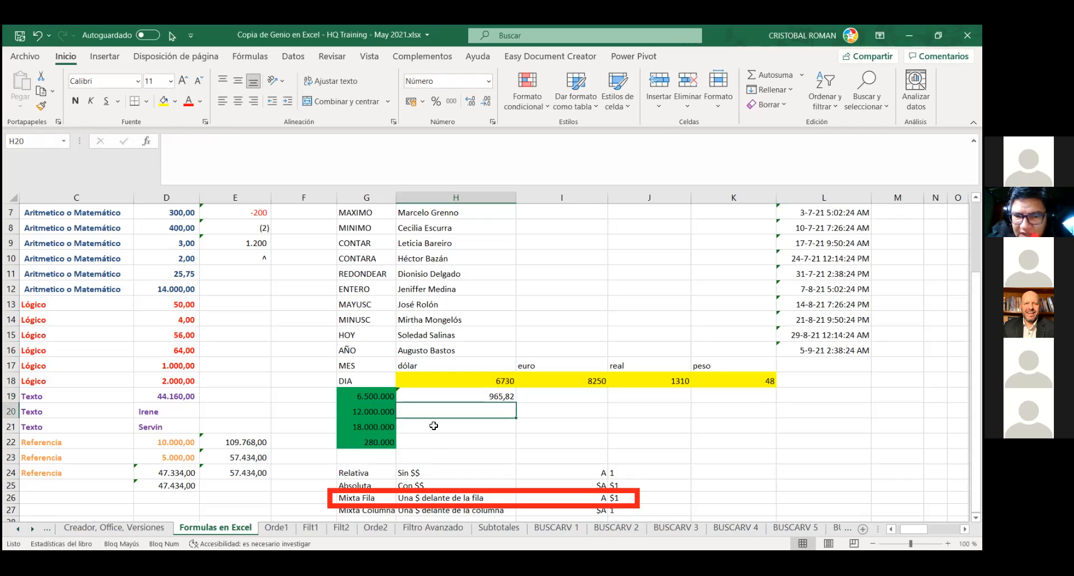
key(Up)
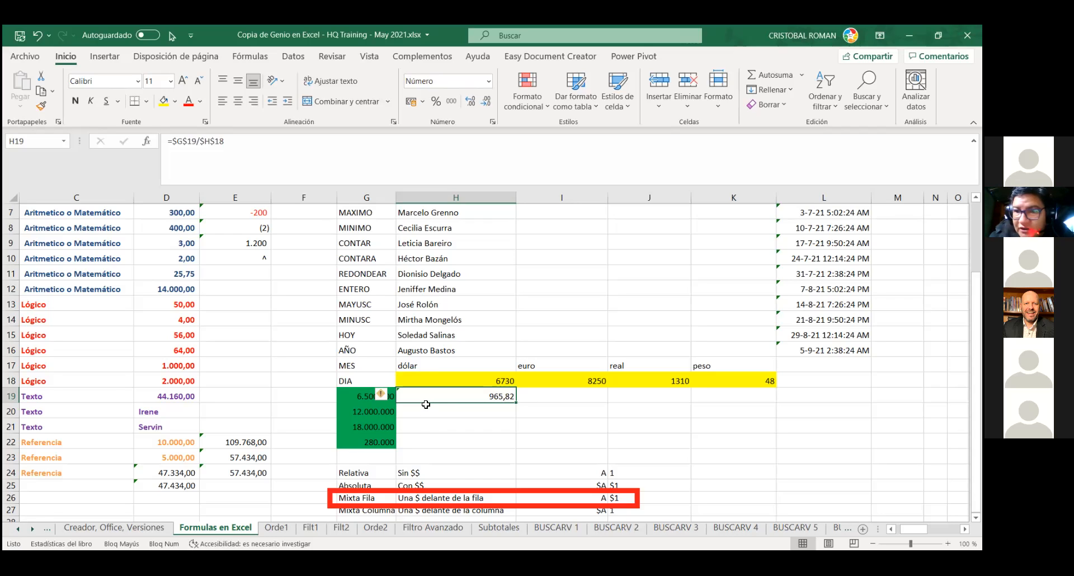
key(F2)
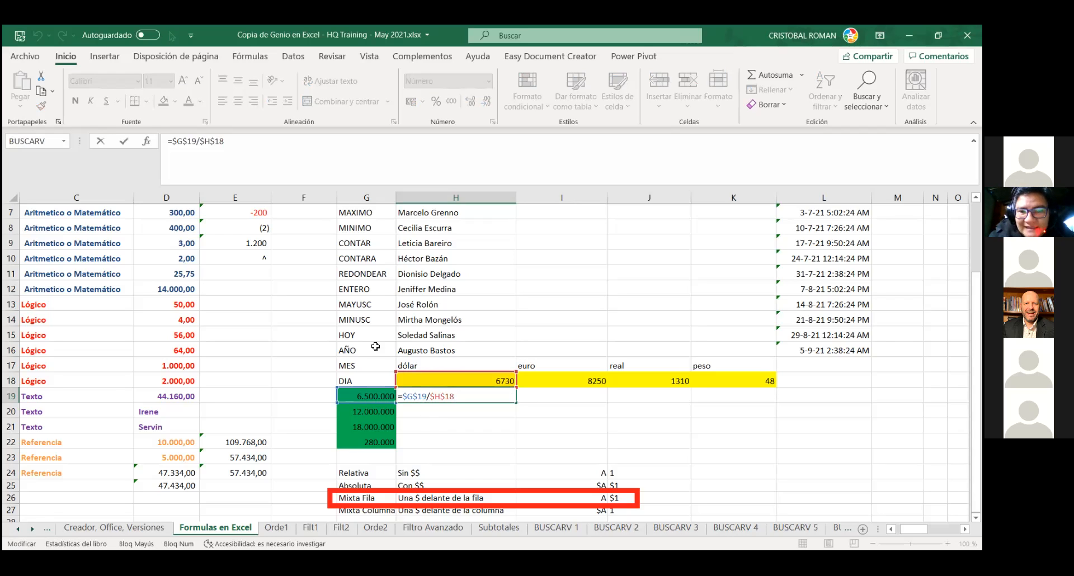
click(402, 396)
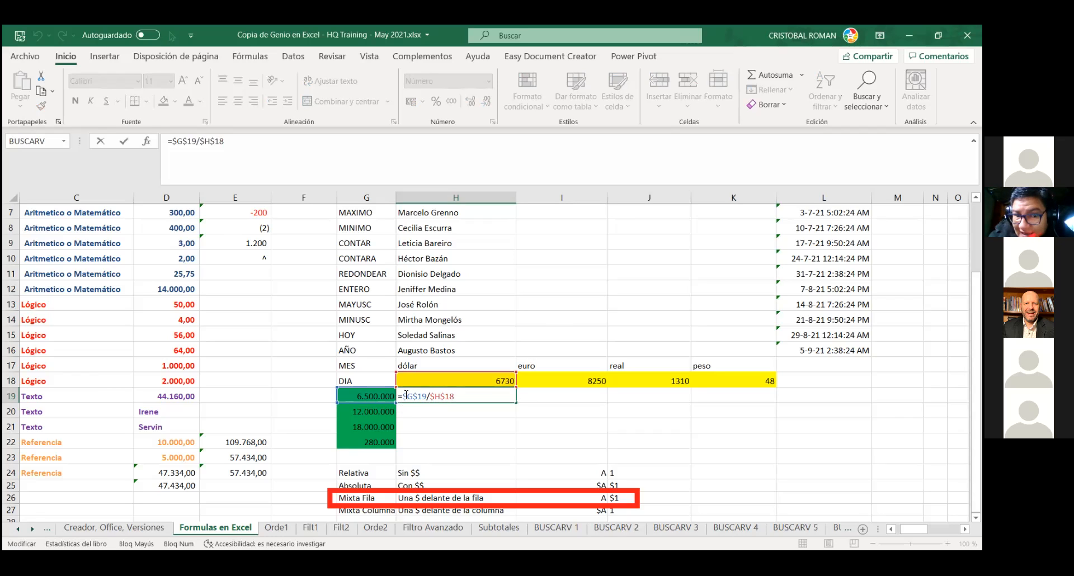
key(Delete)
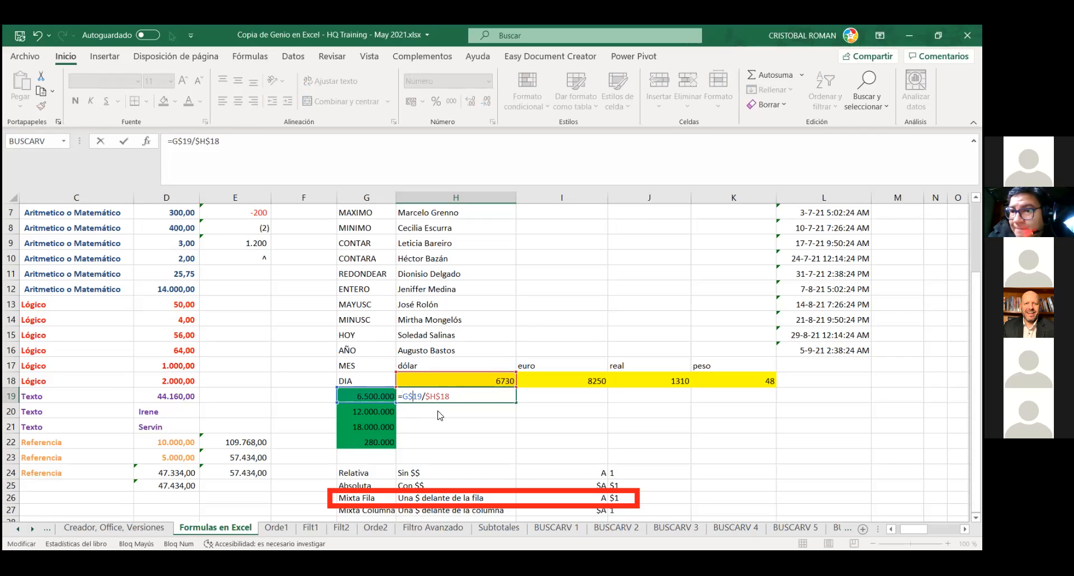
key(Delete)
key(ctrl+z)
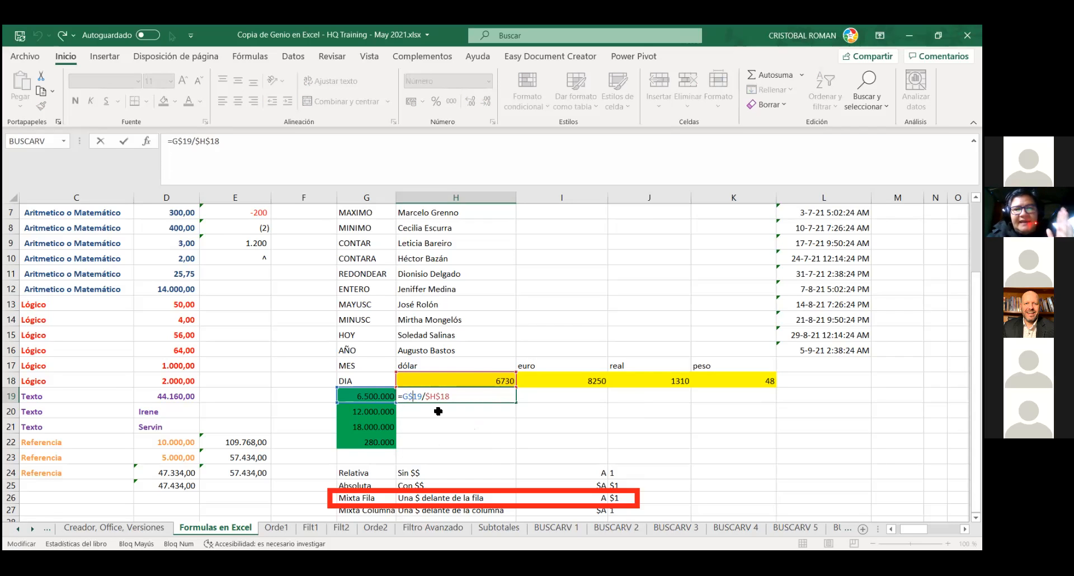
key(Delete)
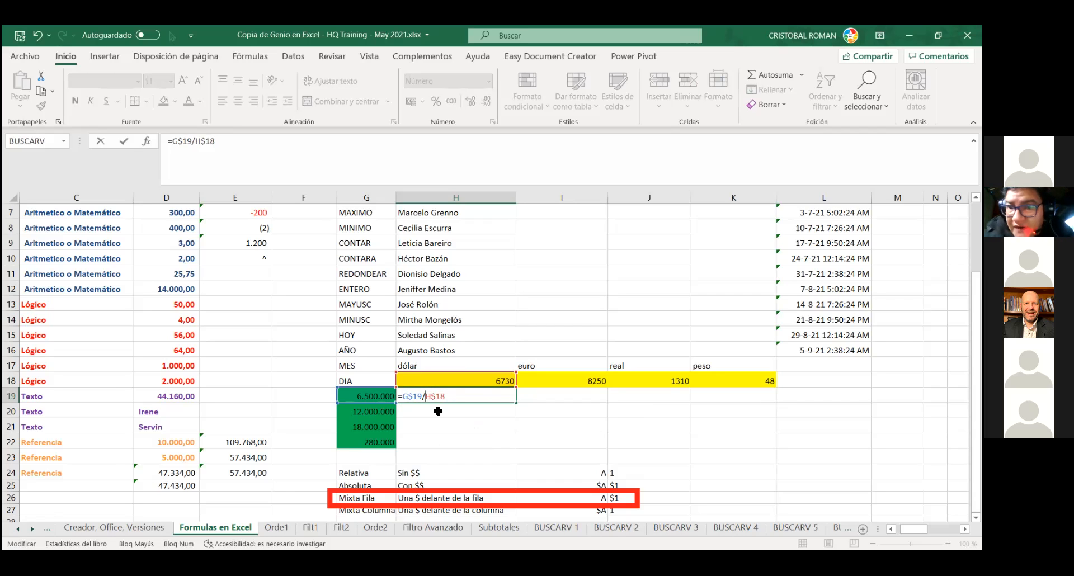
key(Return)
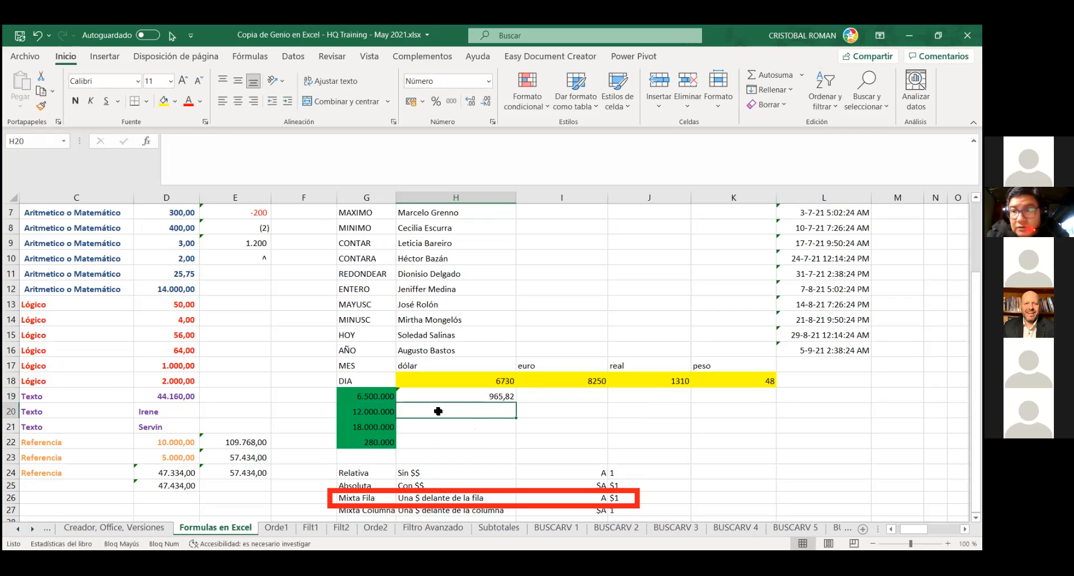
- Copy the row-fixed formula in H19 into cells H20, H21 and H22
key(Up)
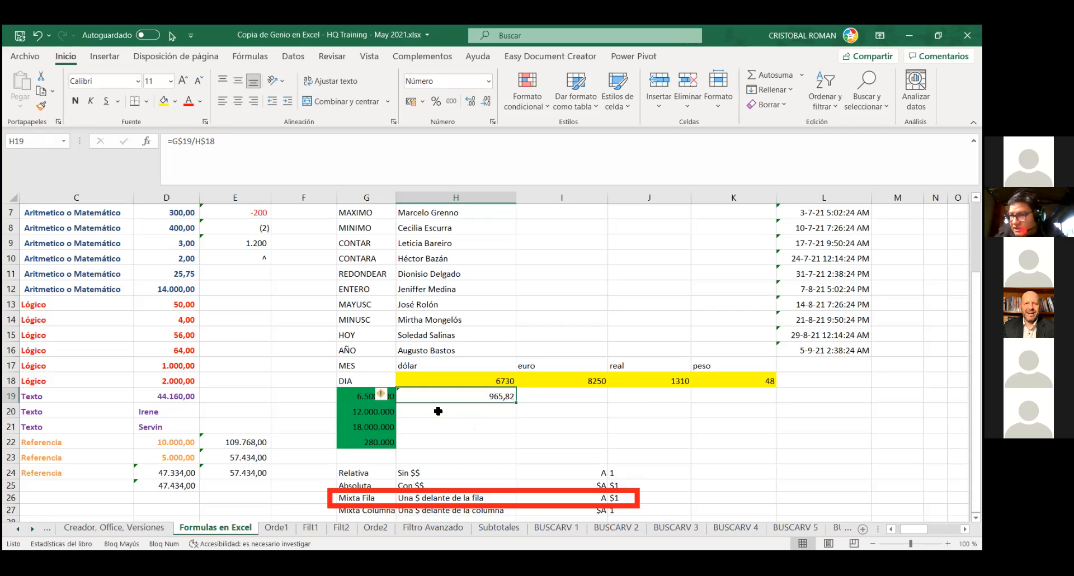
key(ctrl+c)
click(438, 411)
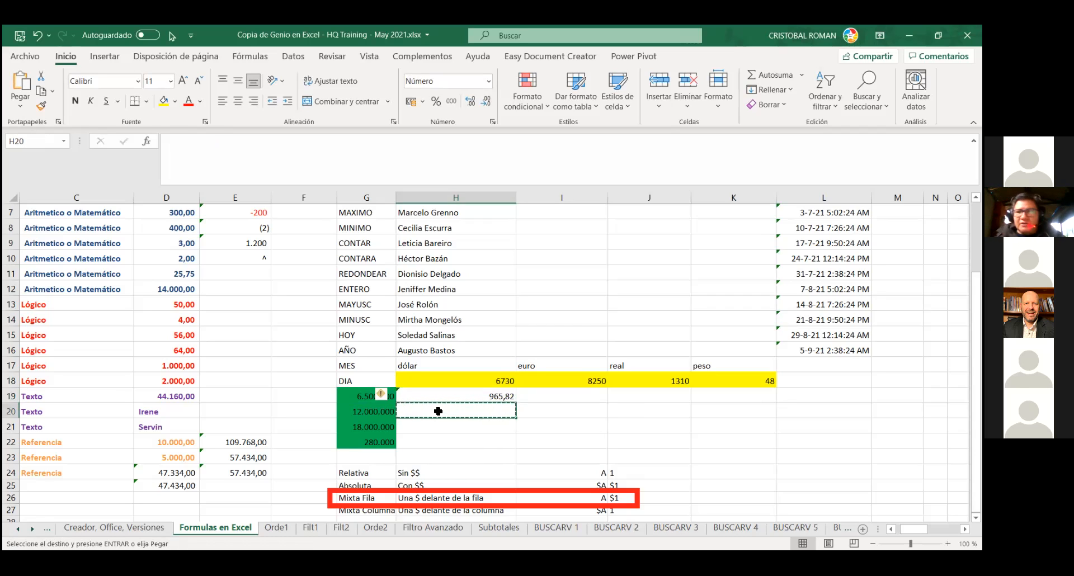
key(ctrl+v)
key(Down)
key(ctrl+v)
key(Down)
key(ctrl+v)
key(Down)
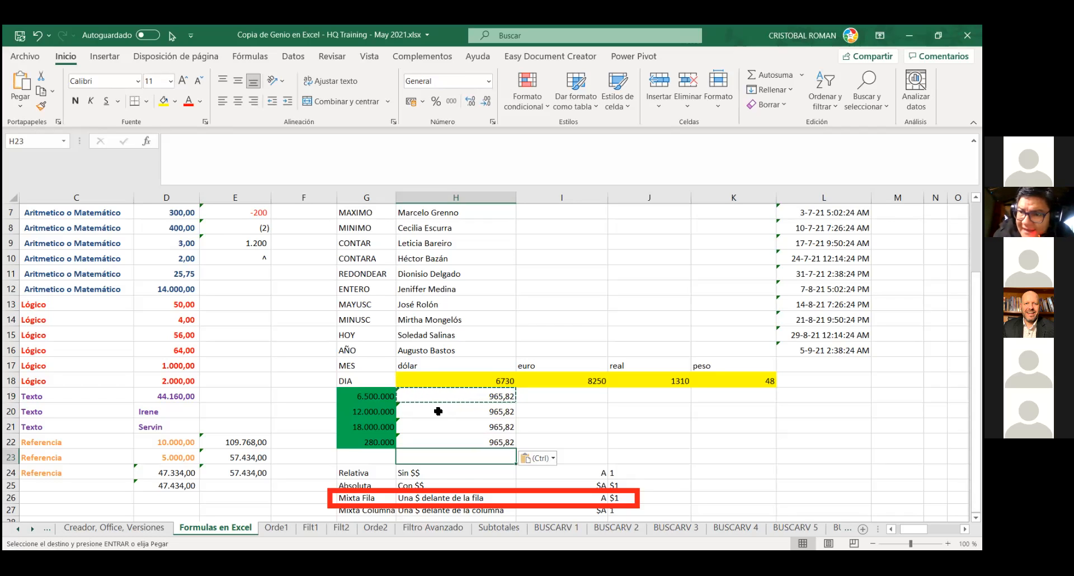
- Fill the H19 formula across the row into I19:K19, under the euro, real and peso rates
key(Up)
key(Up)
key(Up)
key(Up)
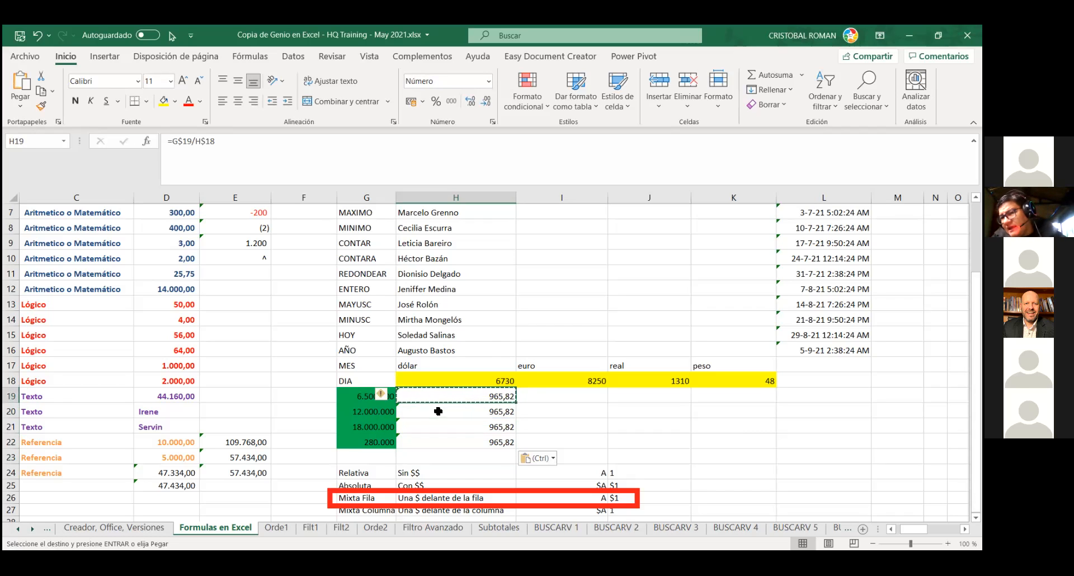
drag(520, 395, 759, 388)
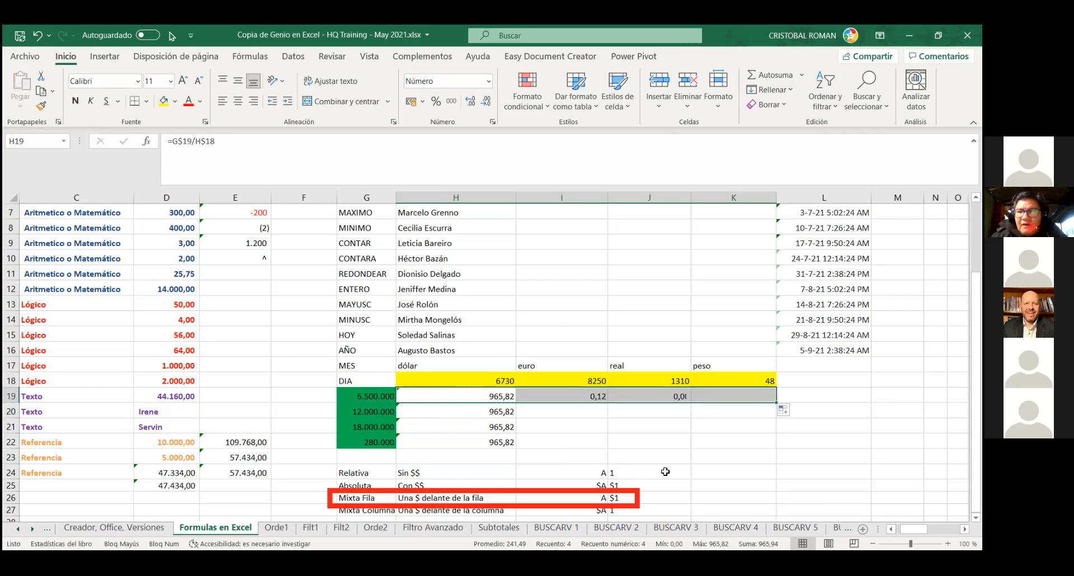
click(714, 417)
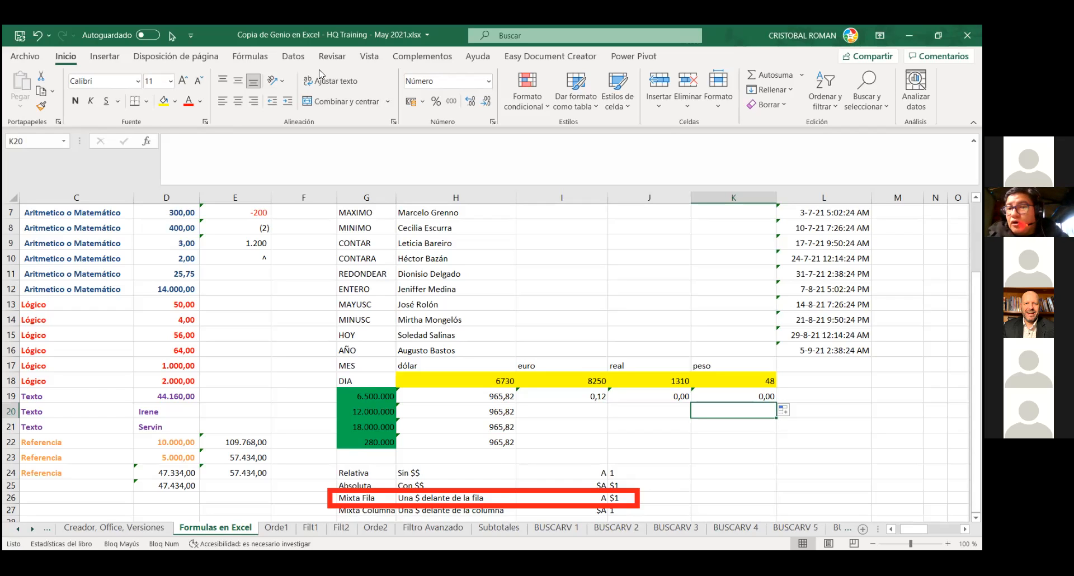
- Examine which cells the formulas in H19 through H22 refer to
click(463, 66)
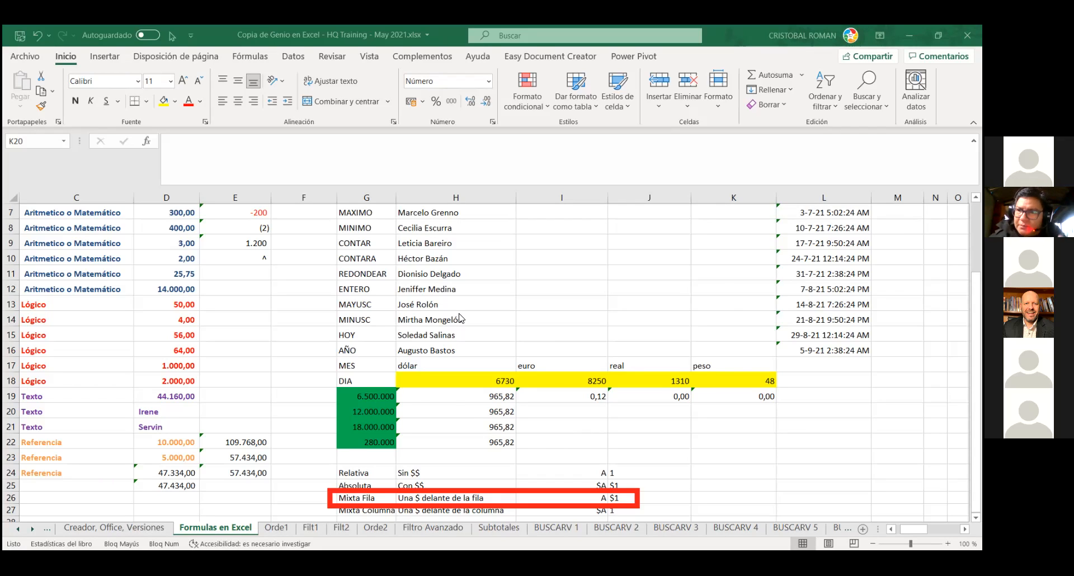
click(469, 396)
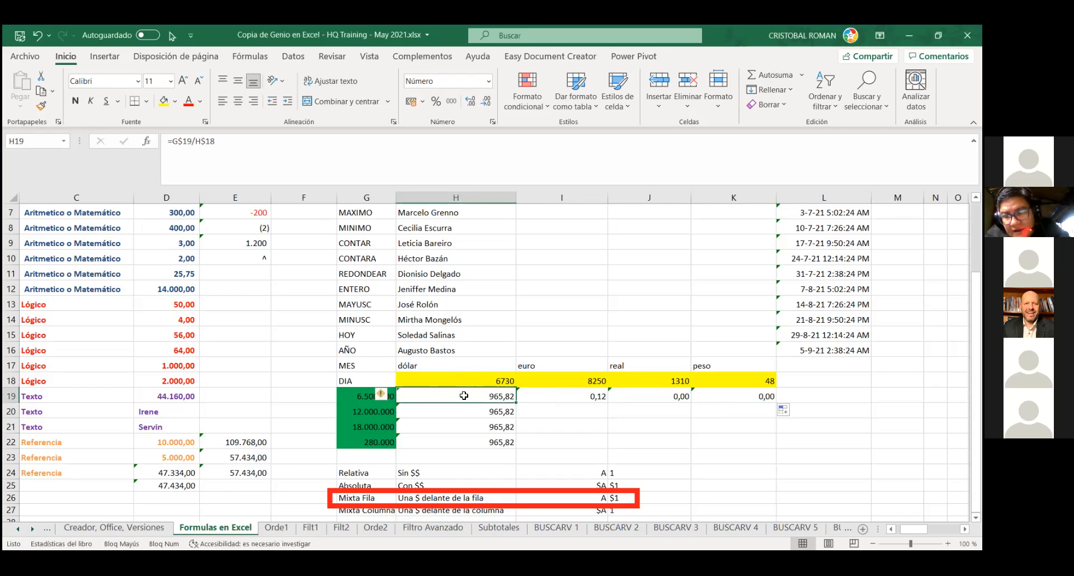
double_click(464, 395)
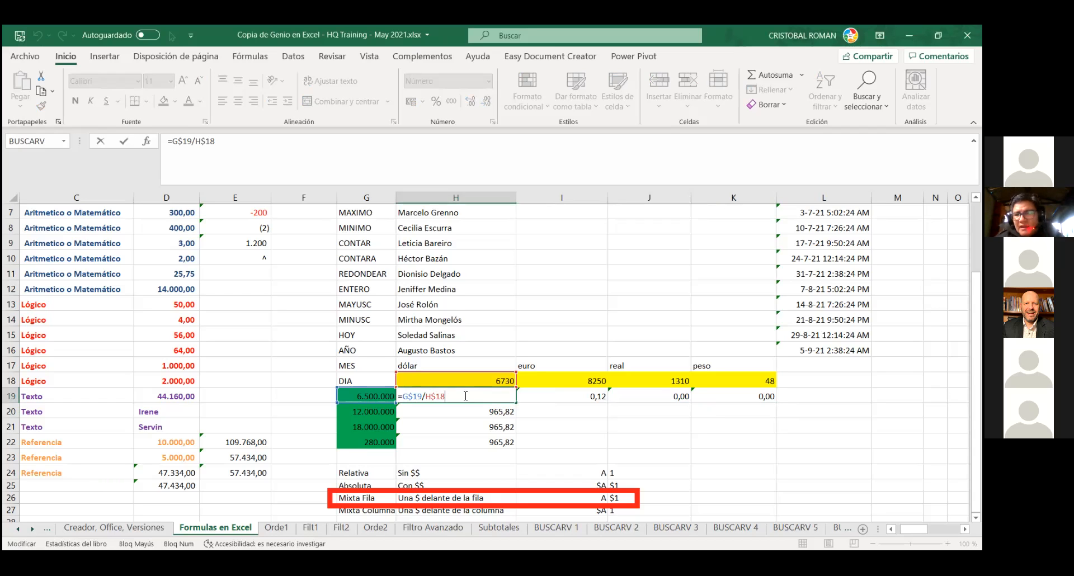
key(Return)
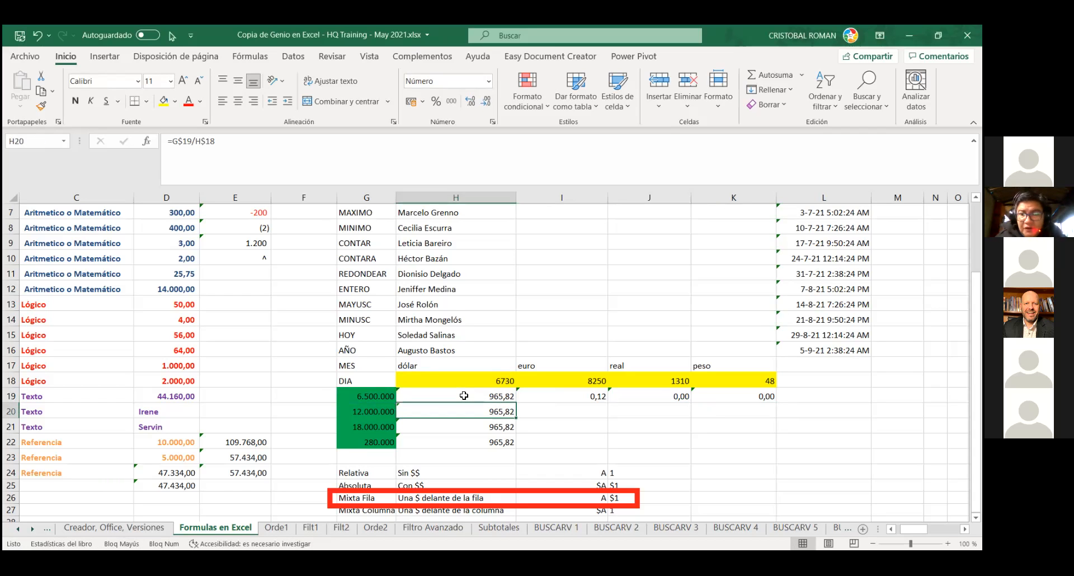
key(F2)
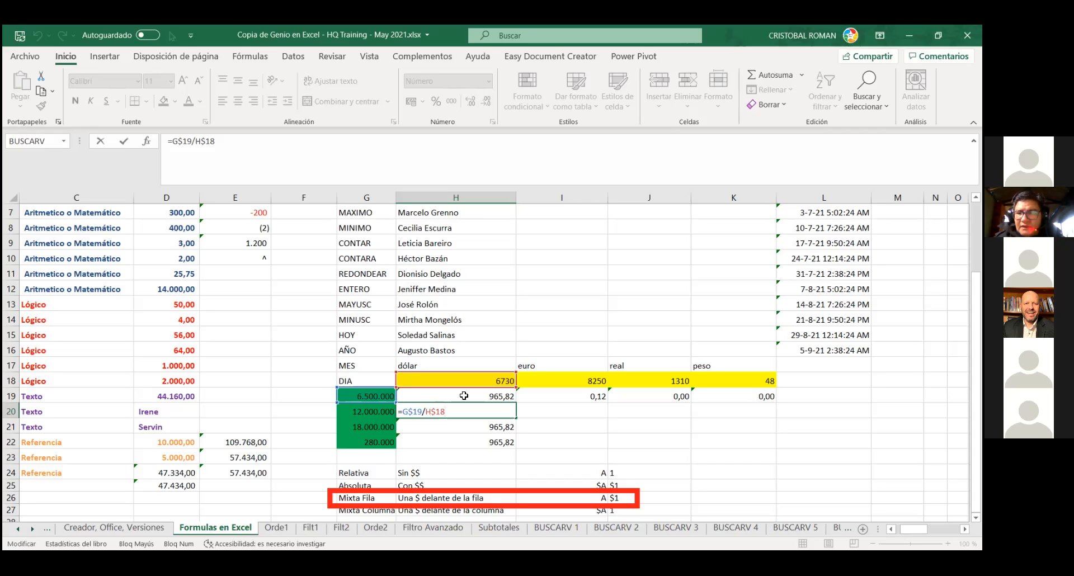
key(Return)
key(F2)
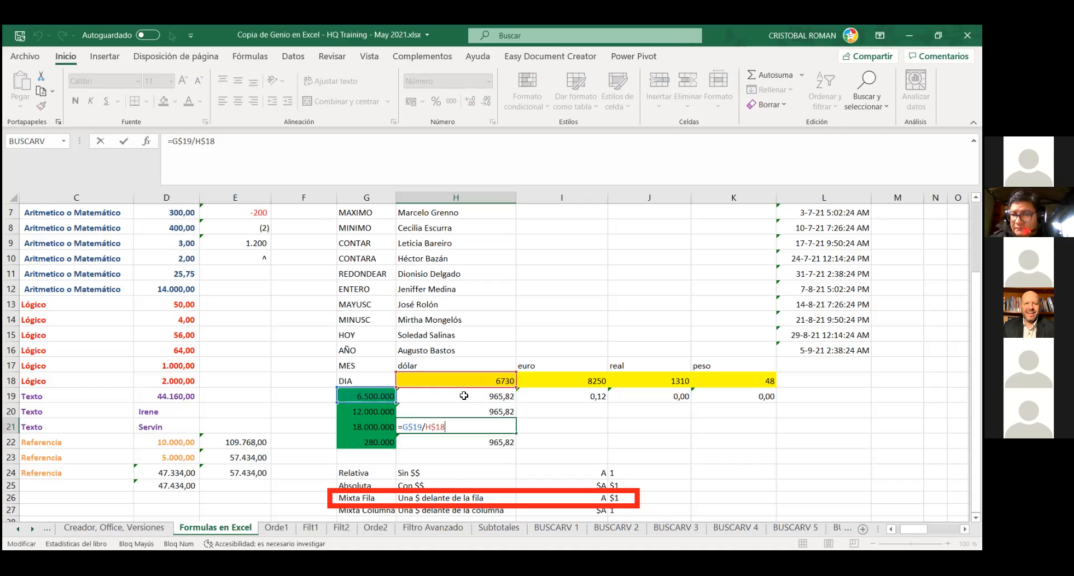
key(Return)
key(F2)
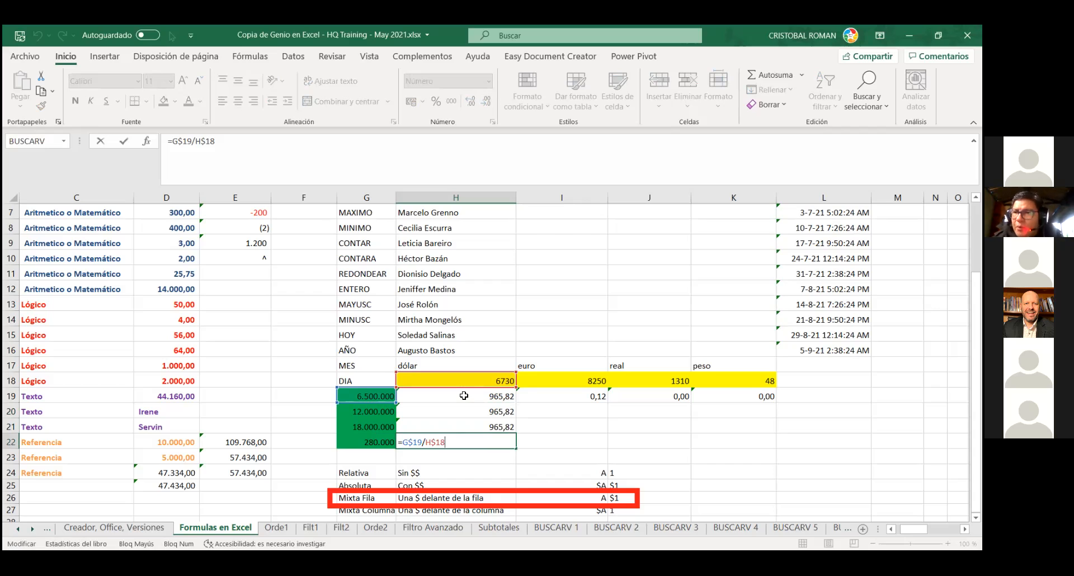
key(ctrl+Return)
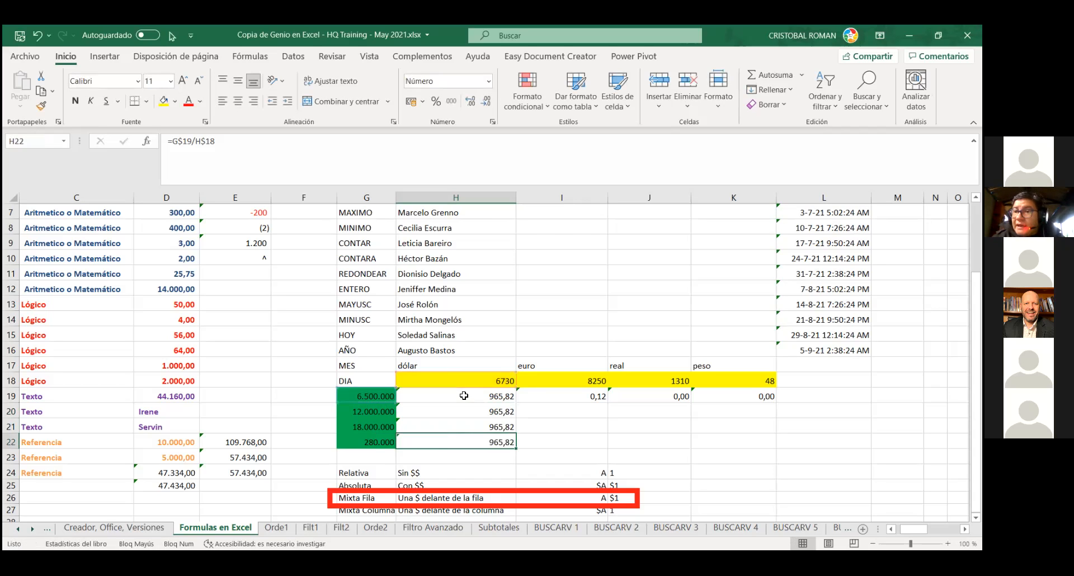
- Examine which cells the formulas in I19 and J19 refer to
click(561, 396)
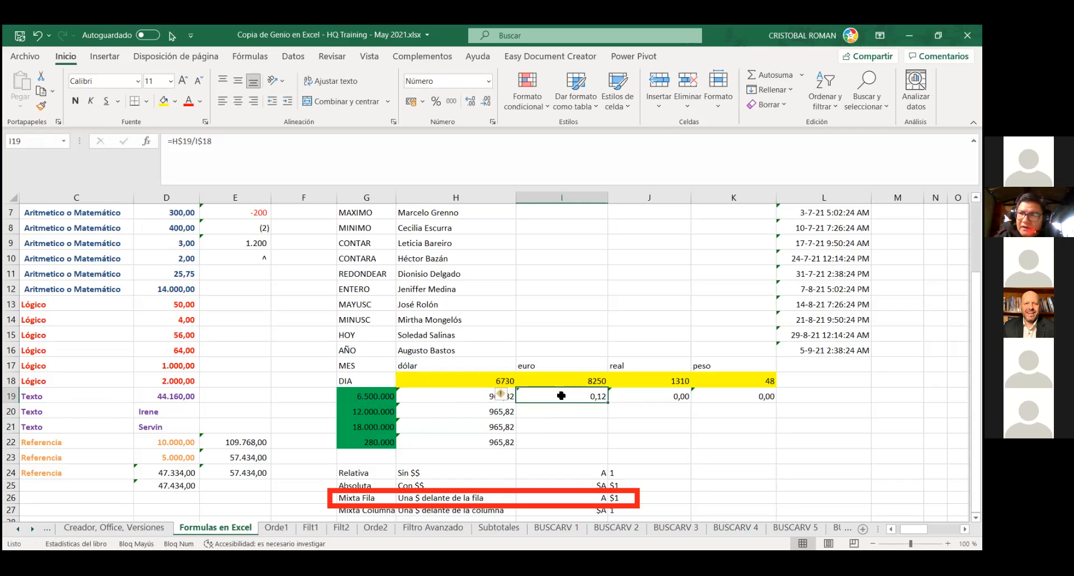
double_click(561, 395)
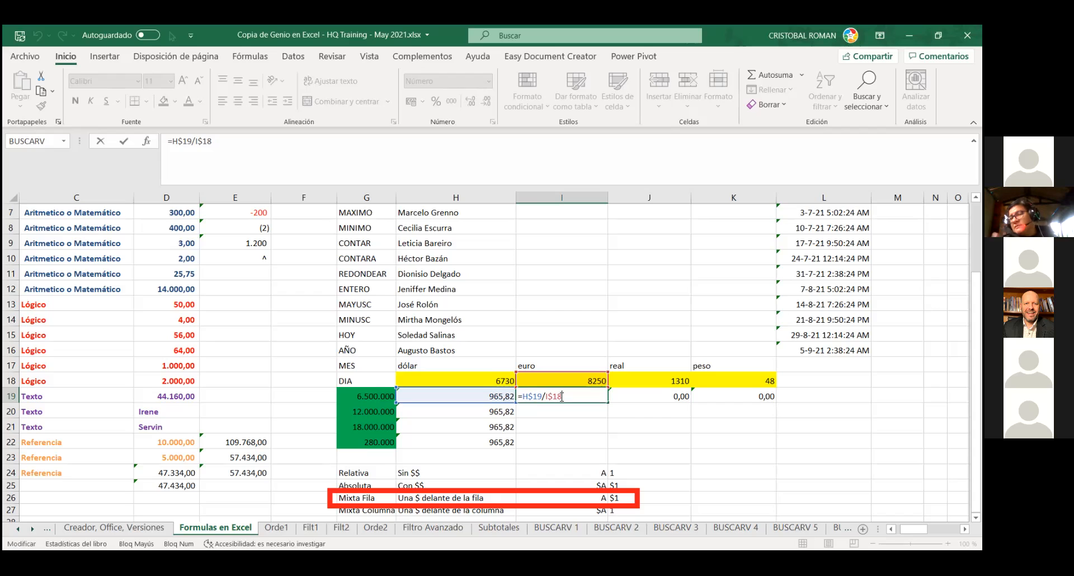
key(Return)
key(Up)
key(Right)
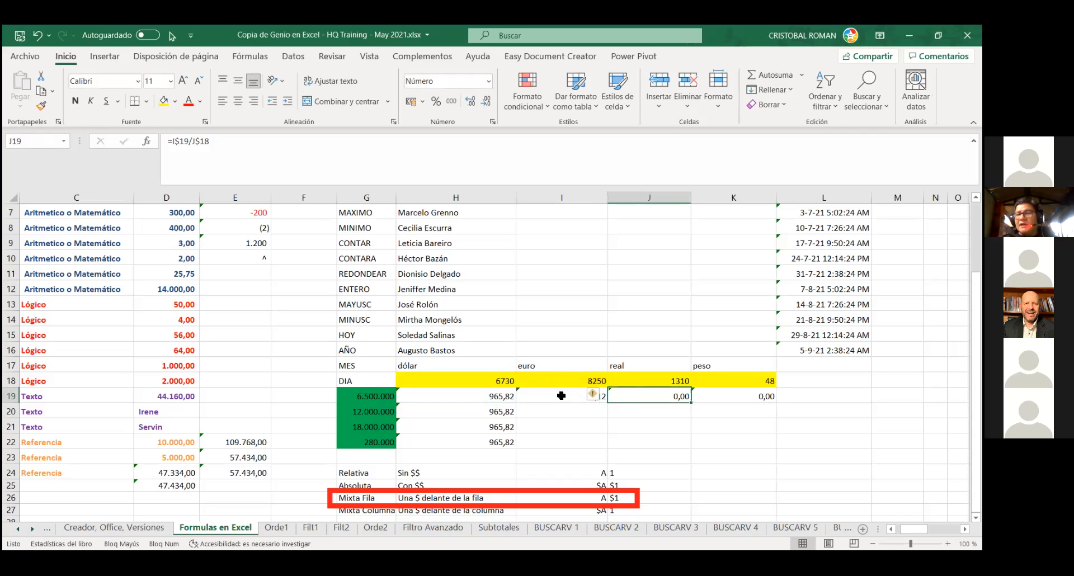
key(F2)
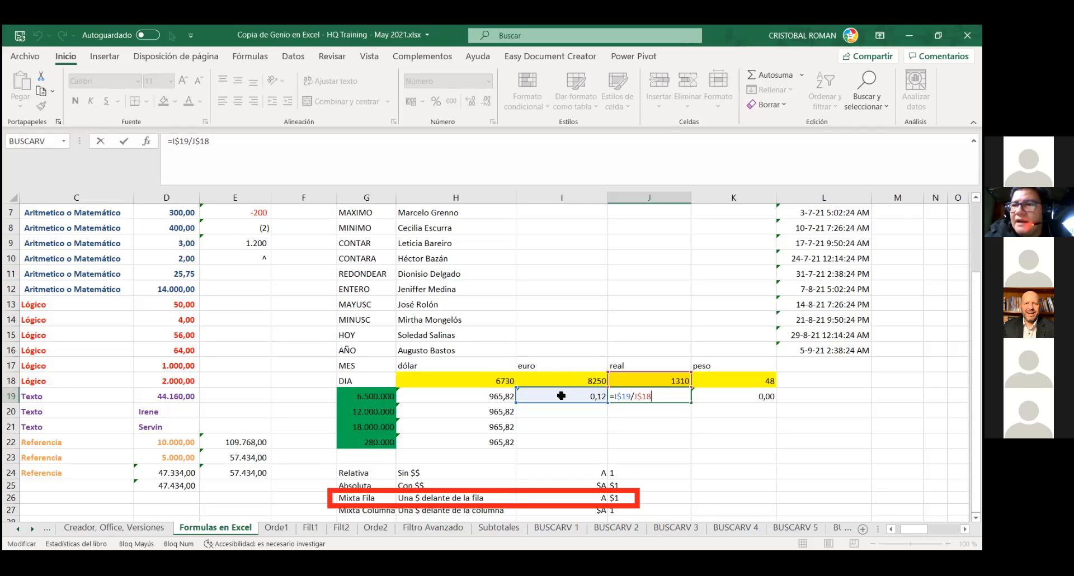
key(Return)
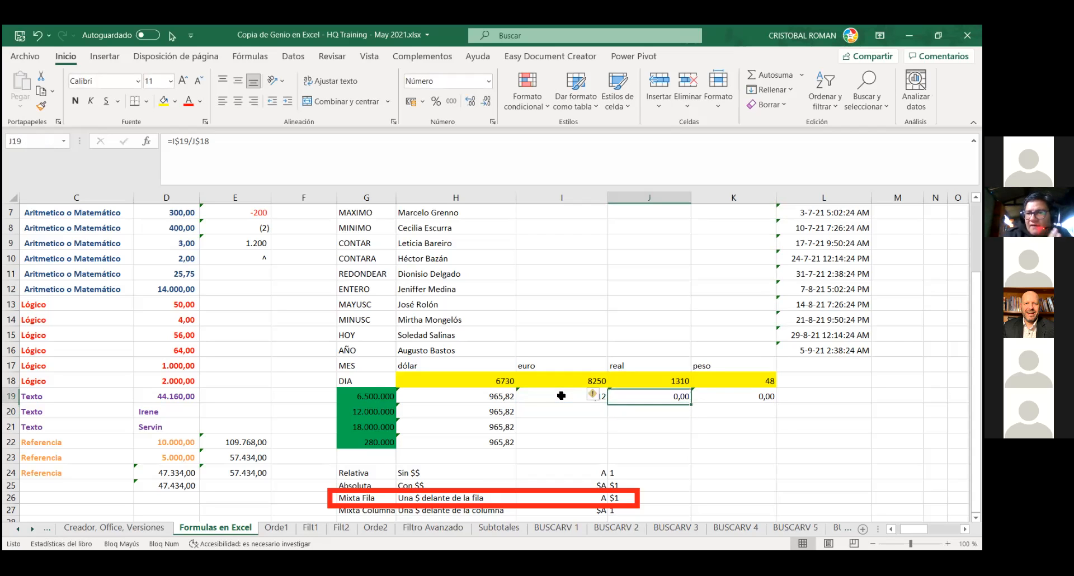
- Clear the copied formulas from I19:K19 and H20:H22, leaving only the one in H19
click(562, 396)
key(shift+Right)
key(shift+Right)
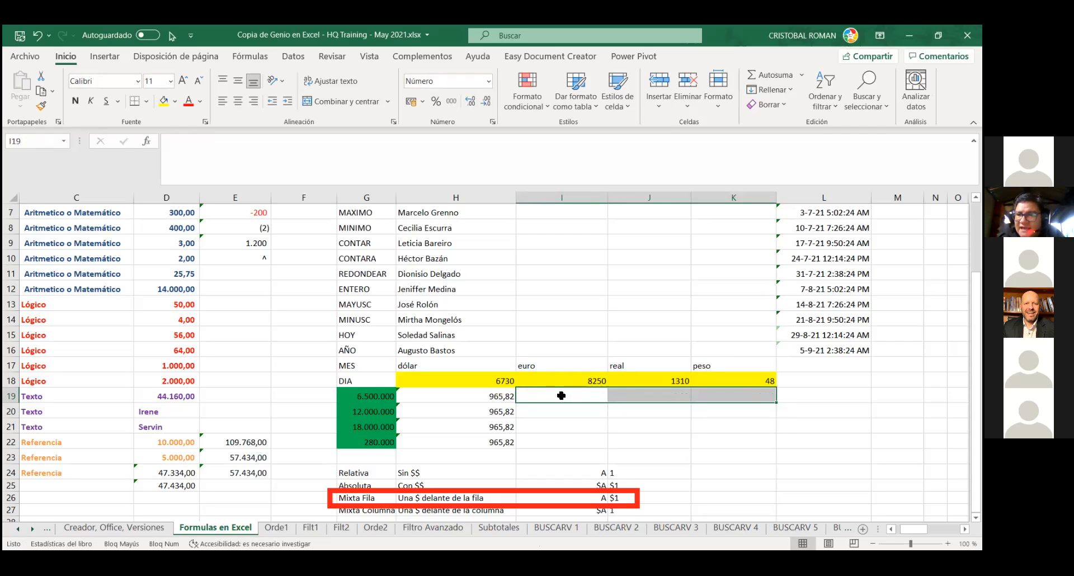
key(Delete)
key(Left)
key(Down)
key(shift+Down)
key(shift+Down)
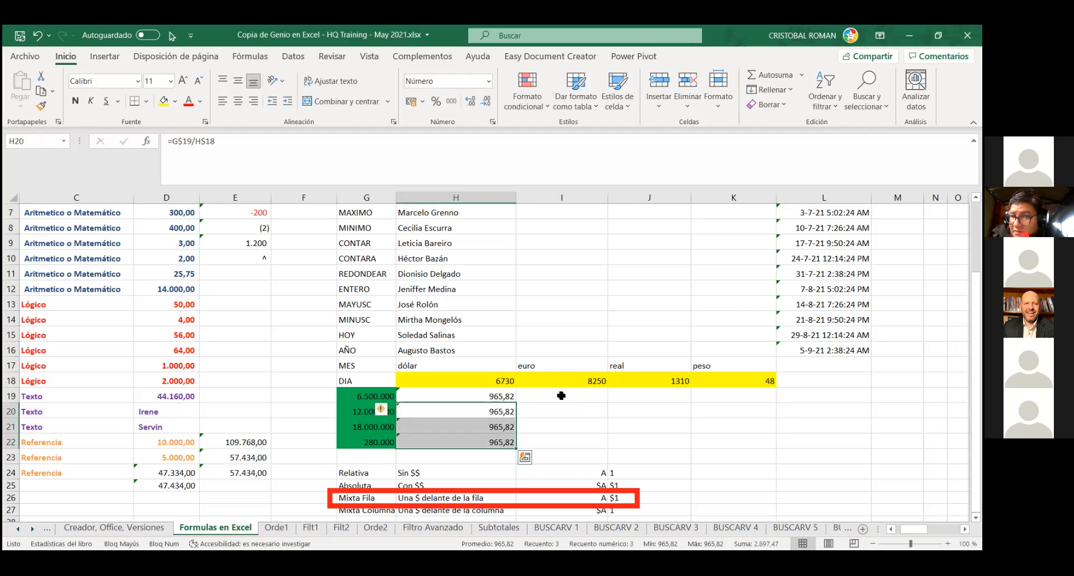
key(Delete)
- Fix only the column in both references of the H19 formula so that it reads =$G19/$H18
key(Up)
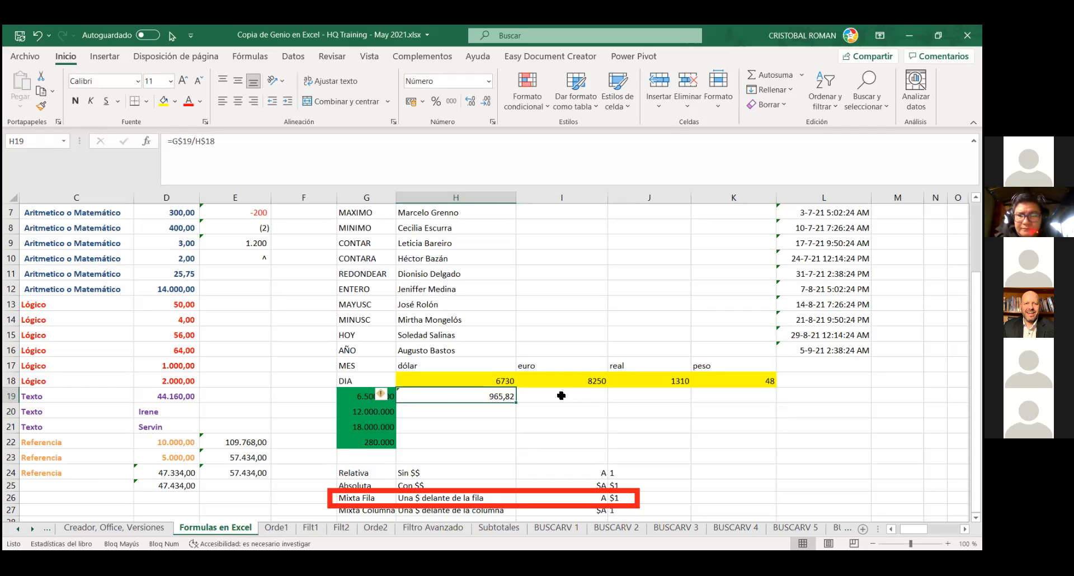
key(F2)
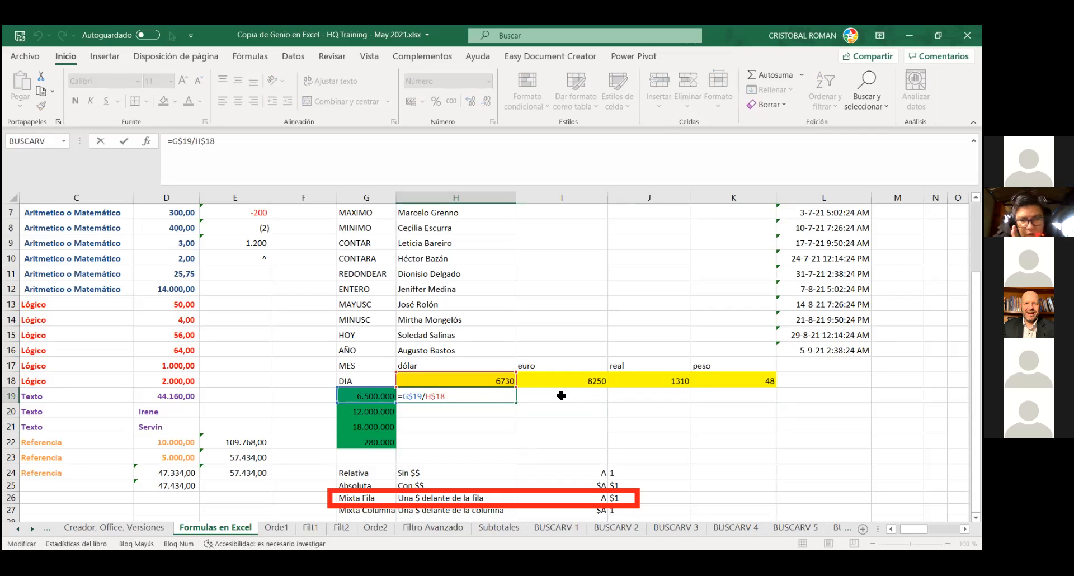
key(shift+Left)
key(shift+Left)
key(shift+Left)
key(shift+Left)
key(shift+Left)
key(shift+Left)
key(shift+Left)
key(shift+Left)
key(shift+Left)
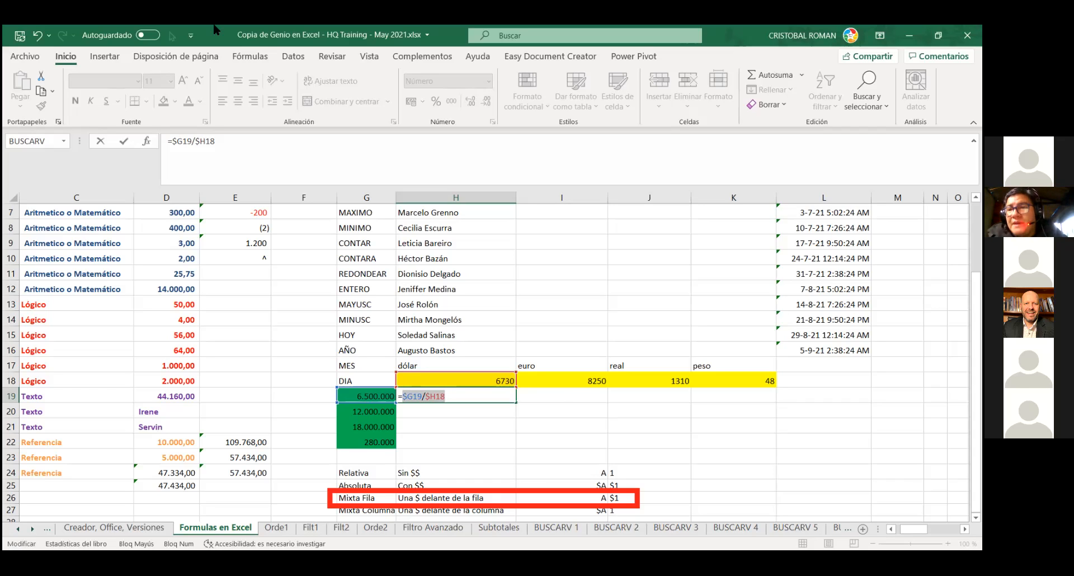
key(Return)
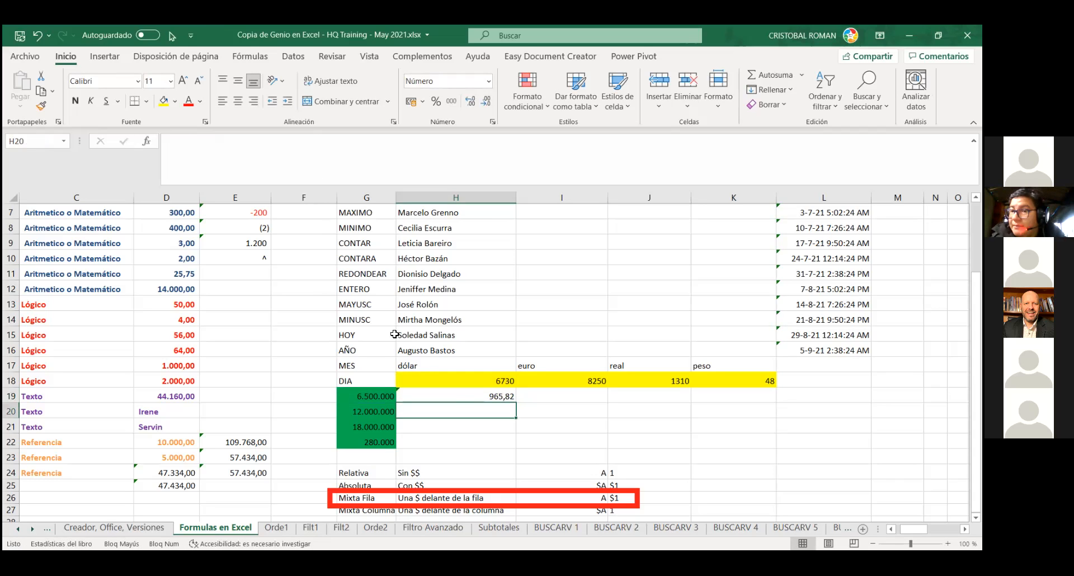
- Fill the column-fixed formula in H19 down through H22
click(455, 397)
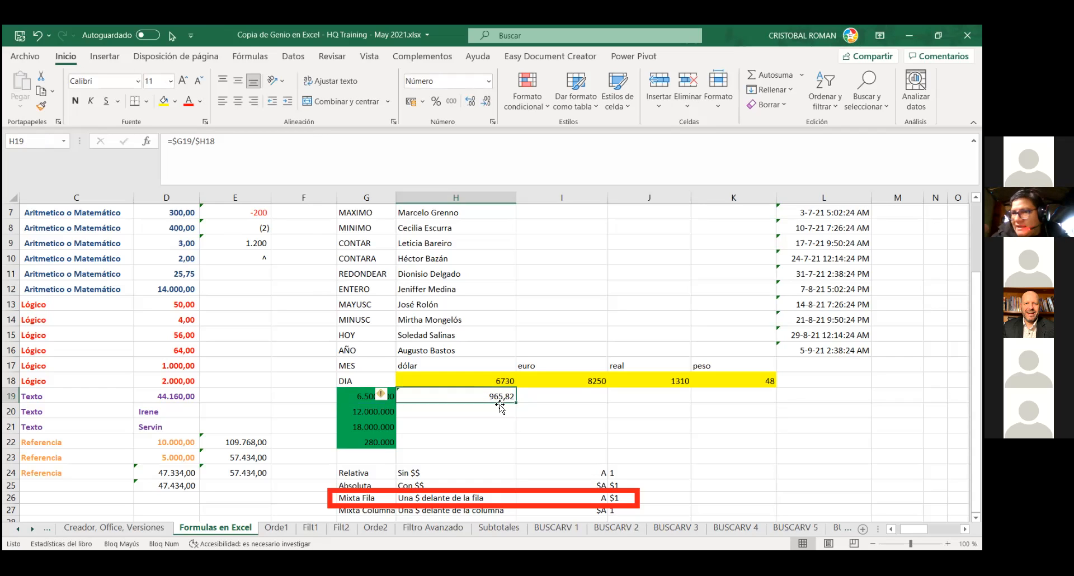
drag(518, 403, 510, 444)
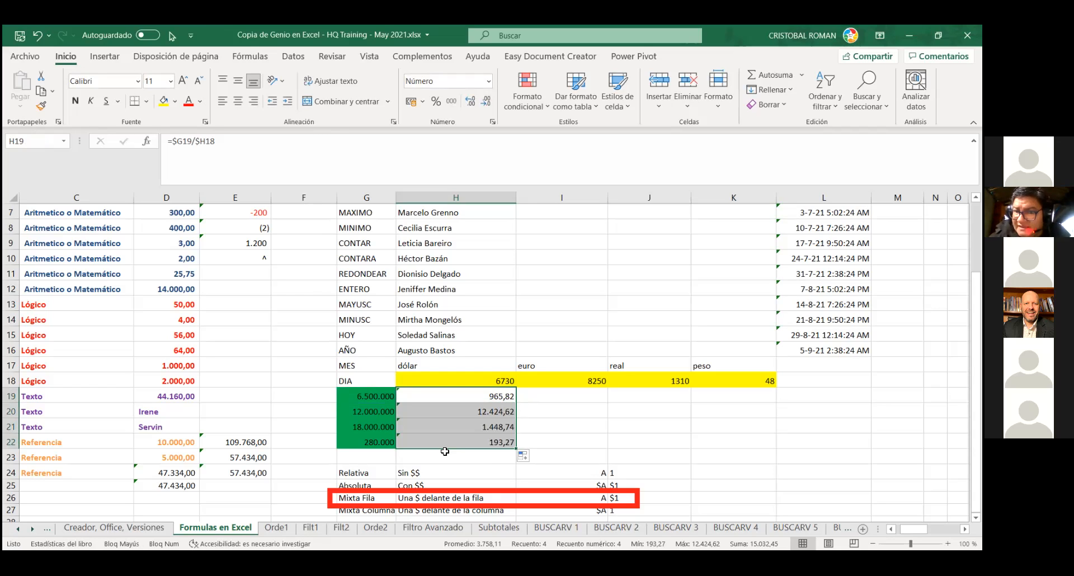
- Undo the fill of H20:H22 and check the references in the H19 formula without changing it
key(ctrl+z)
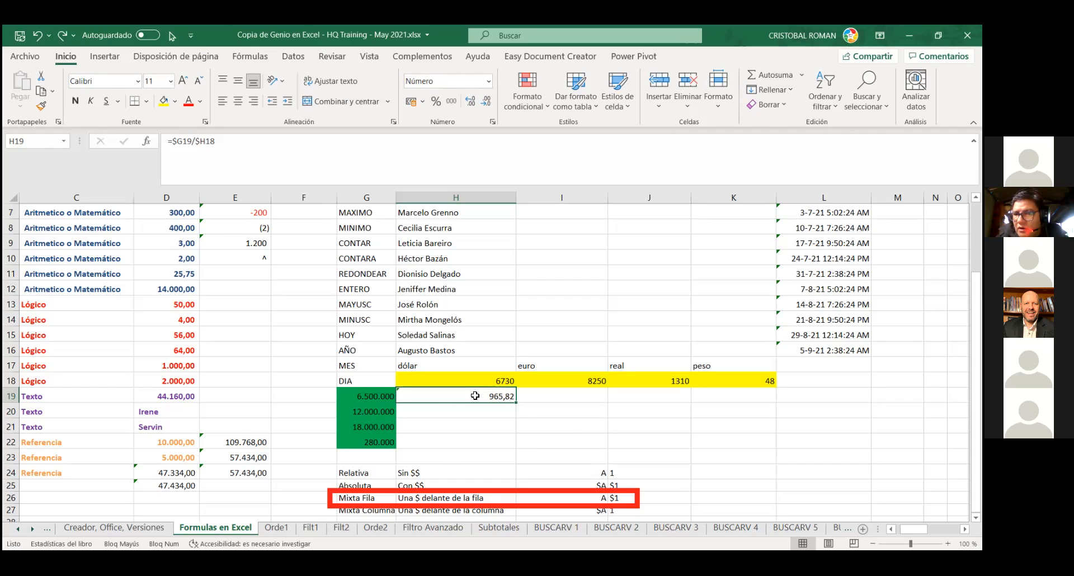
double_click(506, 399)
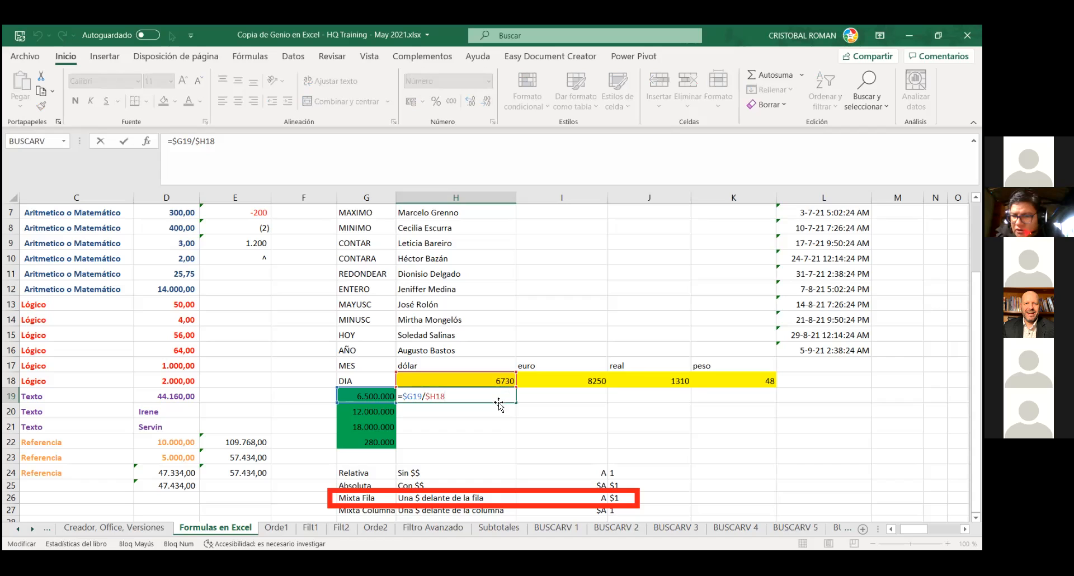
key(ctrl+Return)
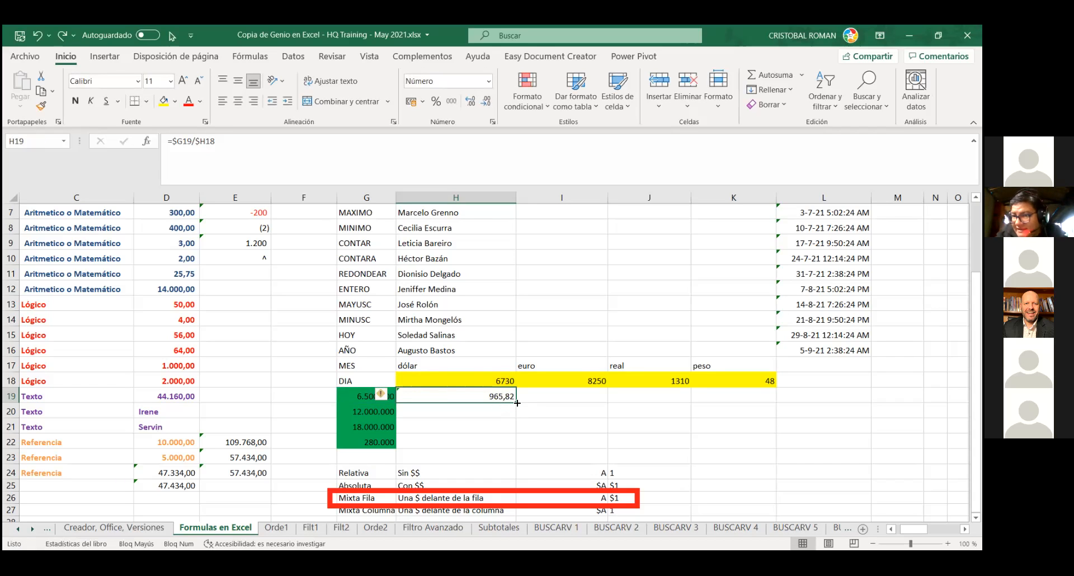
- Fill the column-fixed H19 formula down the column again and clear the surplus copy in H23
double_click(517, 403)
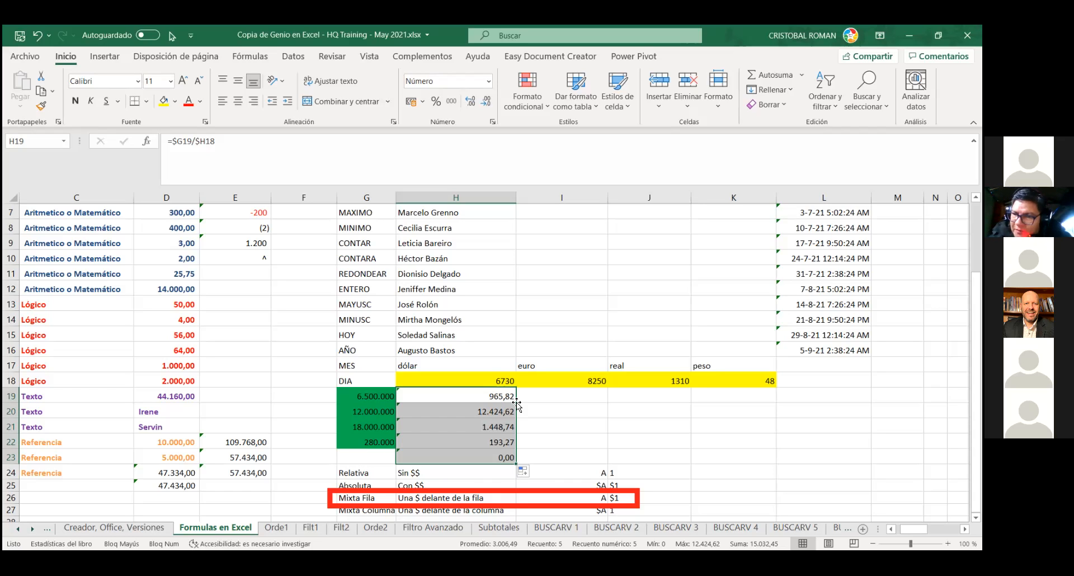
click(459, 451)
key(Delete)
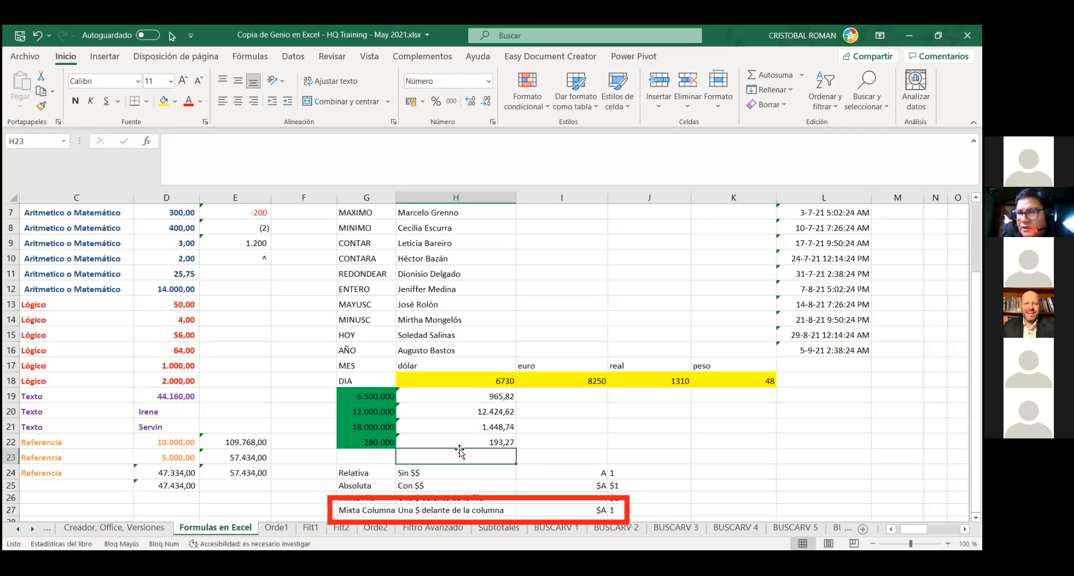
- Check the references in the H20 formula, and fill H19 across through K19 to check those in I19
click(457, 411)
double_click(457, 411)
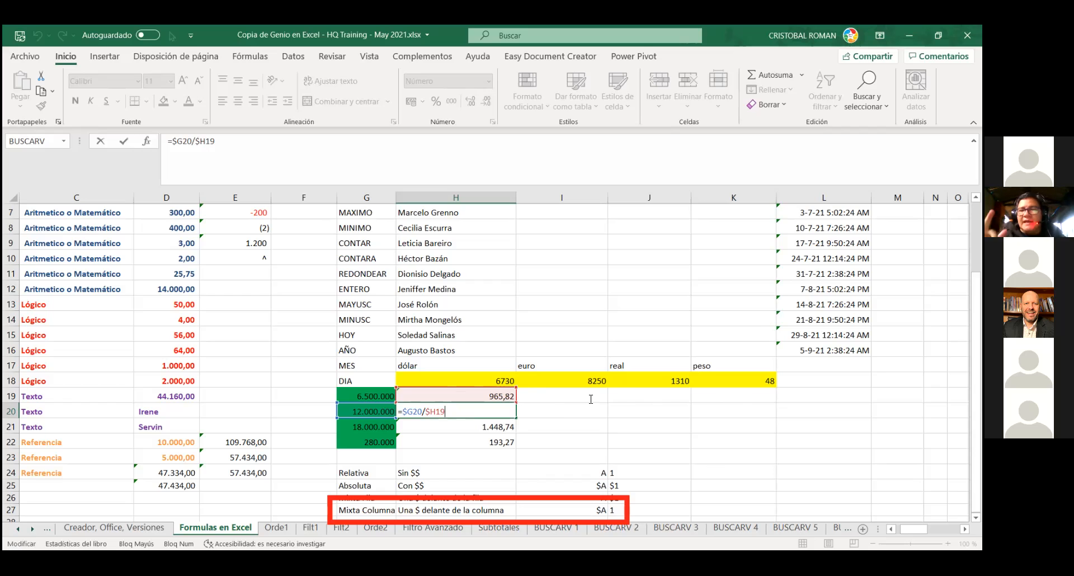
key(Return)
key(F2)
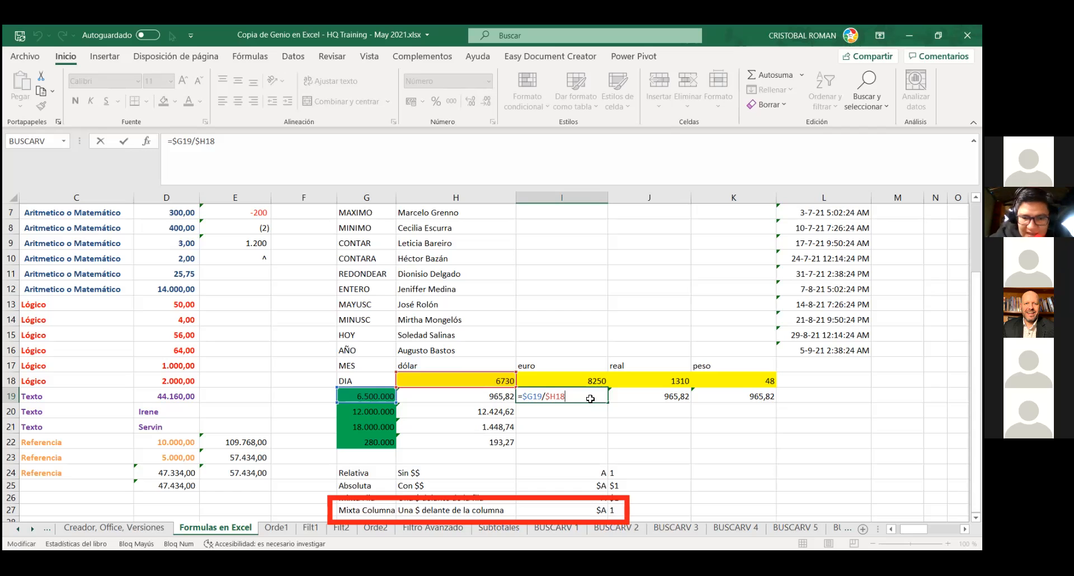
key(Escape)
- Clear the copies in I19:K19 and H20:H22 and return to the original formula in H19
key(Left)
key(Down)
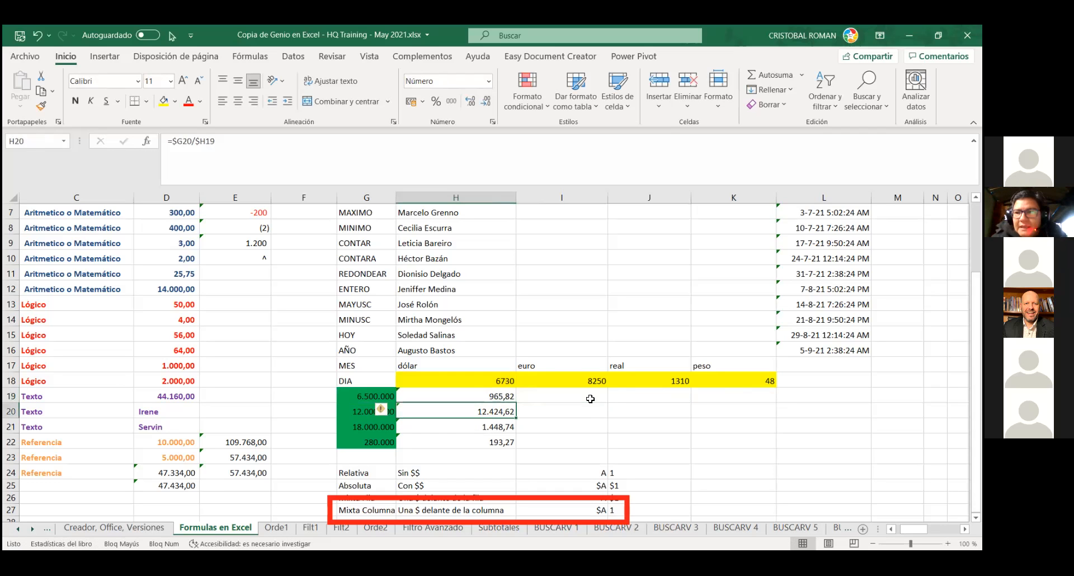
key(shift+Down)
key(shift+Down)
key(ctrl+c)
key(Delete)
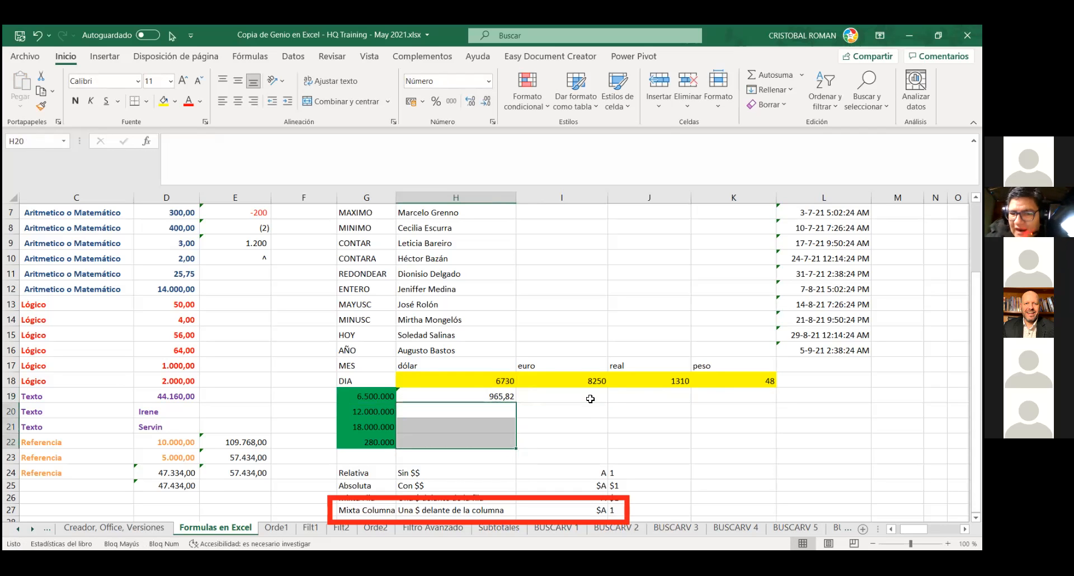
key(Up)
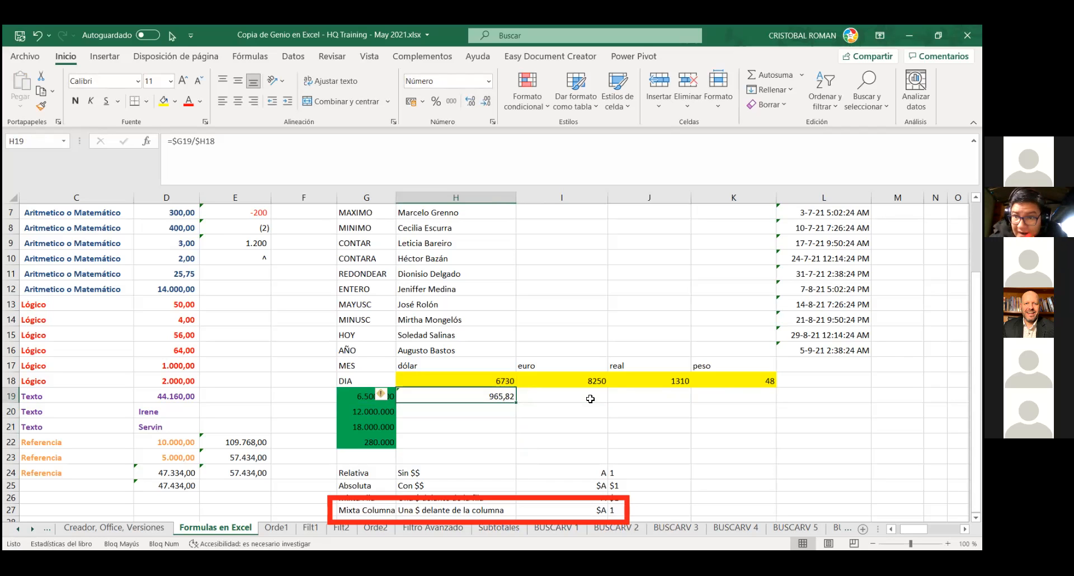